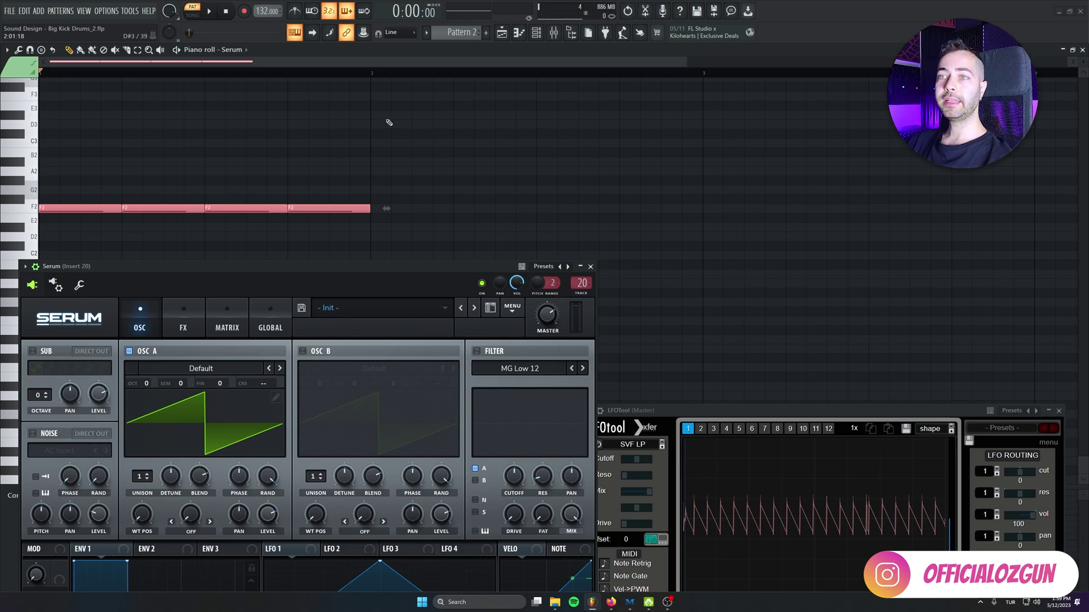
Close the piano roll, move the Serum window fully into view, and load the Analog_BD_Sin wavetable into oscillator A.
{"action": "left_click_drag", "start_coordinate": [436, 149], "coordinate": [68, 222]}
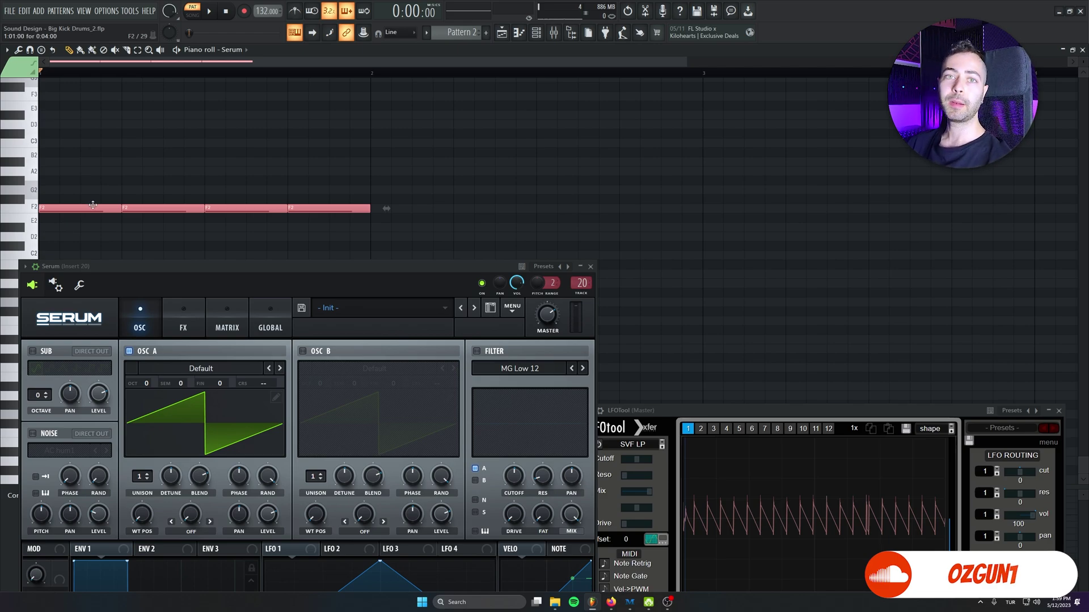
{"action": "left_click", "coordinate": [1082, 50]}
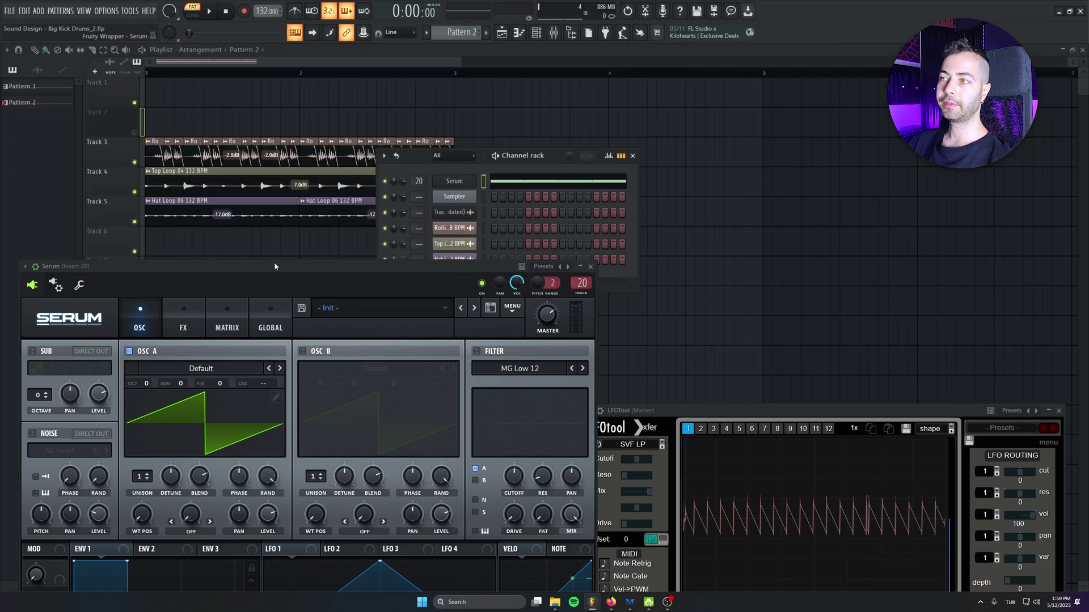
{"action": "left_click_drag", "start_coordinate": [274, 262], "coordinate": [294, 73]}
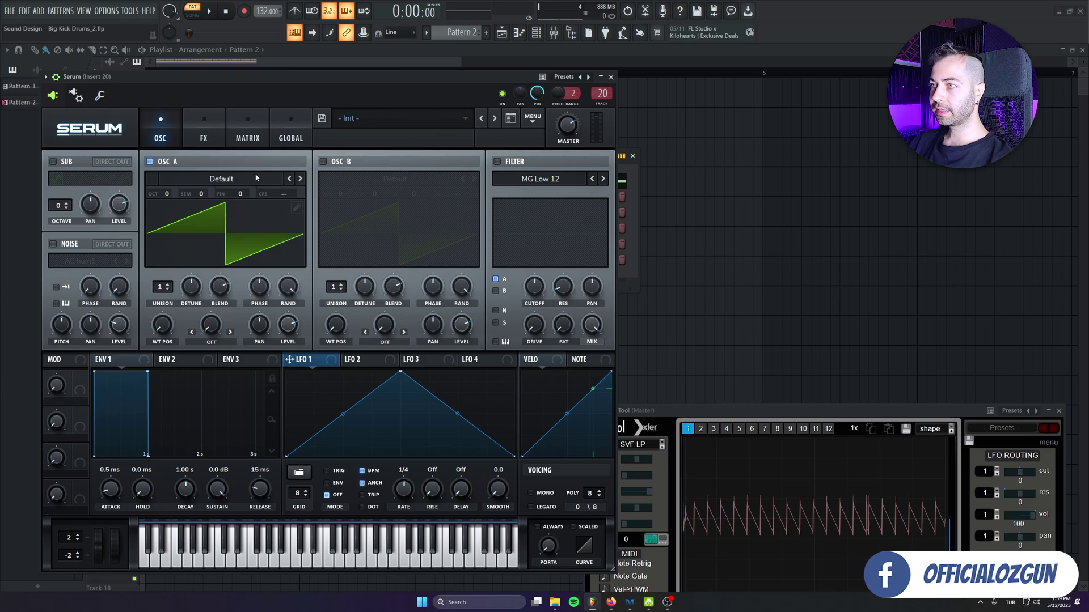
{"action": "left_click", "coordinate": [221, 179]}
{"action": "mouse_move", "coordinate": [255, 191]}
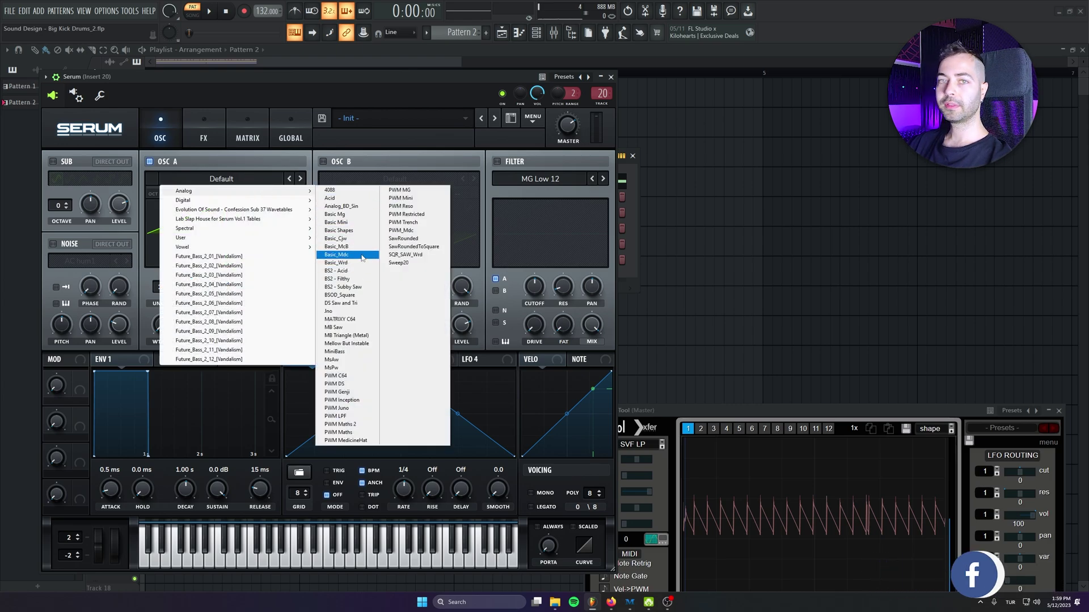
{"action": "left_click", "coordinate": [365, 206]}
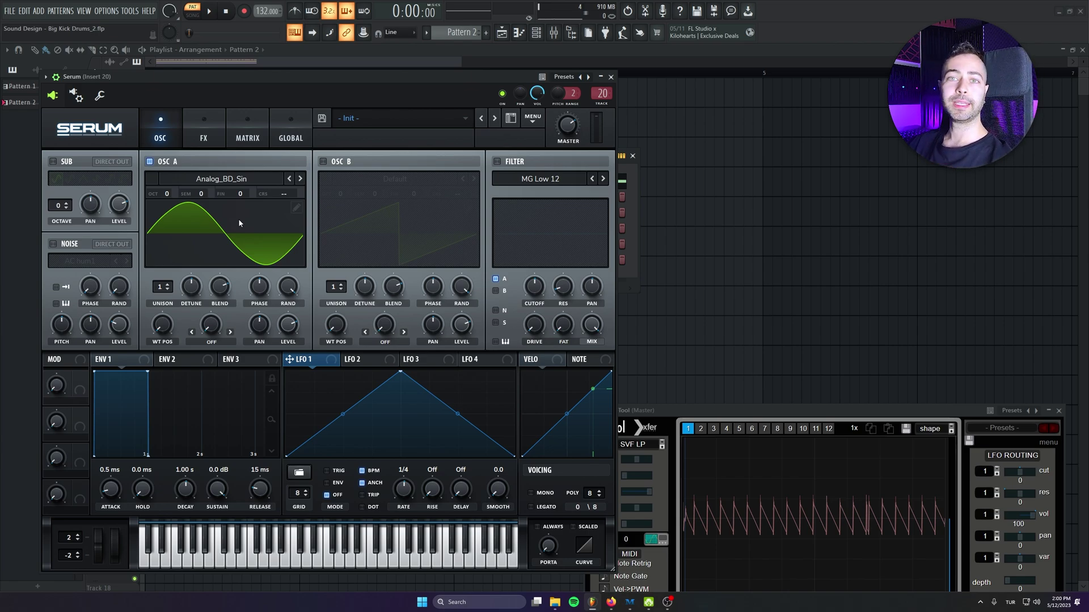
{"action": "left_click", "coordinate": [251, 179]}
{"action": "mouse_move", "coordinate": [254, 192]}
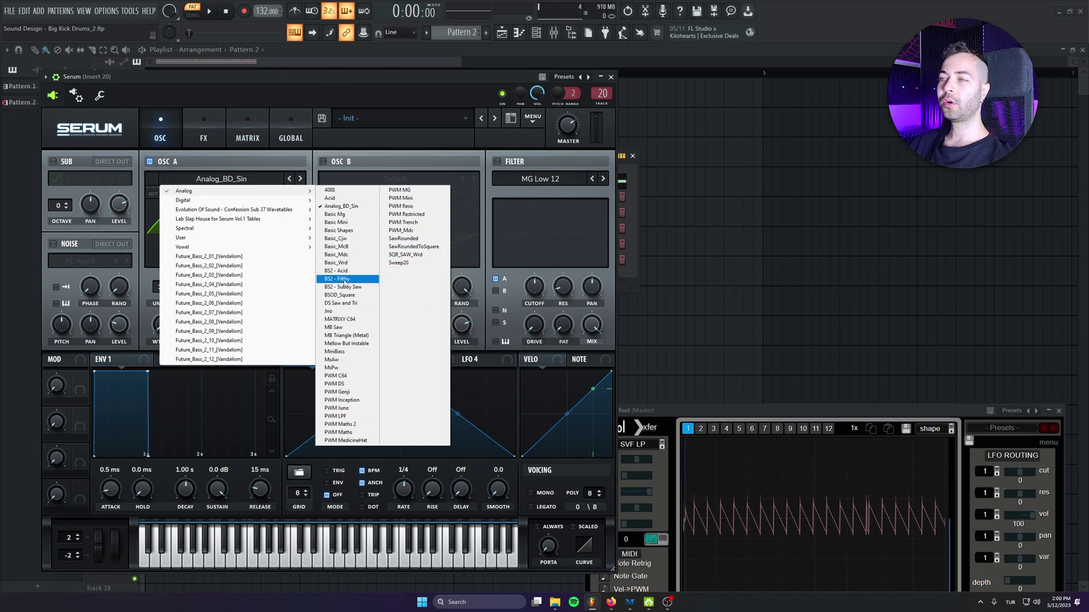
{"action": "left_click", "coordinate": [295, 77]}
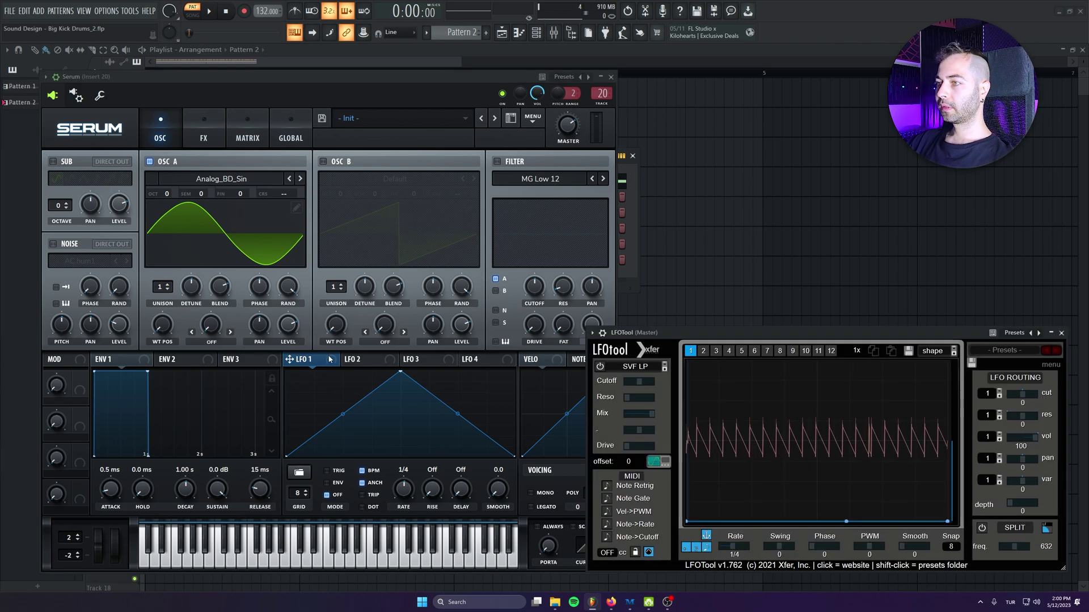
Shape LFO 1 as a falling ramp and assign it to oscillator A's level, with the level turned down to zero.
{"action": "left_click", "coordinate": [322, 364]}
{"action": "left_click_drag", "start_coordinate": [289, 324], "coordinate": [293, 363]}
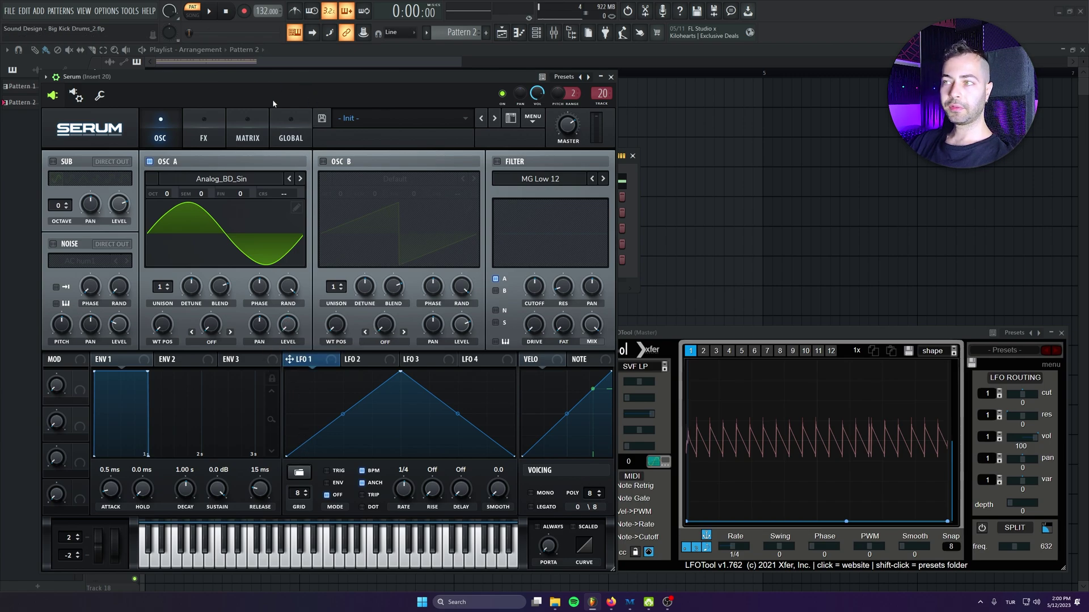
{"action": "left_click_drag", "start_coordinate": [400, 371], "coordinate": [288, 374]}
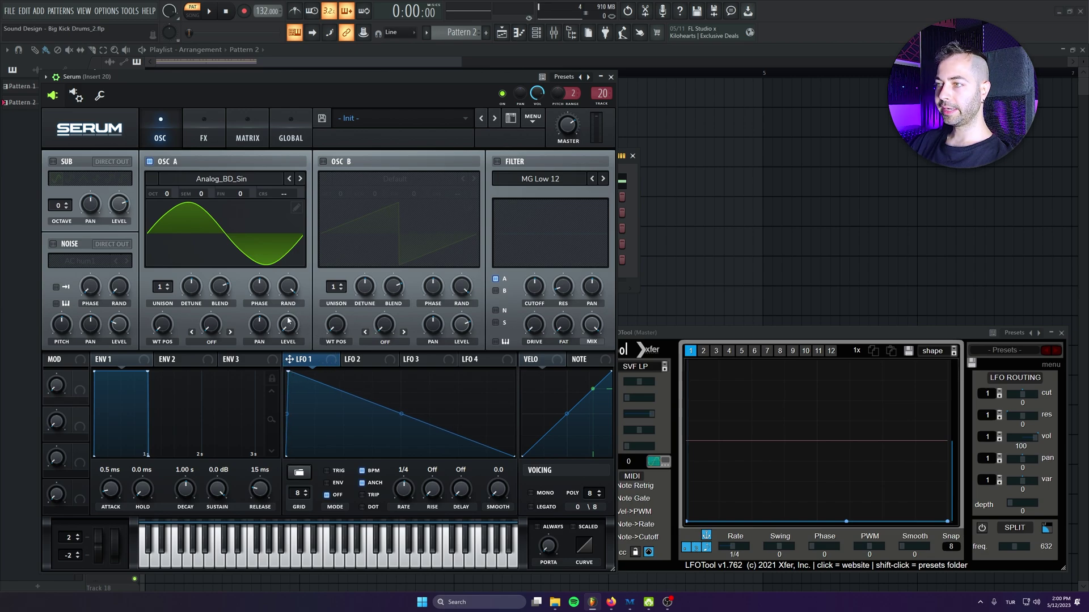
{"action": "left_click_drag", "start_coordinate": [288, 321], "coordinate": [288, 322]}
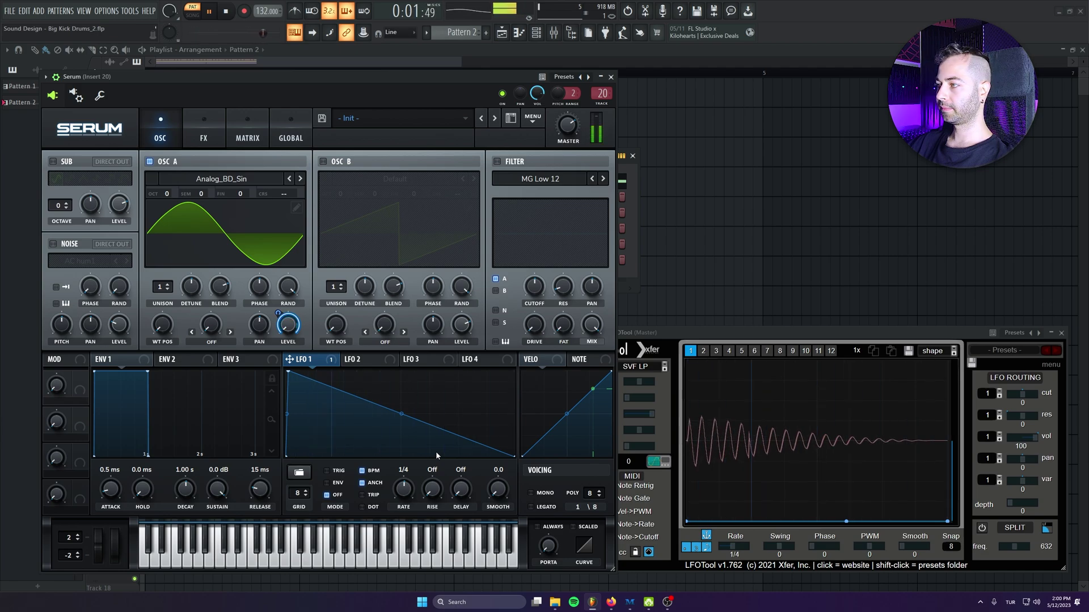
{"action": "key", "text": "space"}
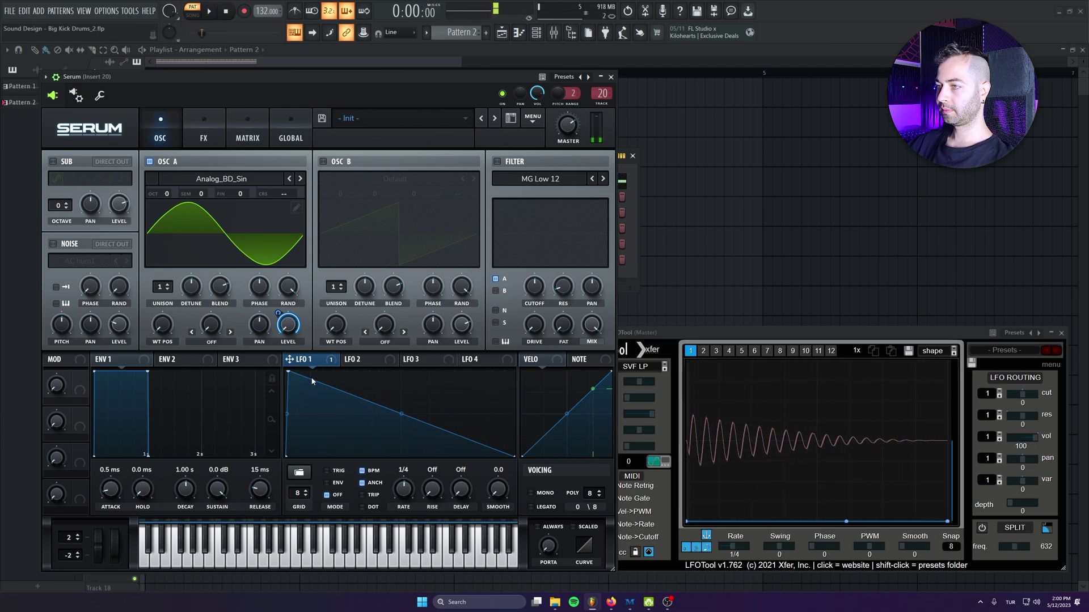
Reshape LFO 1 with a short full-level hold, a mid-height decay point, and a drop to zero halfway through the cycle.
{"action": "double_click", "coordinate": [313, 372]}
{"action": "mouse_move", "coordinate": [313, 370]}
{"action": "left_mouse_down"}
{"action": "mouse_move", "coordinate": [432, 382]}
{"action": "mouse_move", "coordinate": [369, 428]}
{"action": "mouse_move", "coordinate": [447, 401]}
{"action": "mouse_move", "coordinate": [329, 392]}
{"action": "mouse_move", "coordinate": [299, 369]}
{"action": "left_mouse_up"}
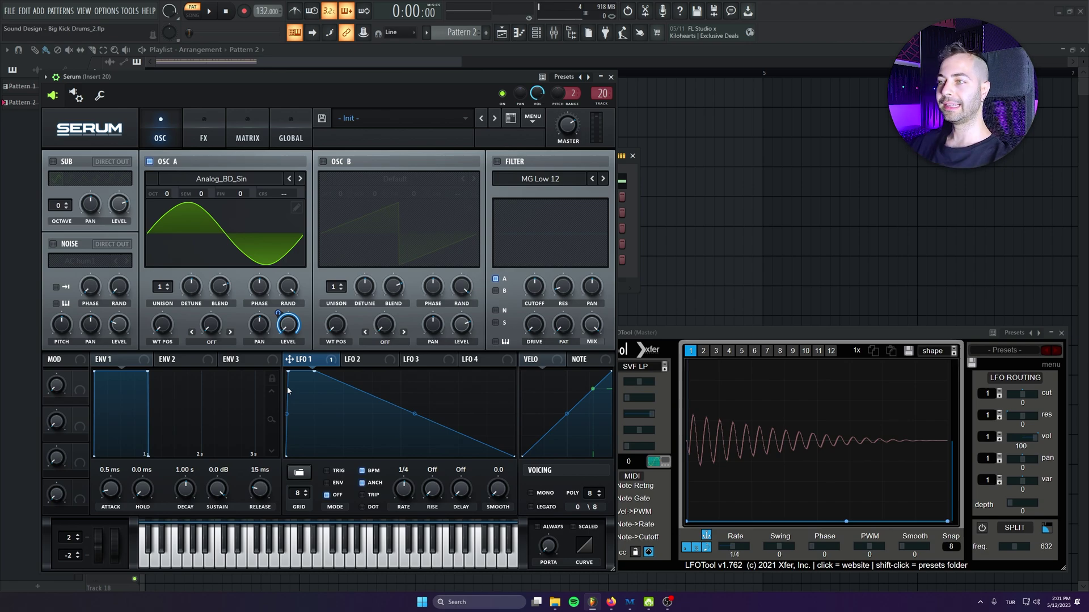
{"action": "double_click", "coordinate": [348, 402]}
{"action": "left_click_drag", "start_coordinate": [348, 402], "coordinate": [343, 414]}
{"action": "double_click", "coordinate": [400, 455]}
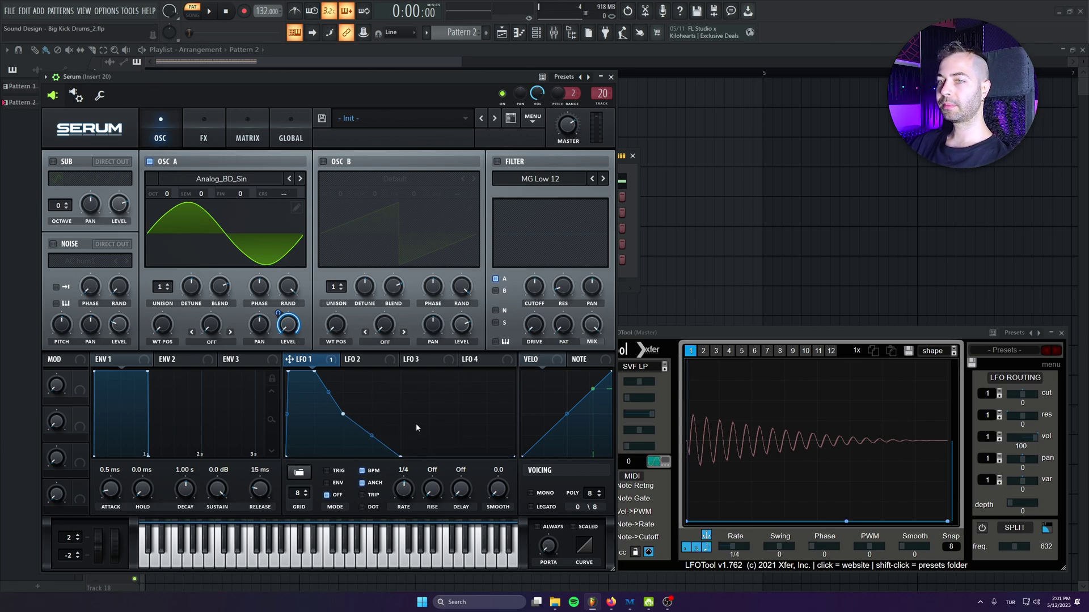
Raise LFO 1's middle decay point slightly while the pattern plays, and save the project.
{"action": "key", "text": "space"}
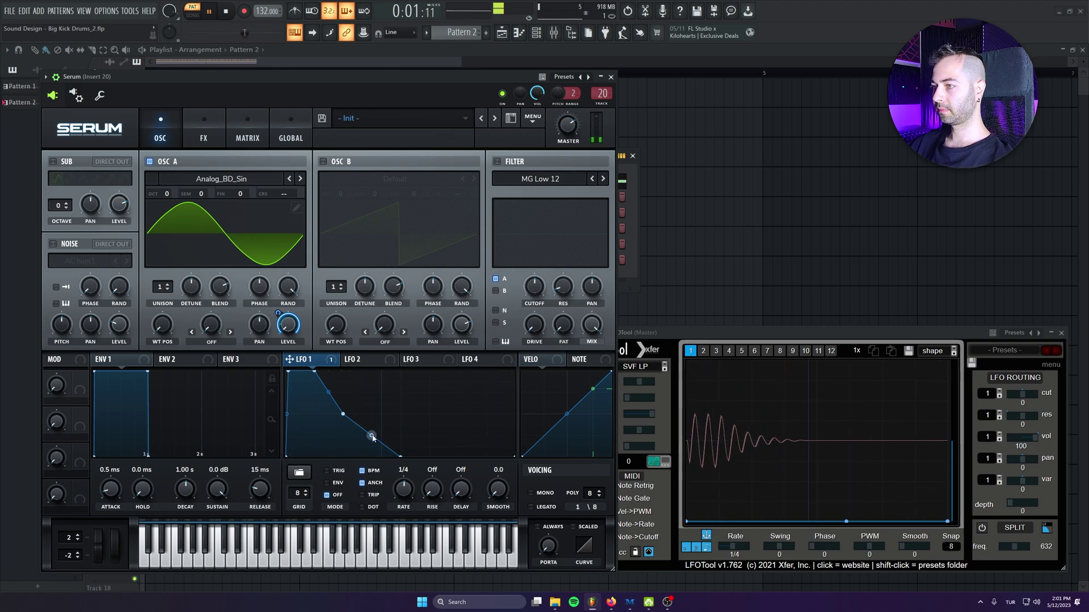
{"action": "left_click_drag", "start_coordinate": [372, 436], "coordinate": [343, 403]}
{"action": "key", "text": "space"}
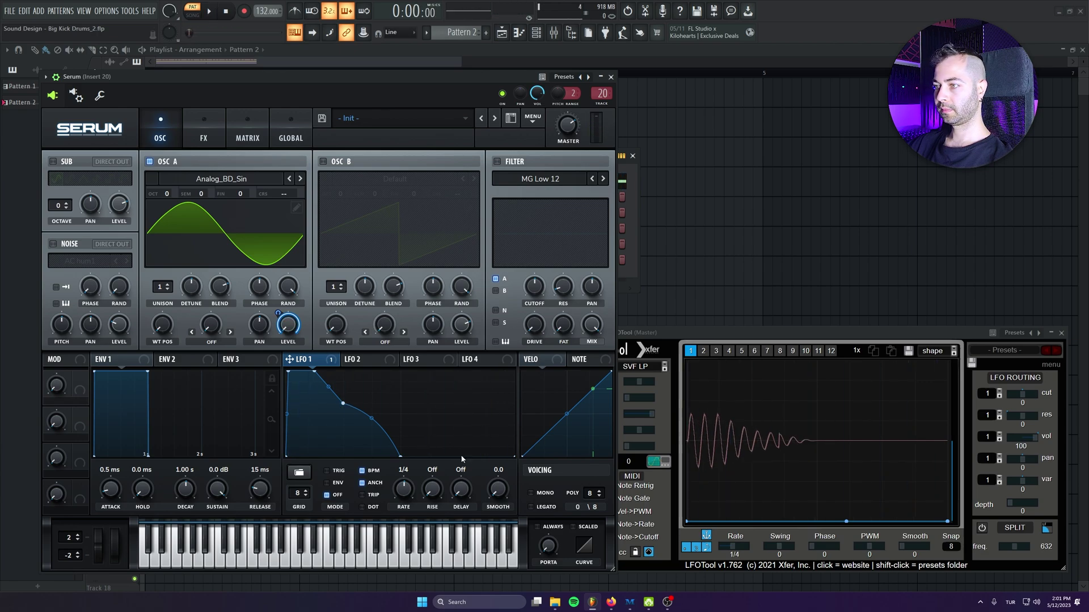
{"action": "key", "text": "ctrl+s"}
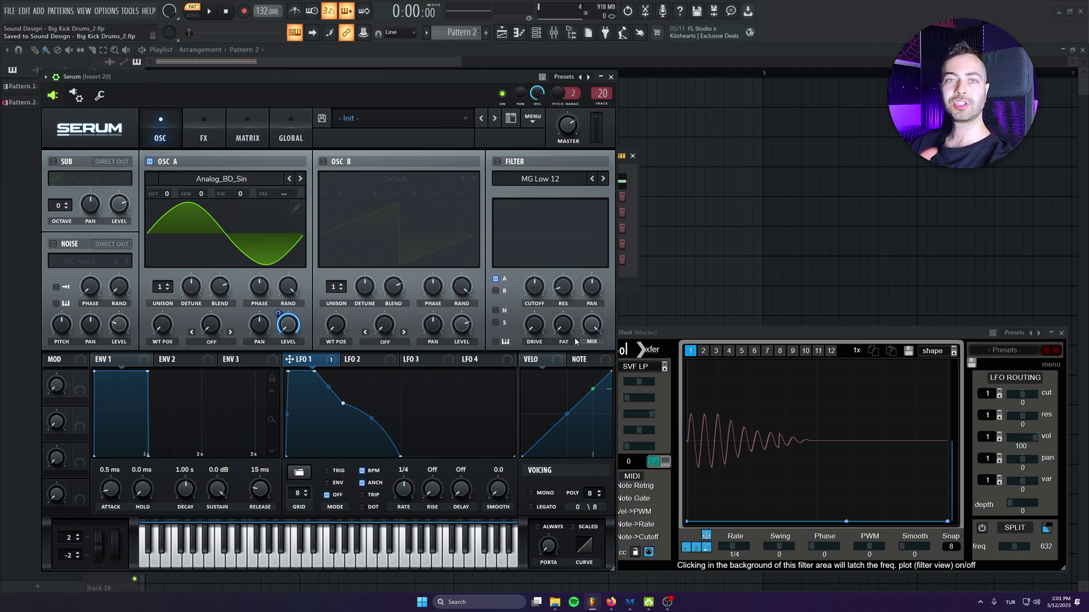
Set oscillator A's random phase to 100% and audition the pattern.
{"action": "left_click_drag", "start_coordinate": [288, 286], "coordinate": [289, 243]}
{"action": "key", "text": "space"}
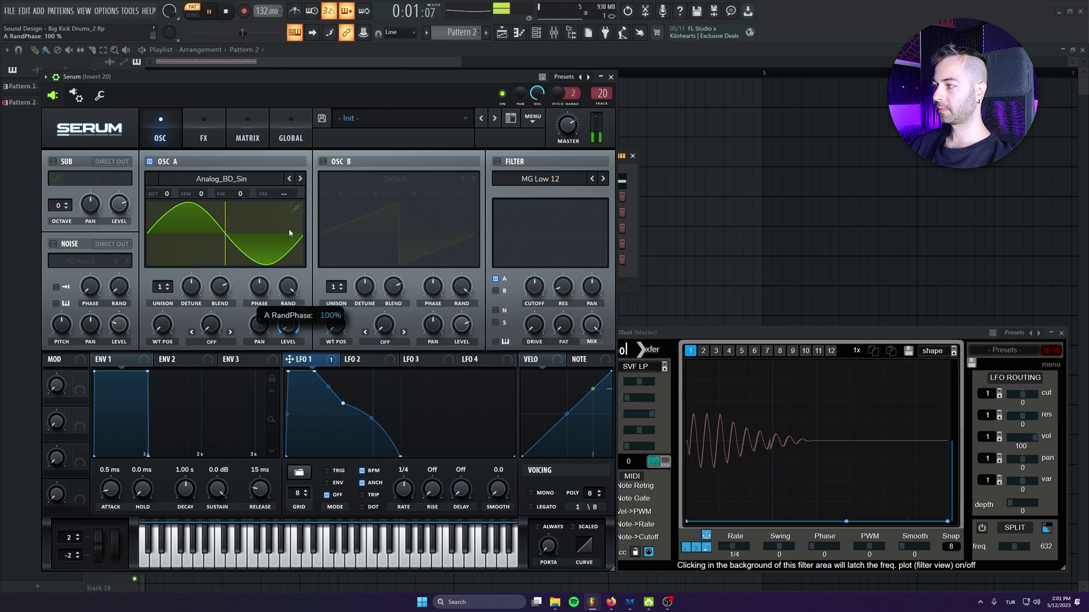
{"action": "key", "text": "space"}
Turn oscillator A's random phase all the way down, audition the pattern, and save the project.
{"action": "left_click_drag", "start_coordinate": [290, 287], "coordinate": [297, 382]}
{"action": "key", "text": "space"}
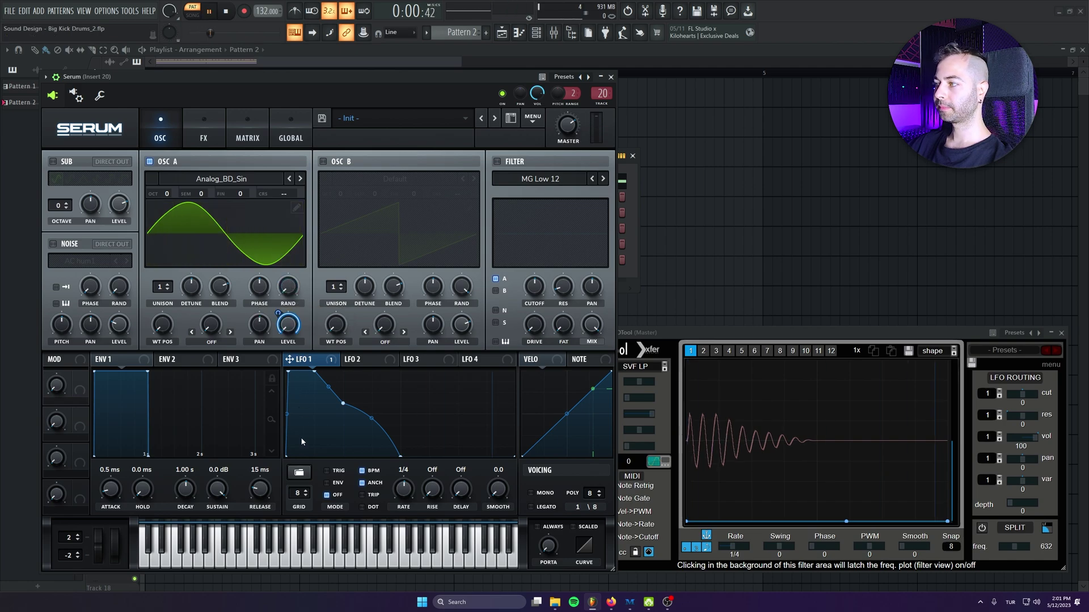
{"action": "key", "text": "space"}
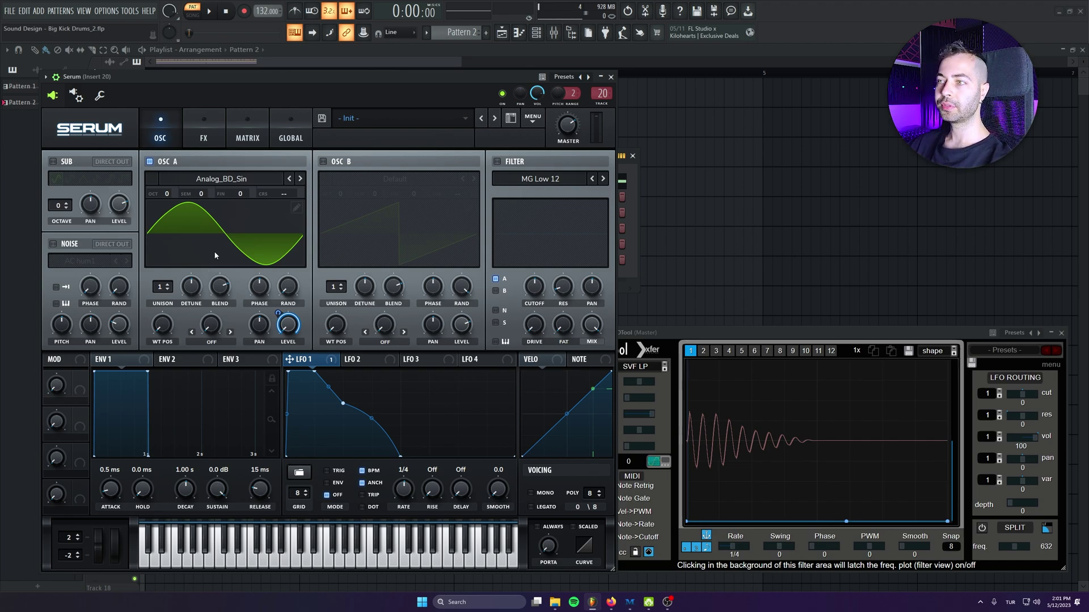
{"action": "key", "text": "ctrl+s"}
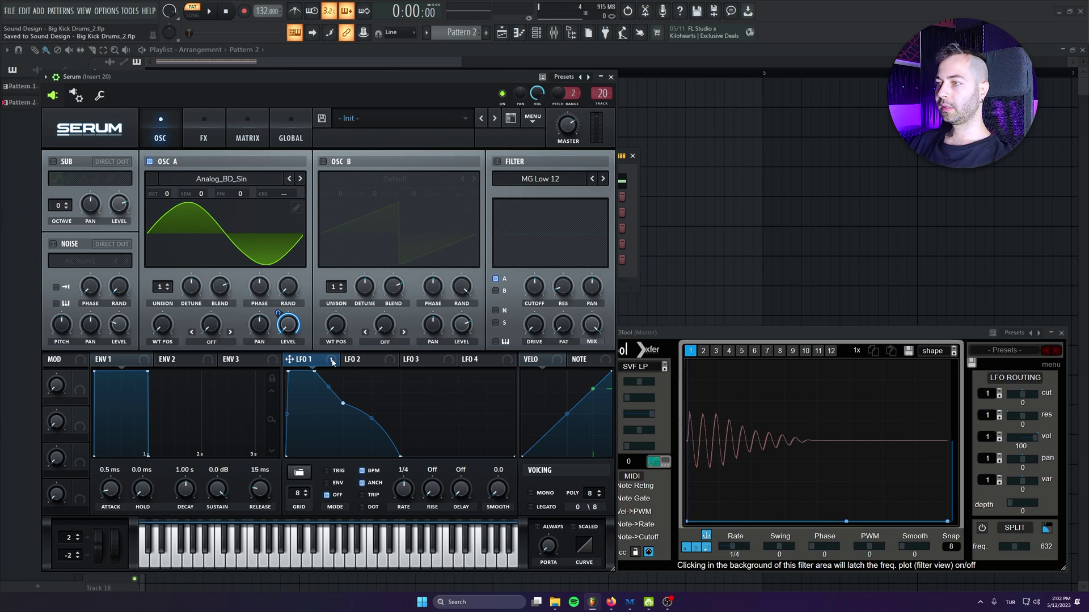
Reshape LFO 2 into a short concave drop from full level to zero at the very start of the cycle.
{"action": "left_click", "coordinate": [385, 361]}
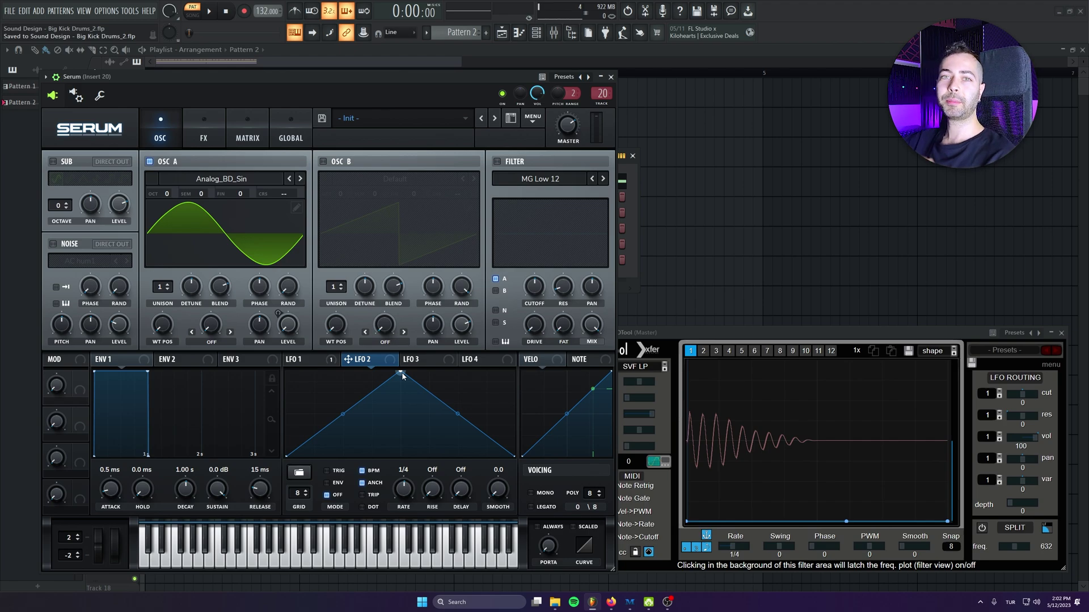
{"action": "left_click_drag", "start_coordinate": [401, 373], "coordinate": [312, 474]}
{"action": "double_click", "coordinate": [312, 396]}
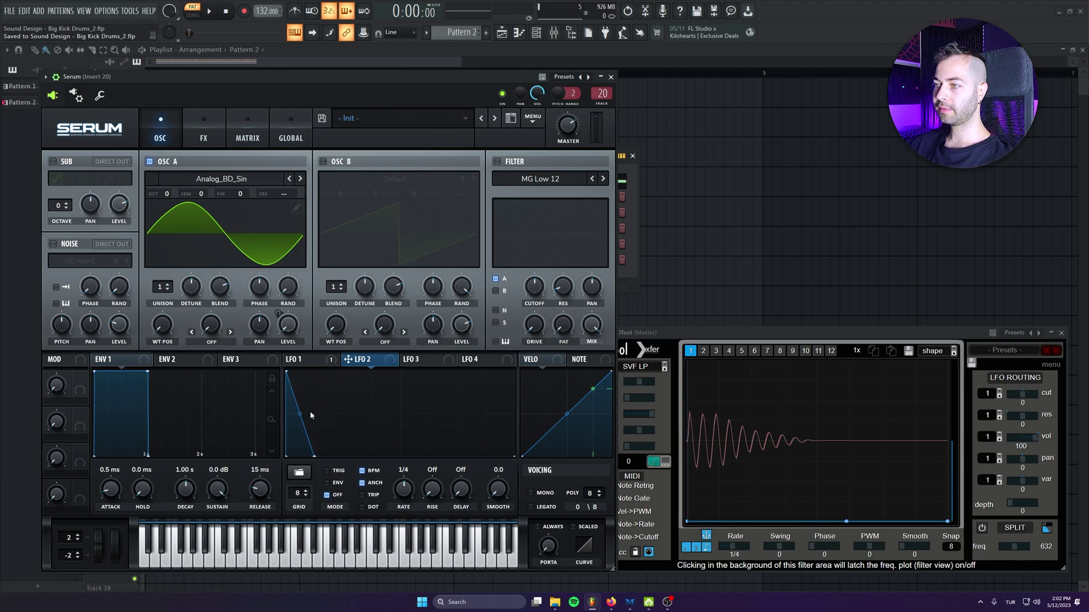
{"action": "mouse_move", "coordinate": [300, 414]}
{"action": "left_mouse_down"}
{"action": "mouse_move", "coordinate": [297, 401]}
{"action": "mouse_move", "coordinate": [298, 431]}
{"action": "left_mouse_up"}
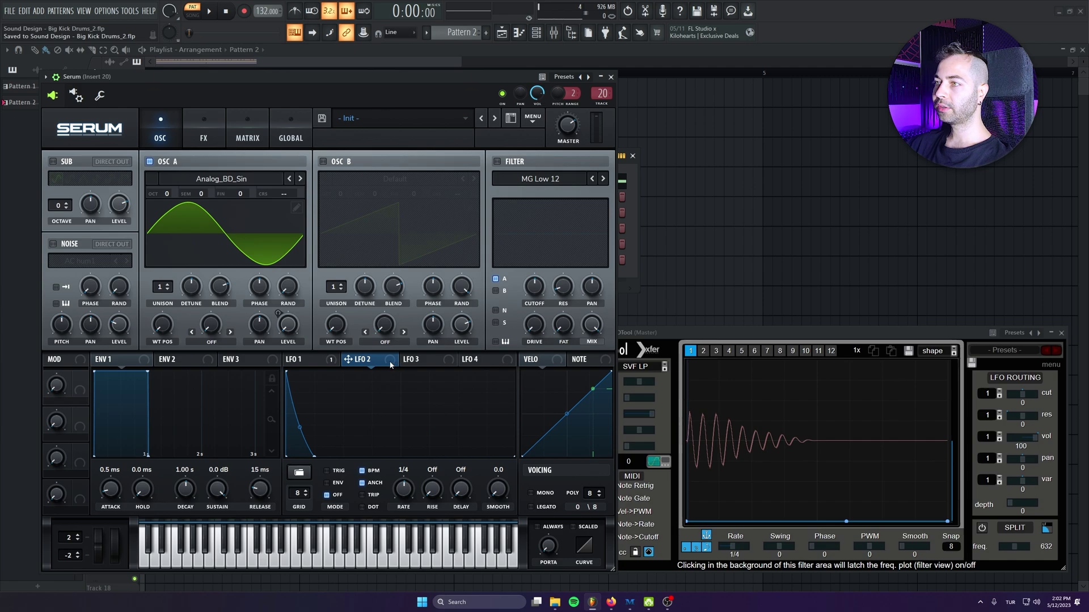
Assign LFO 2 to oscillator A's coarse pitch with a modulation amount of 27 and audition the pitch drop.
{"action": "left_click_drag", "start_coordinate": [288, 193], "coordinate": [284, 195]}
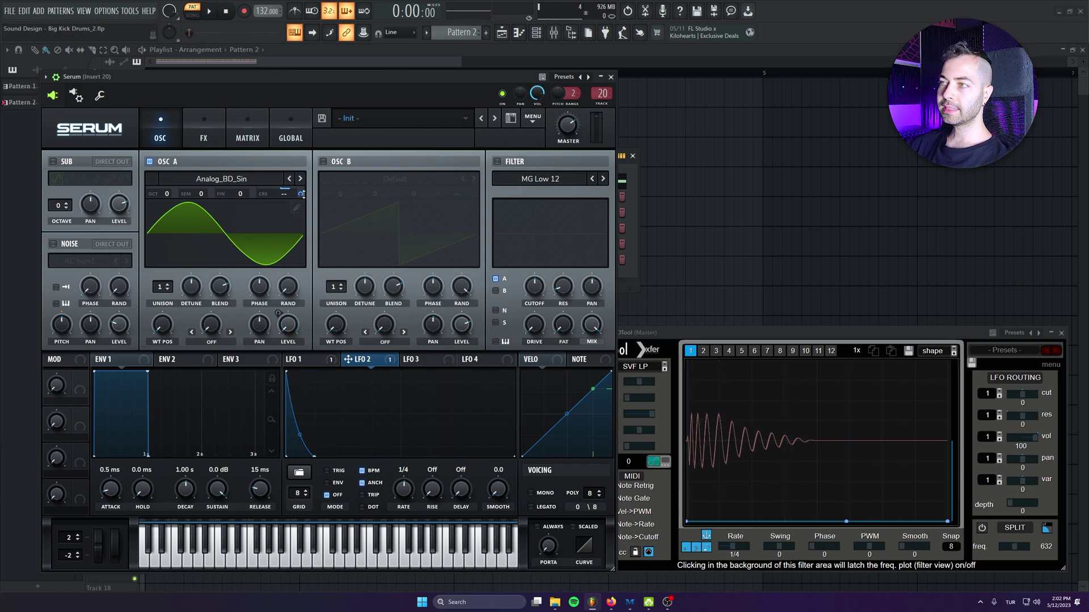
{"action": "mouse_move", "coordinate": [301, 194]}
{"action": "left_mouse_down"}
{"action": "mouse_move", "coordinate": [299, 158]}
{"action": "mouse_move", "coordinate": [300, 195]}
{"action": "mouse_move", "coordinate": [299, 183]}
{"action": "left_mouse_up"}
{"action": "key", "text": "space"}
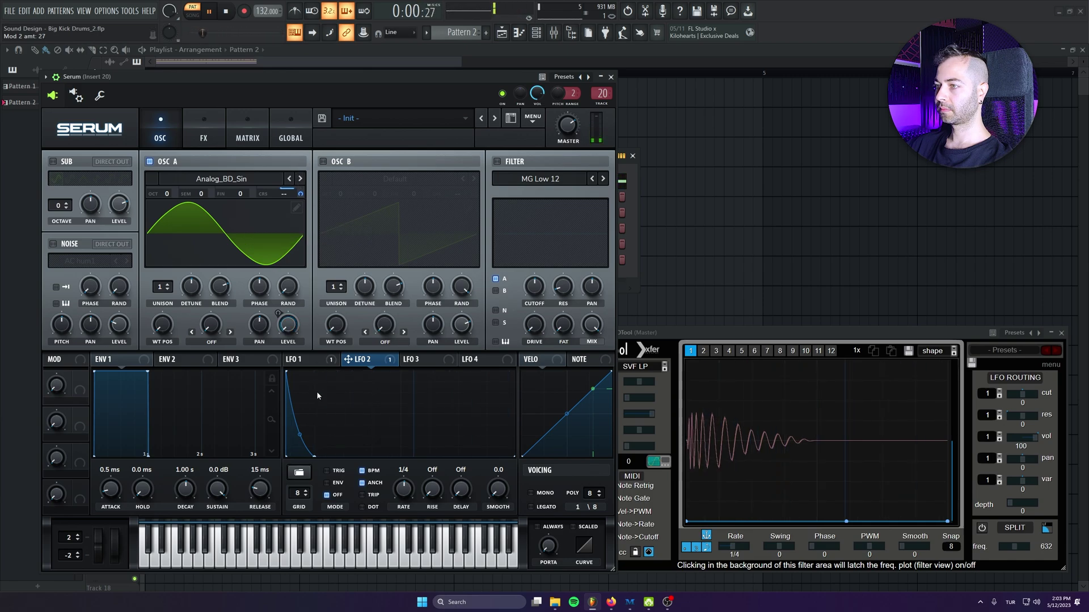
Make LFO 2's decay curve slightly less concave while the pattern plays, and save the project.
{"action": "mouse_move", "coordinate": [300, 435]}
{"action": "left_mouse_down"}
{"action": "mouse_move", "coordinate": [299, 404]}
{"action": "mouse_move", "coordinate": [300, 433]}
{"action": "left_mouse_up"}
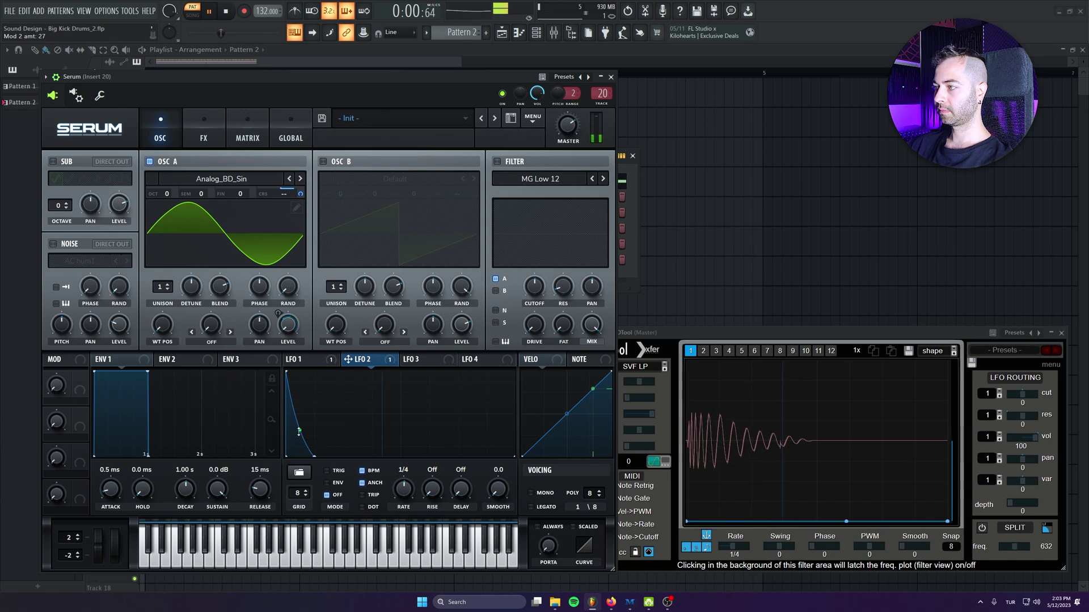
{"action": "key", "text": "space"}
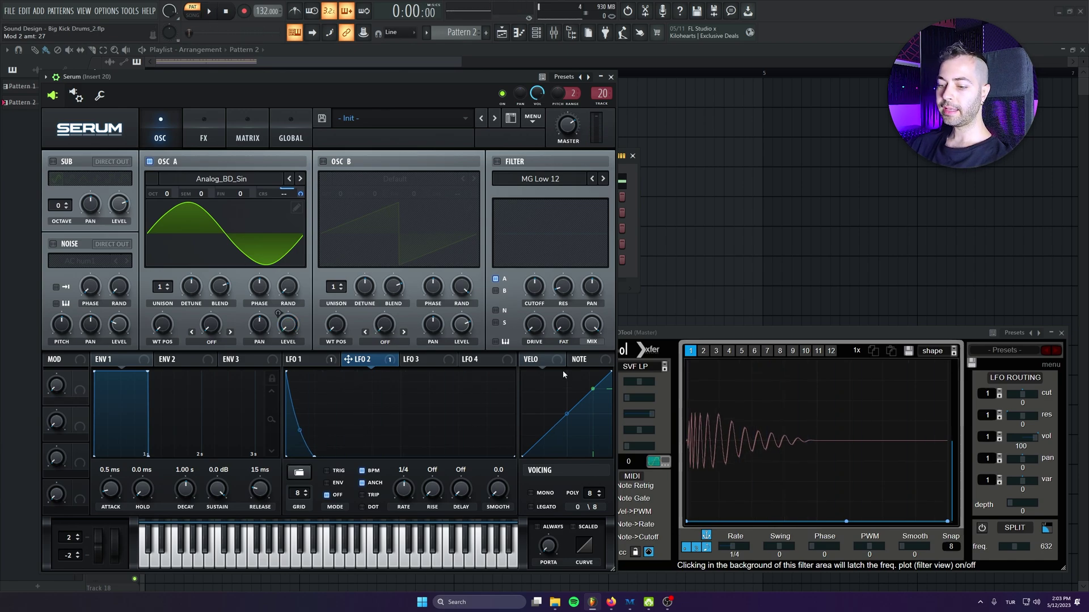
{"action": "key", "text": "ctrl+s"}
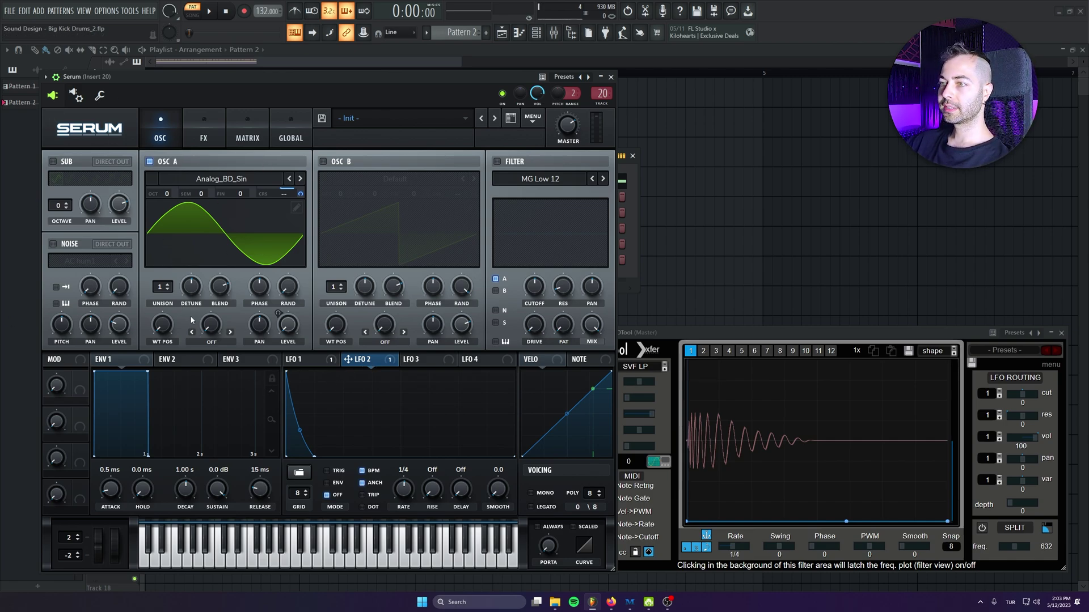
Enable Serum's noise oscillator and load the BrightWhite noise.
{"action": "left_click", "coordinate": [64, 247]}
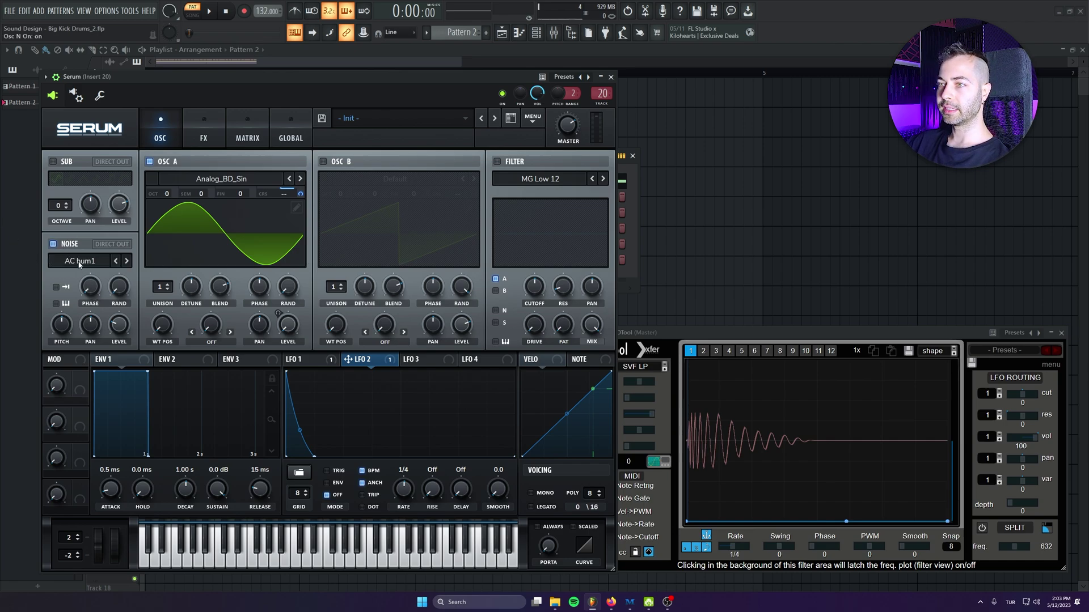
{"action": "left_click", "coordinate": [80, 262]}
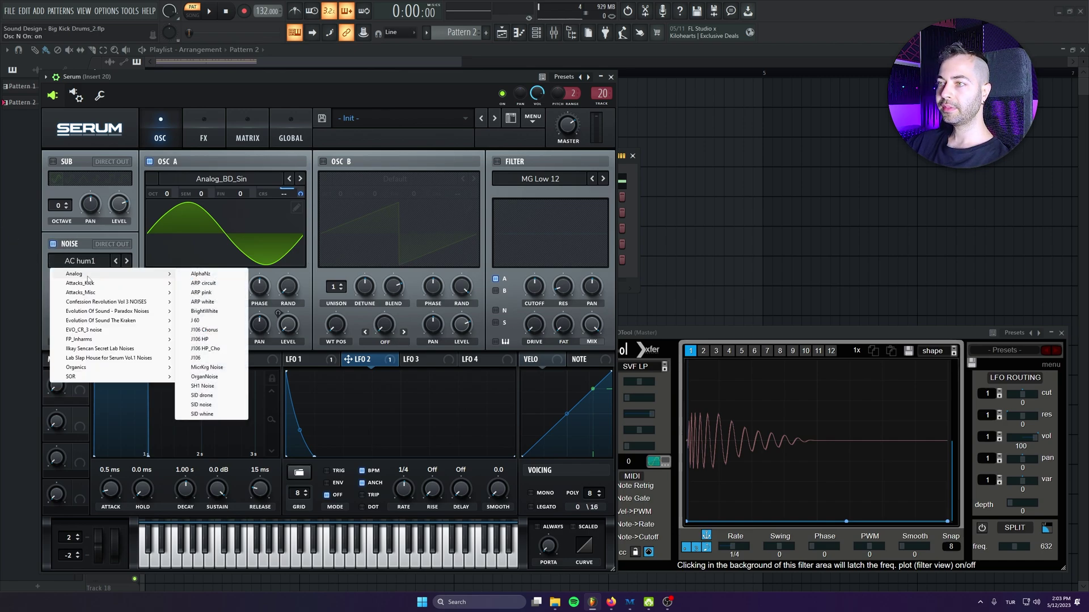
{"action": "left_click", "coordinate": [229, 312]}
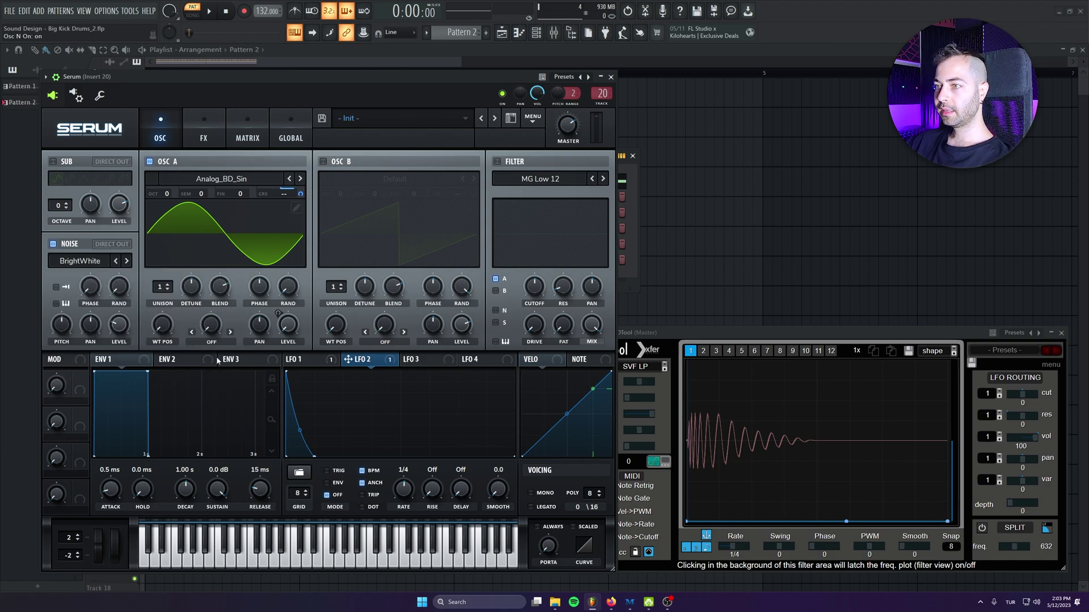
Set envelope 2 to 0% sustain and 76 ms decay, lower the noise level to zero, and assign the envelope to it.
{"action": "left_click", "coordinate": [195, 364]}
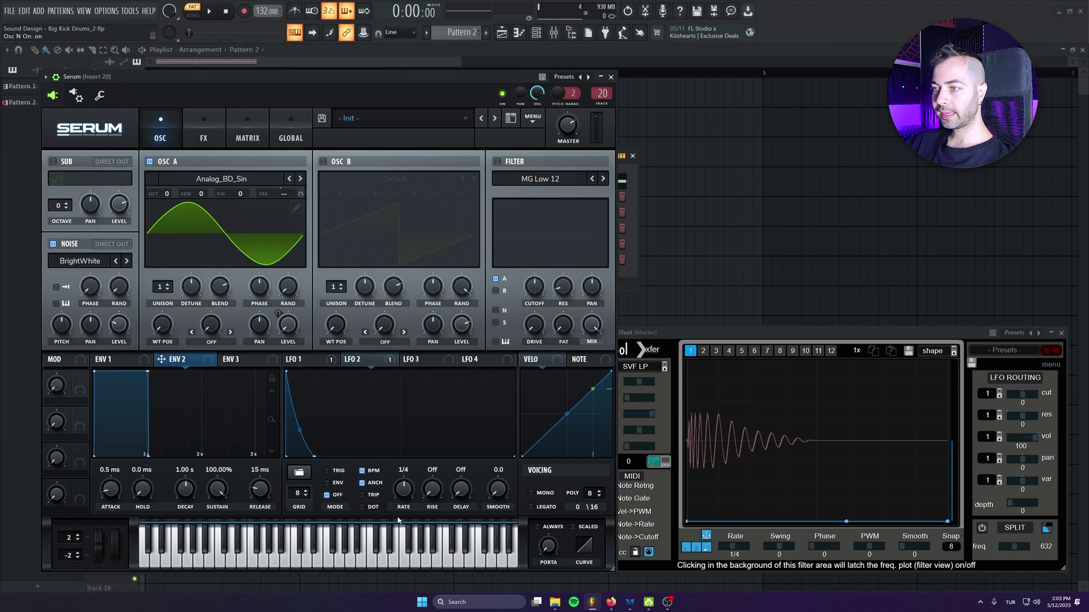
{"action": "left_click_drag", "start_coordinate": [217, 489], "coordinate": [198, 352]}
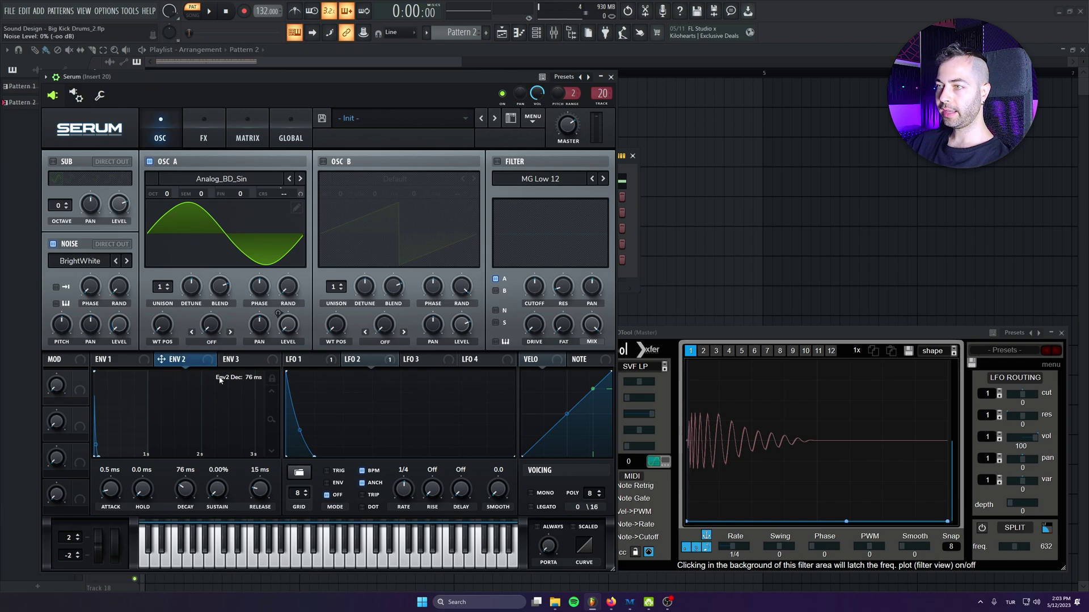
{"action": "left_click_drag", "start_coordinate": [126, 328], "coordinate": [127, 337]}
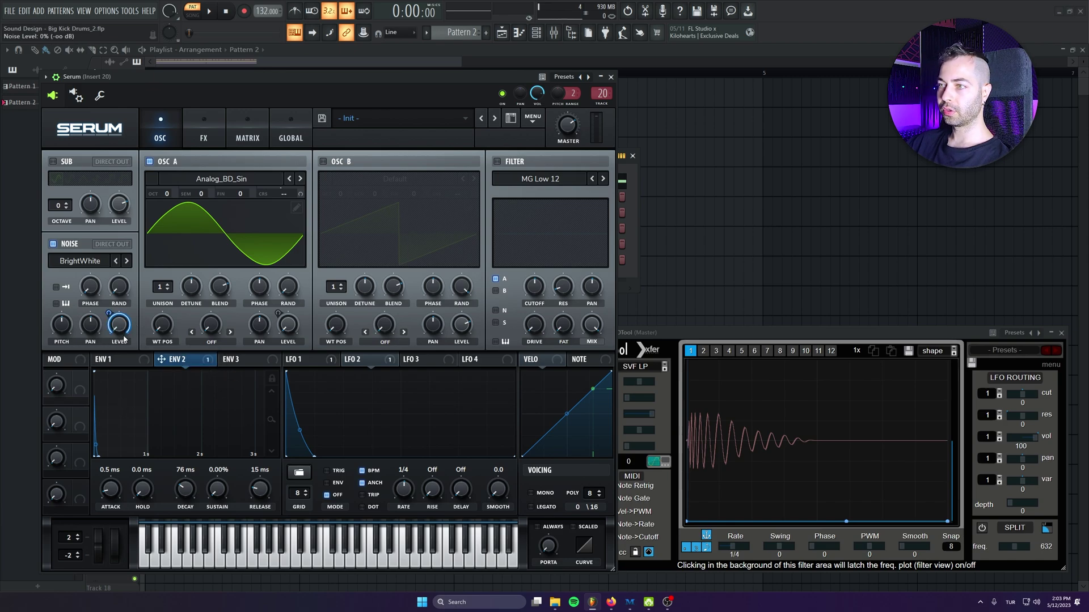
Set the envelope 2 modulation amount on the noise level to 46 while the pattern plays.
{"action": "key", "text": "space"}
{"action": "mouse_move", "coordinate": [108, 320]}
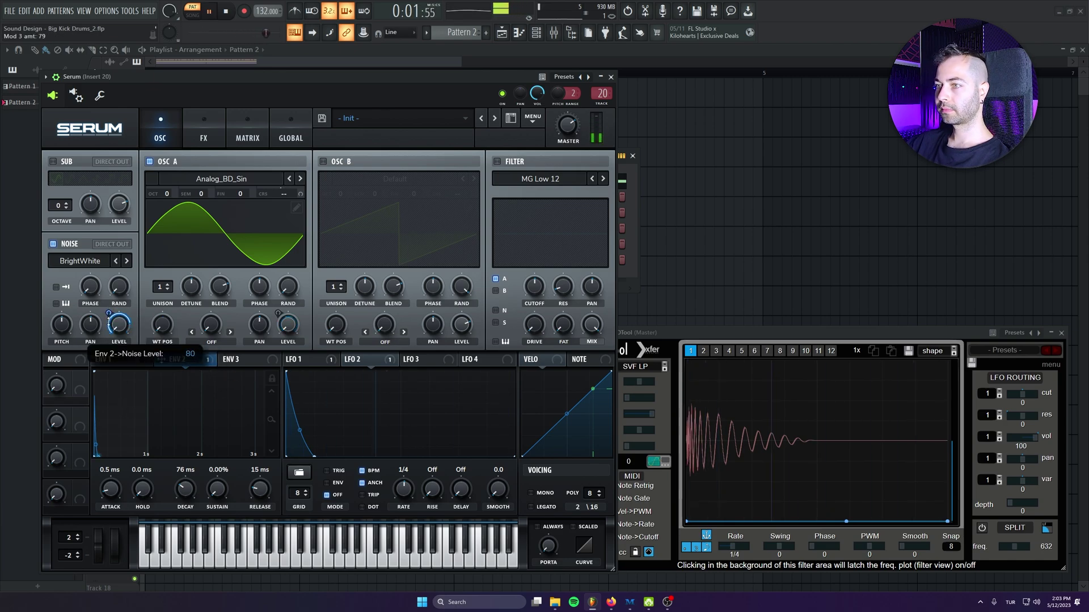
{"action": "left_click_drag", "start_coordinate": [108, 321], "coordinate": [110, 339]}
{"action": "key", "text": "space"}
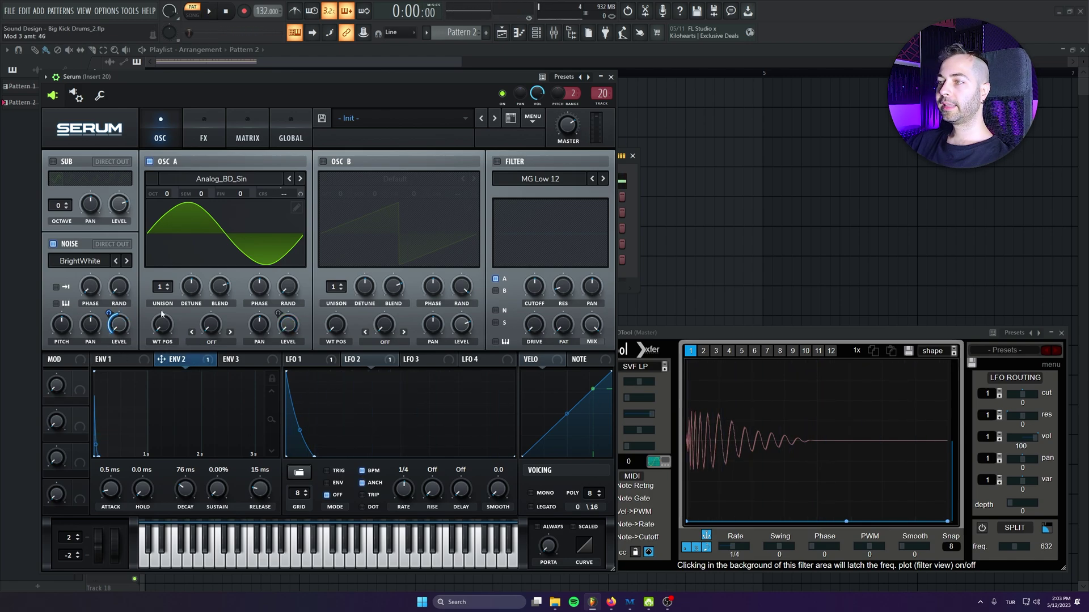
Enable oscillator B with the digital wavetable Dist 8bit Fwap and save the project.
{"action": "left_click", "coordinate": [324, 163]}
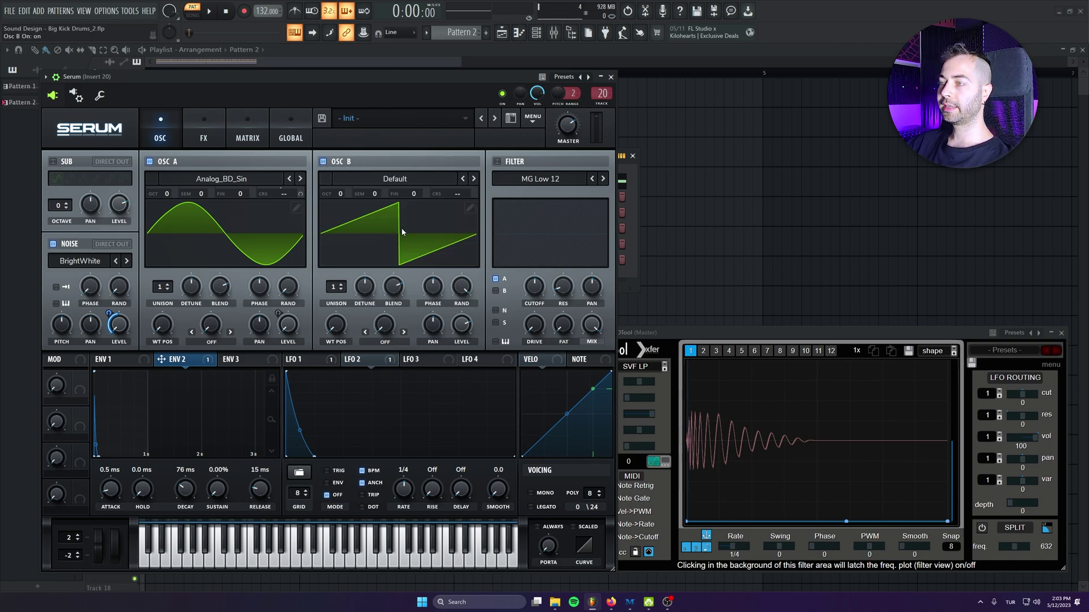
{"action": "left_click", "coordinate": [392, 180]}
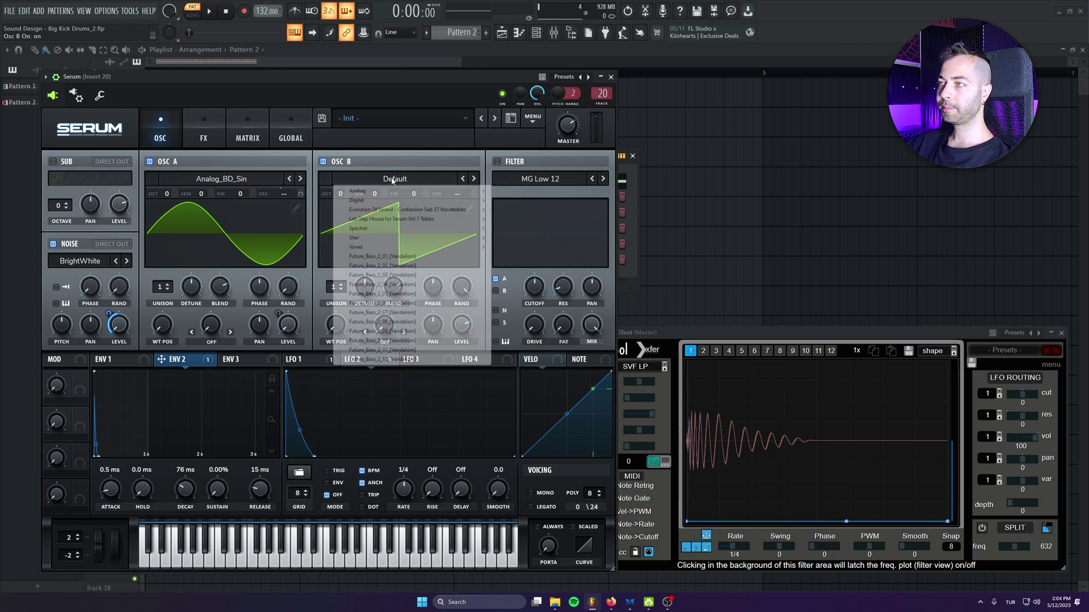
{"action": "mouse_move", "coordinate": [396, 200]}
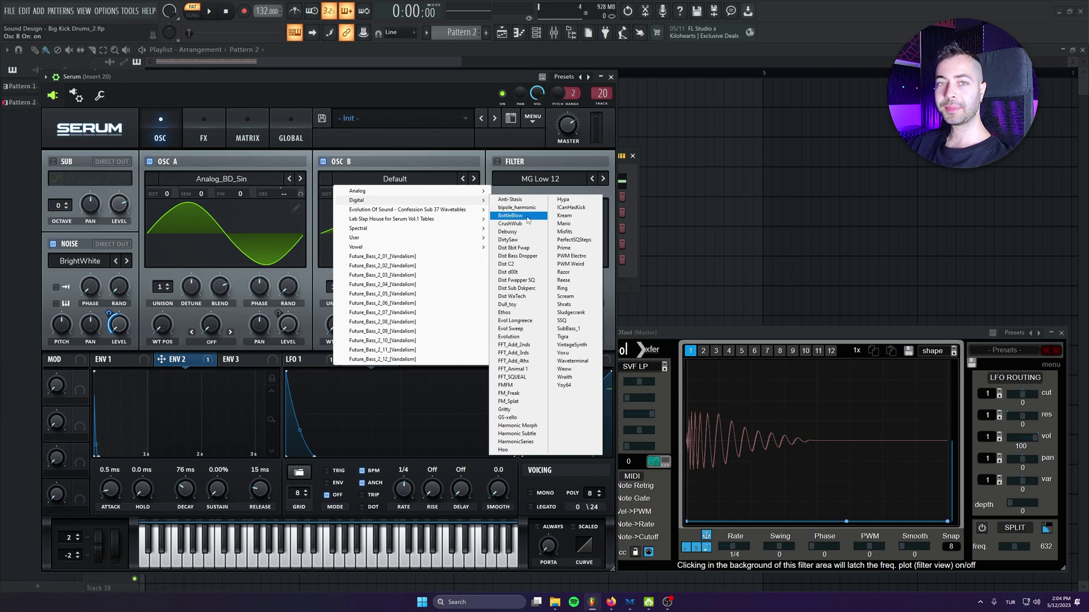
{"action": "left_click", "coordinate": [514, 248]}
{"action": "left_click_drag", "start_coordinate": [375, 100], "coordinate": [379, 118]}
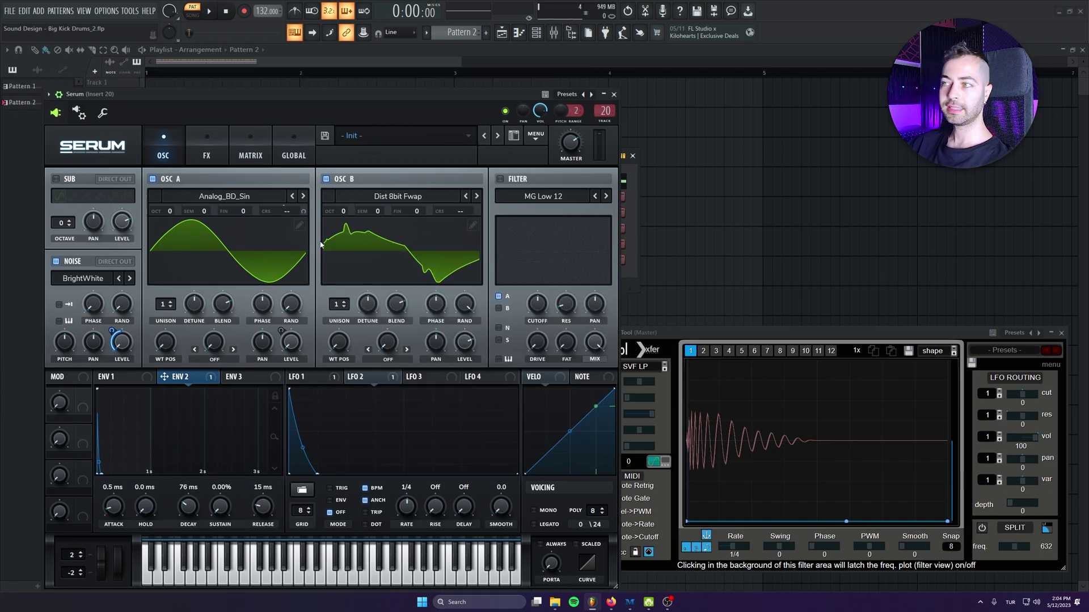
{"action": "key", "text": "ctrl+s"}
Set envelope 3 to 0% sustain and 108 ms decay, and assign it to oscillator B's level with the base level at zero.
{"action": "left_click", "coordinate": [275, 372]}
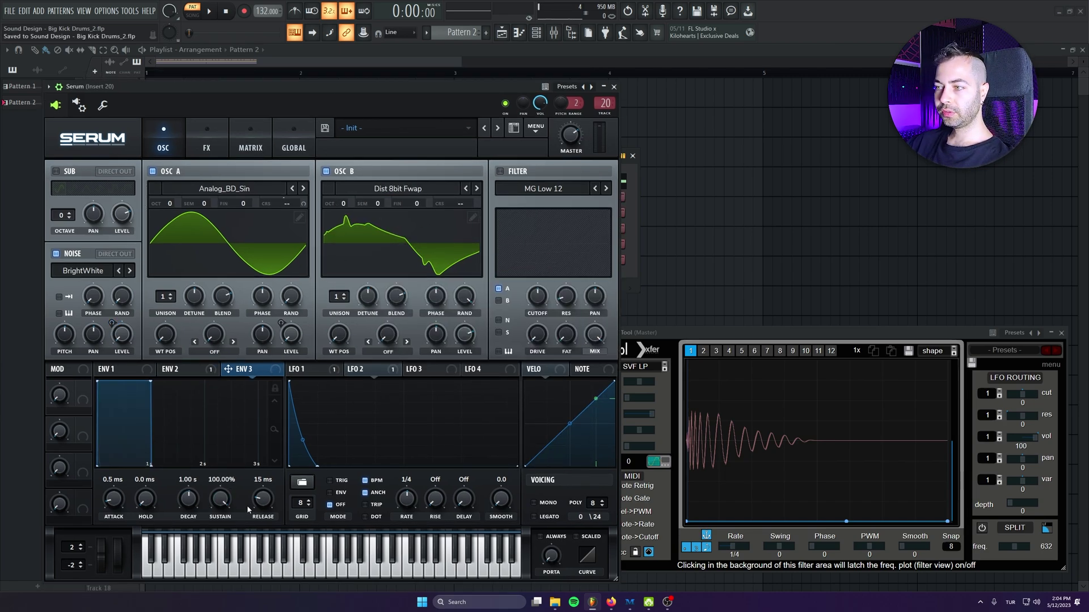
{"action": "left_click_drag", "start_coordinate": [220, 498], "coordinate": [190, 509]}
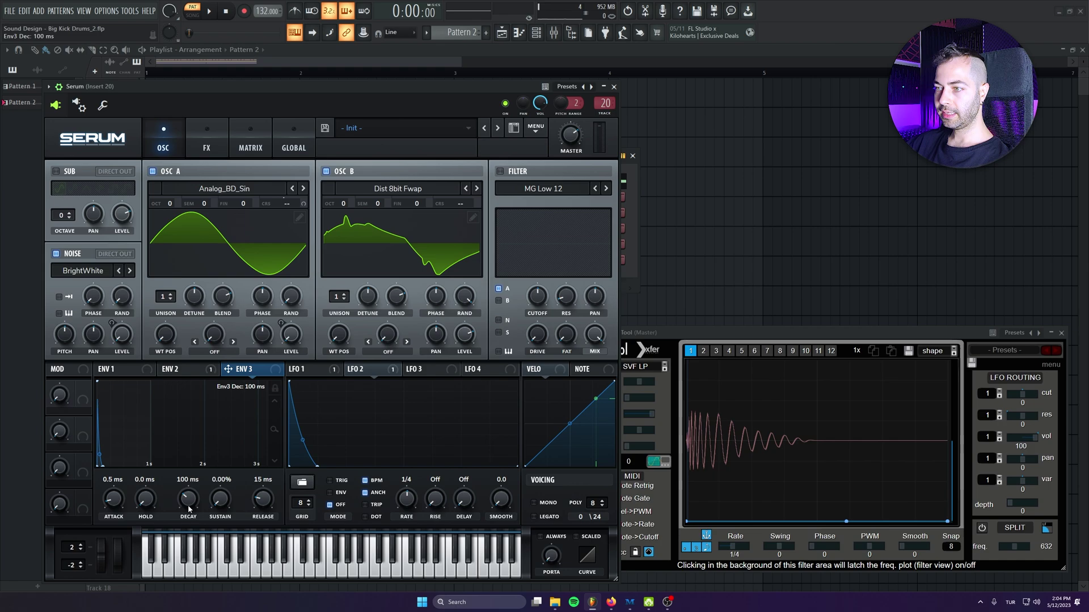
{"action": "left_click", "coordinate": [195, 373]}
{"action": "left_click", "coordinate": [242, 374]}
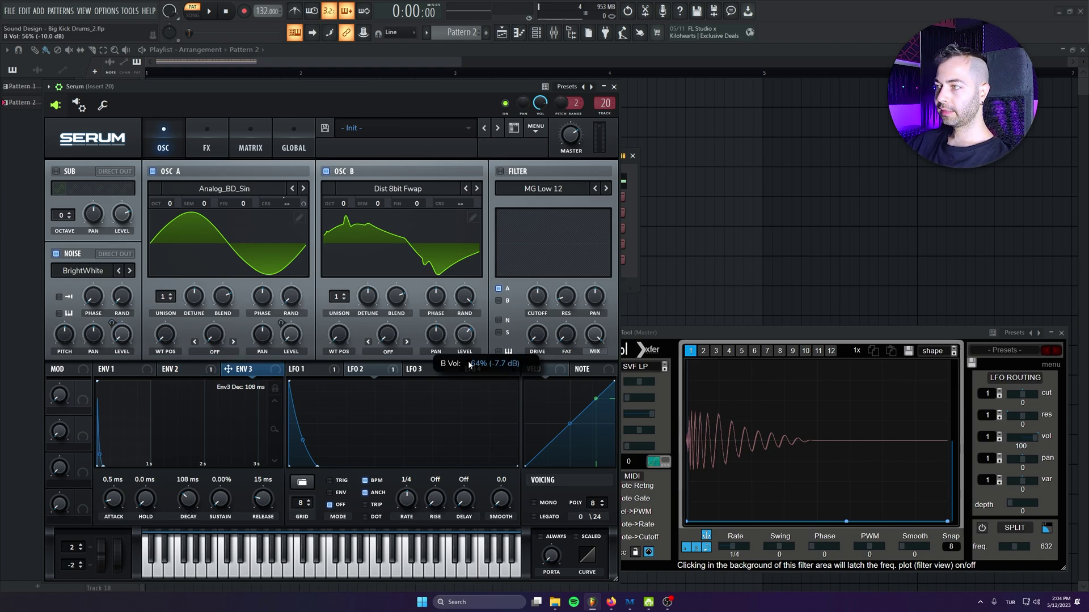
{"action": "left_click_drag", "start_coordinate": [477, 340], "coordinate": [466, 330]}
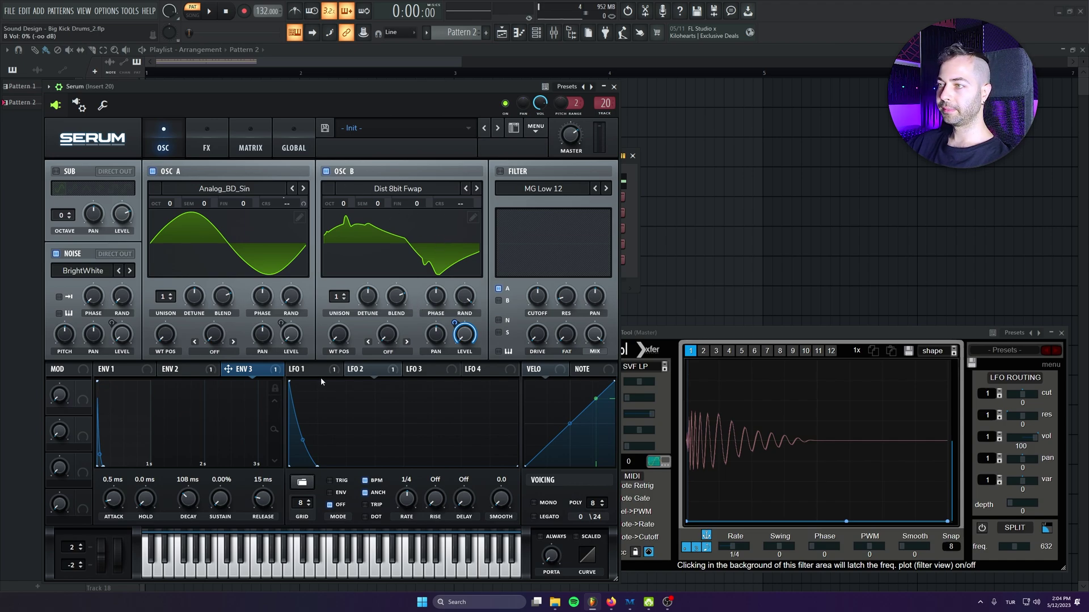
Try a 1.14 s decay on envelope 3 while the pattern plays to hear oscillator B.
{"action": "key", "text": "space"}
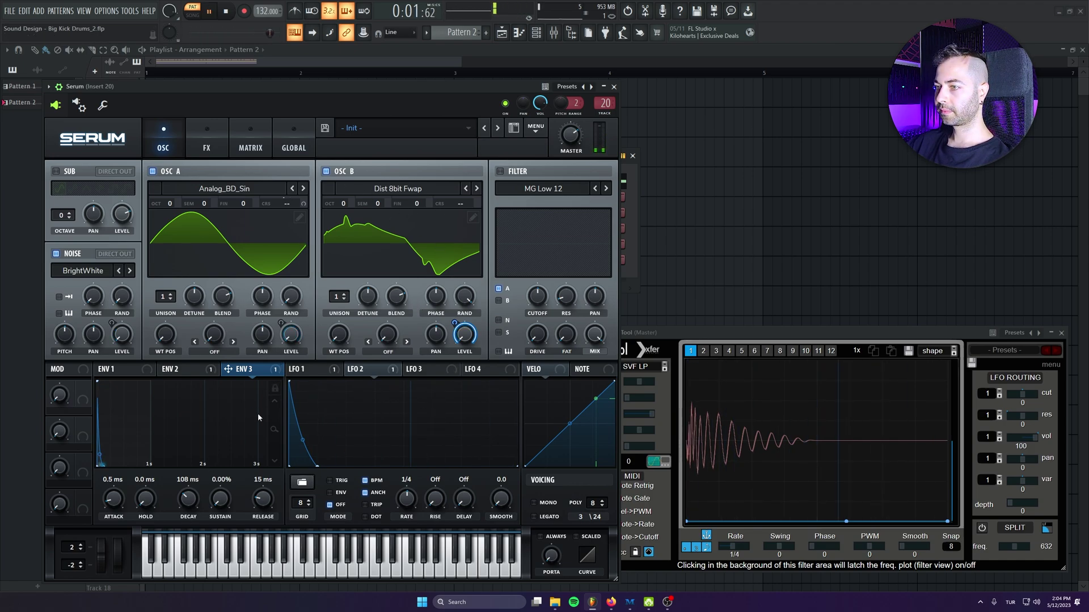
{"action": "left_click_drag", "start_coordinate": [188, 499], "coordinate": [194, 487]}
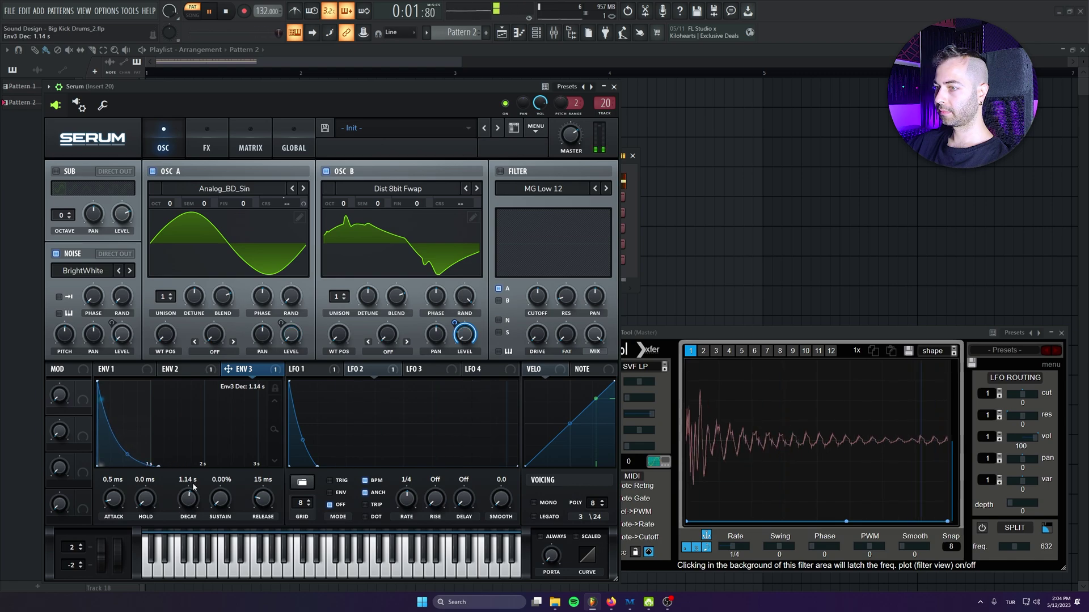
{"action": "key", "text": "space"}
Raise oscillator B by one octave with 0% random phase, and shorten envelope 3's decay to 150 ms while auditioning the kick.
{"action": "left_click_drag", "start_coordinate": [346, 203], "coordinate": [346, 196]}
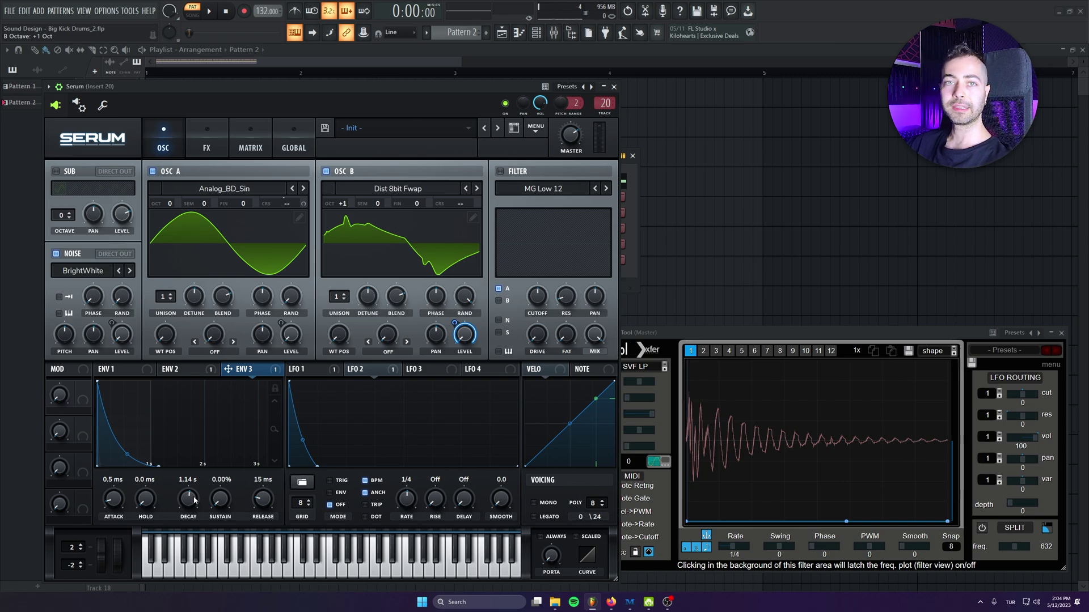
{"action": "left_click_drag", "start_coordinate": [194, 499], "coordinate": [191, 517]}
{"action": "key", "text": "space"}
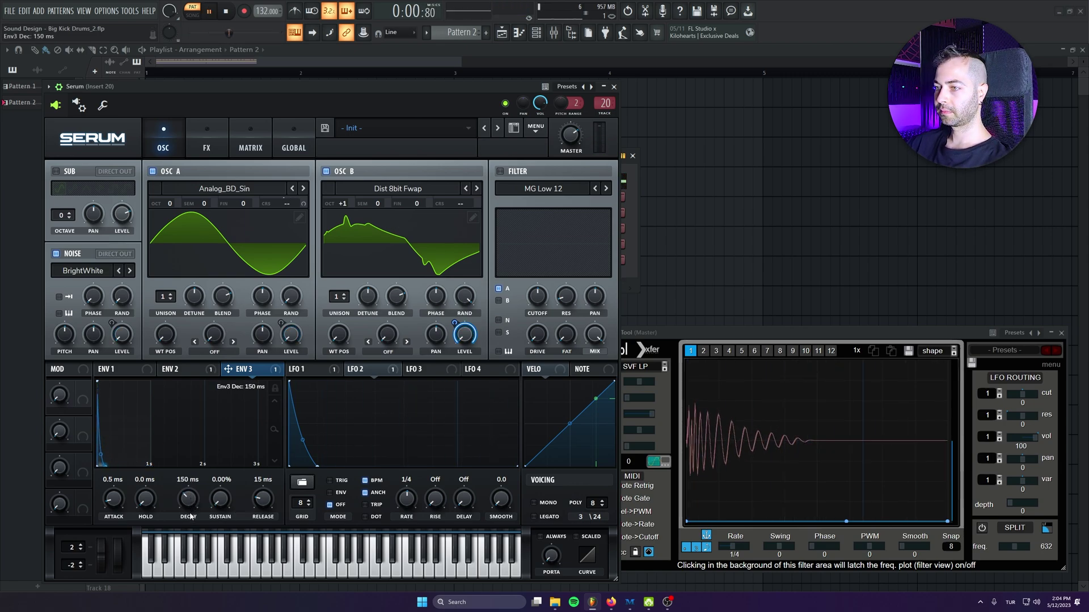
{"action": "key", "text": "space"}
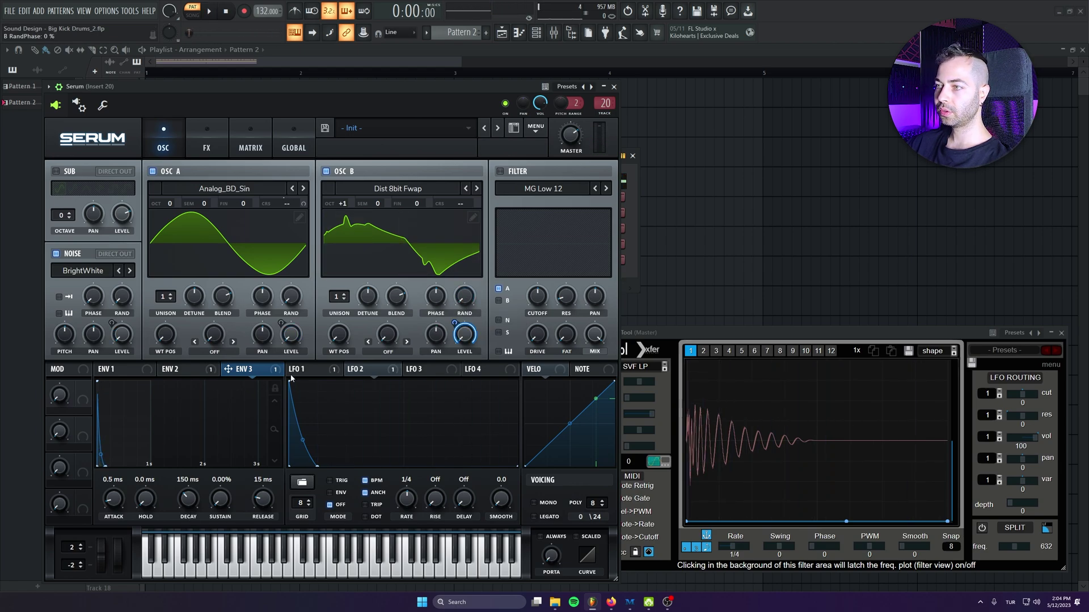
Assign envelope 3 to oscillator B's coarse pitch and lengthen the envelope's decay to 217 ms during playback.
{"action": "mouse_move", "coordinate": [273, 373]}
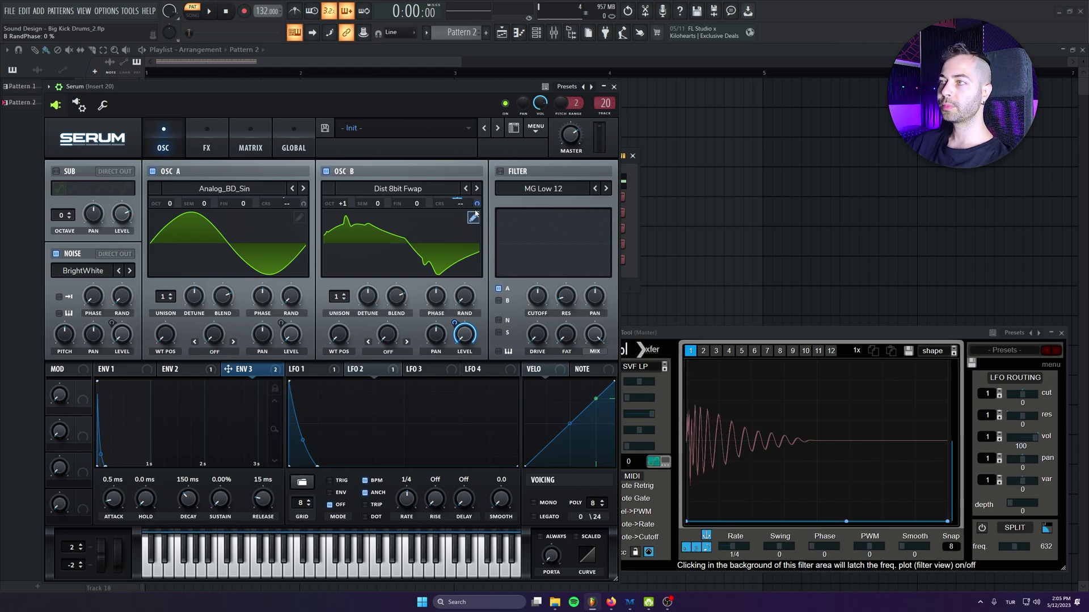
{"action": "mouse_move", "coordinate": [477, 203]}
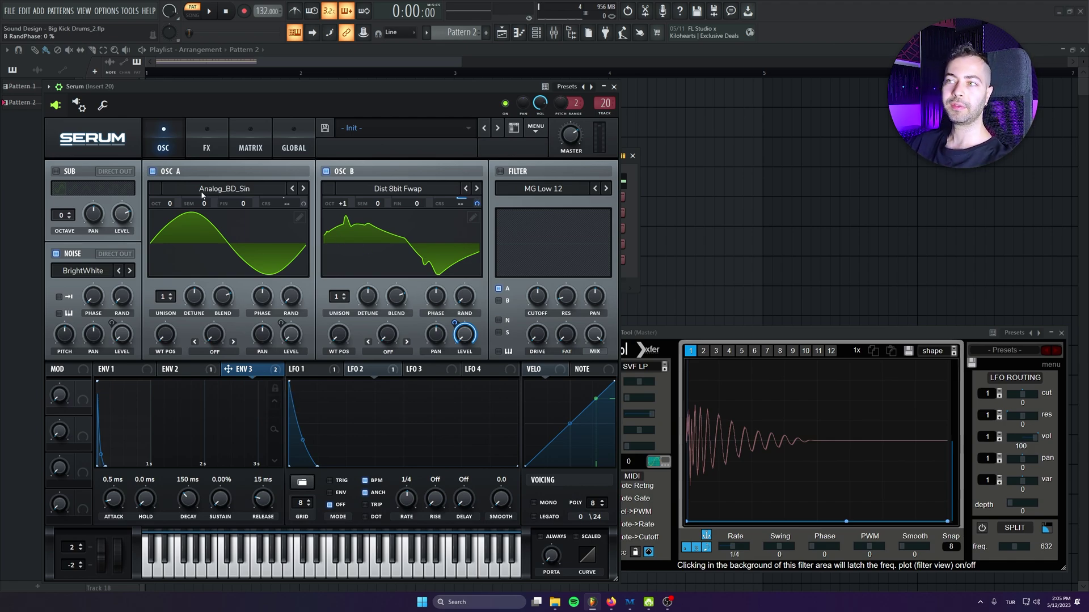
{"action": "key", "text": "space"}
{"action": "mouse_move", "coordinate": [188, 499]}
{"action": "left_mouse_down"}
{"action": "mouse_move", "coordinate": [186, 478]}
{"action": "mouse_move", "coordinate": [188, 494]}
{"action": "left_mouse_up"}
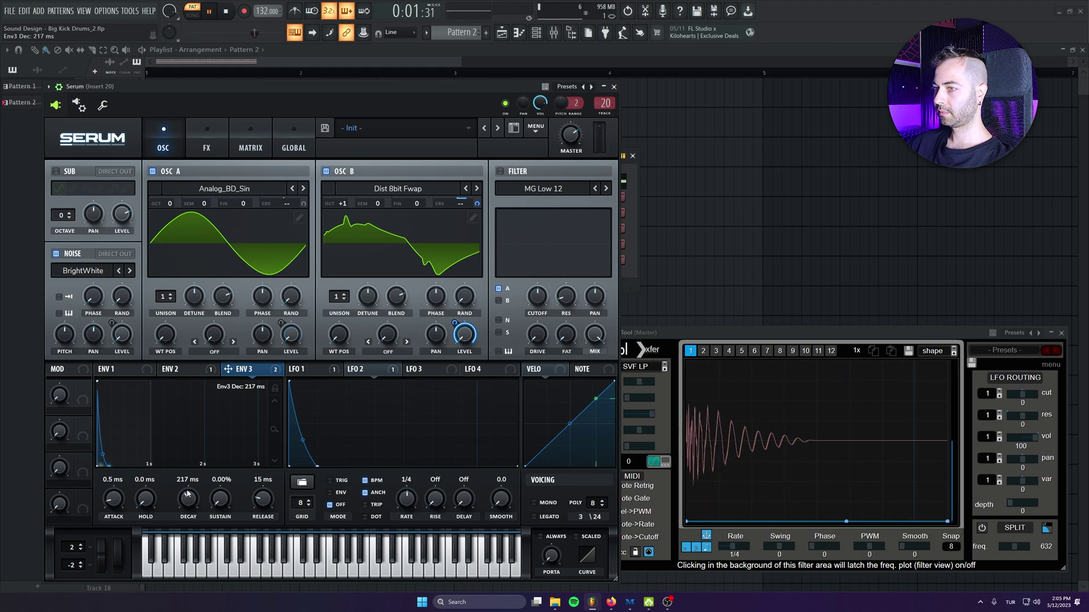
Audition successive digital wavetables on oscillator B, from Dist C2 through Dist WaTech and Ethos to Evol Longreece.
{"action": "left_click", "coordinate": [476, 188]}
{"action": "left_click", "coordinate": [476, 188]}
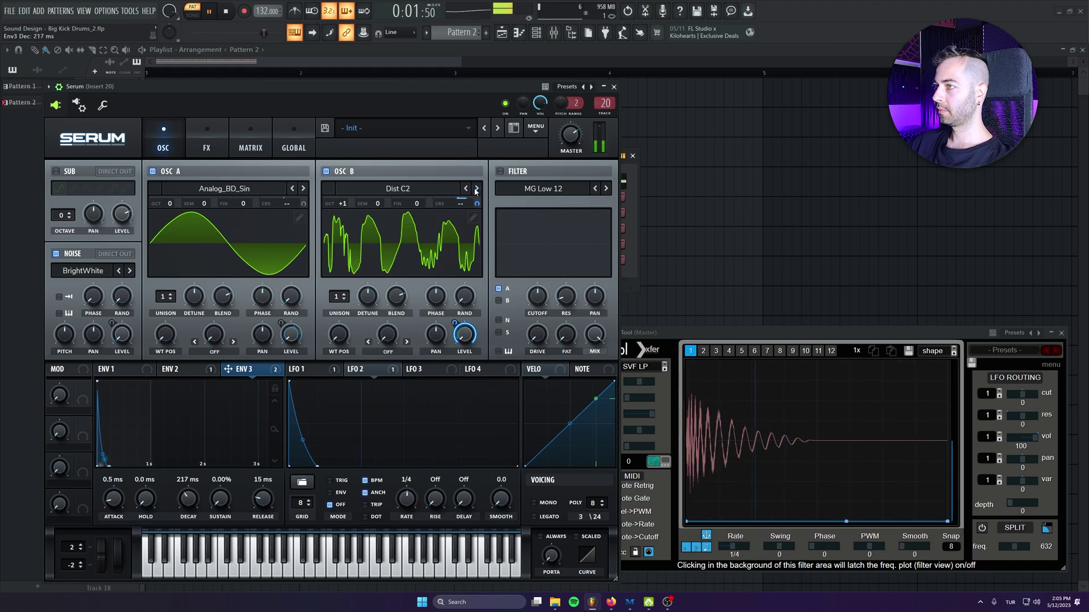
{"action": "left_click", "coordinate": [475, 188]}
{"action": "left_click", "coordinate": [476, 188]}
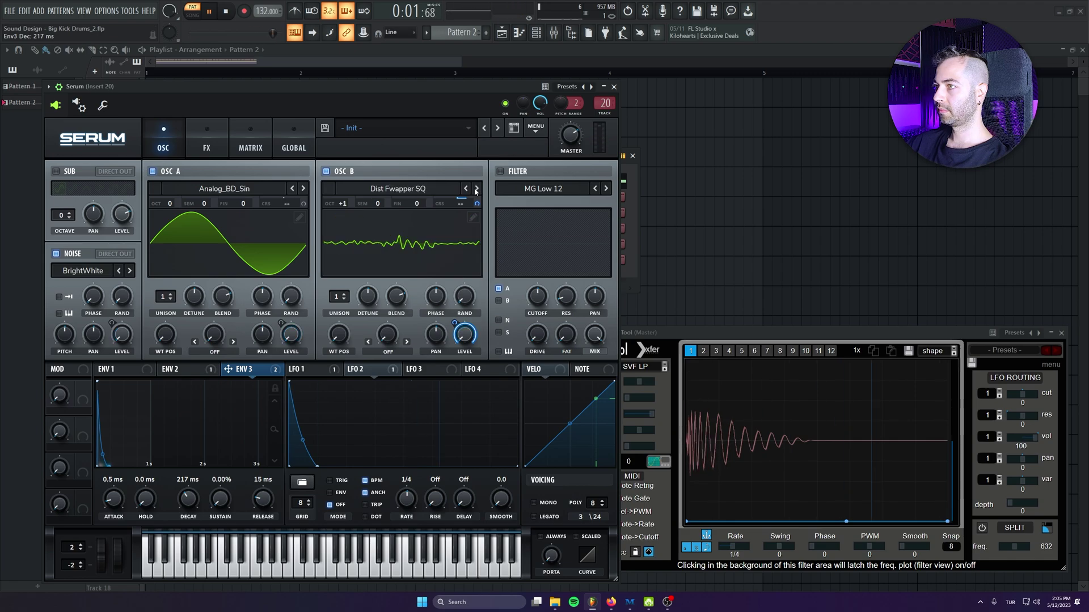
{"action": "left_click", "coordinate": [476, 188]}
{"action": "left_click", "coordinate": [476, 188]}
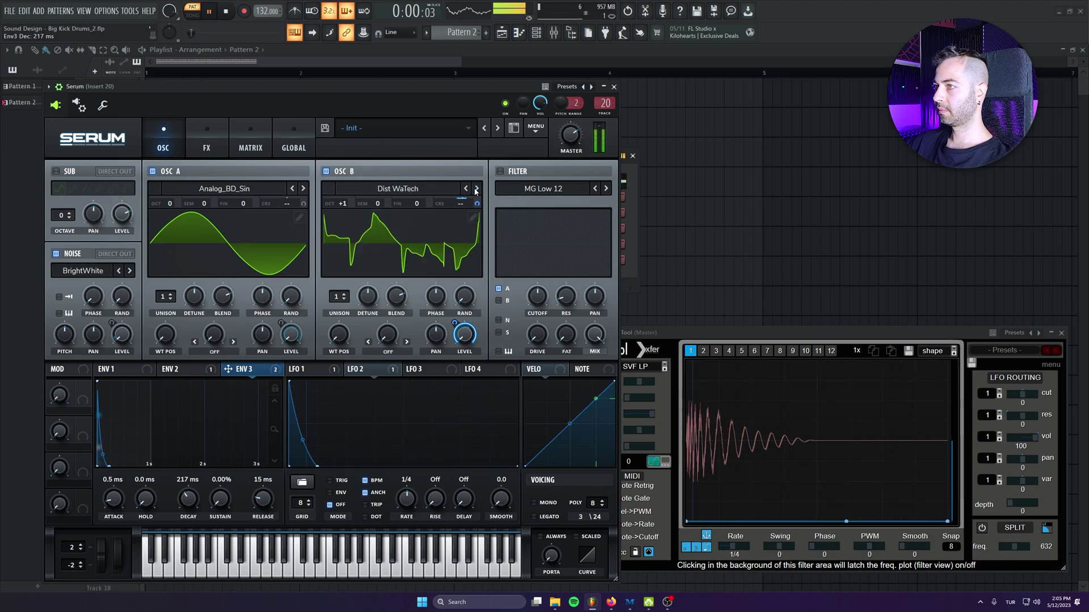
{"action": "left_click", "coordinate": [476, 189]}
{"action": "left_click", "coordinate": [476, 188]}
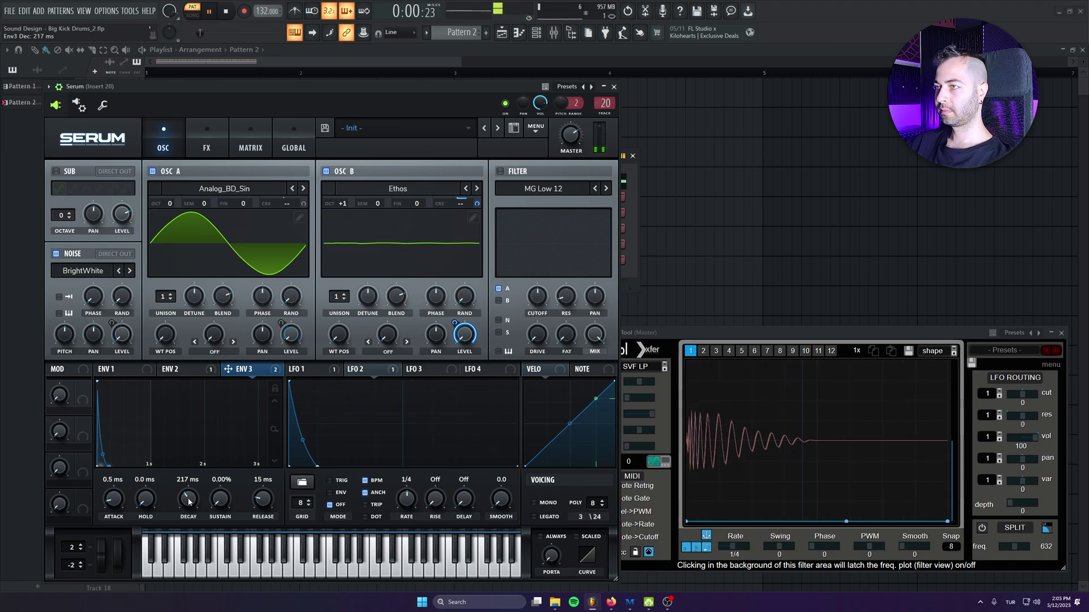
{"action": "left_click", "coordinate": [476, 188]}
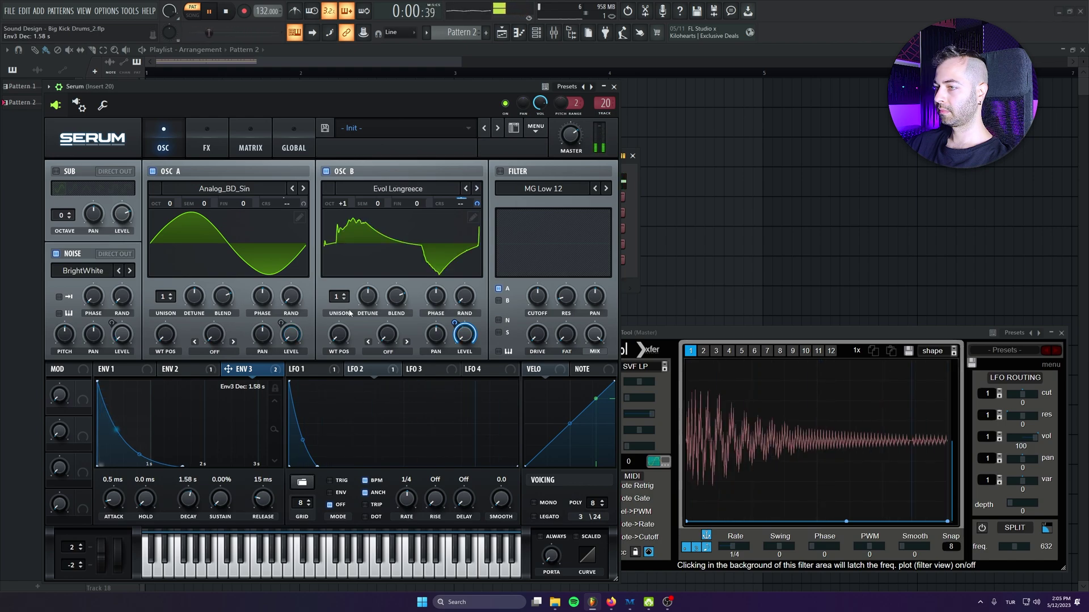
Shorten envelope 3's decay to 94 ms, stop playback and save the project.
{"action": "left_click_drag", "start_coordinate": [189, 499], "coordinate": [195, 524]}
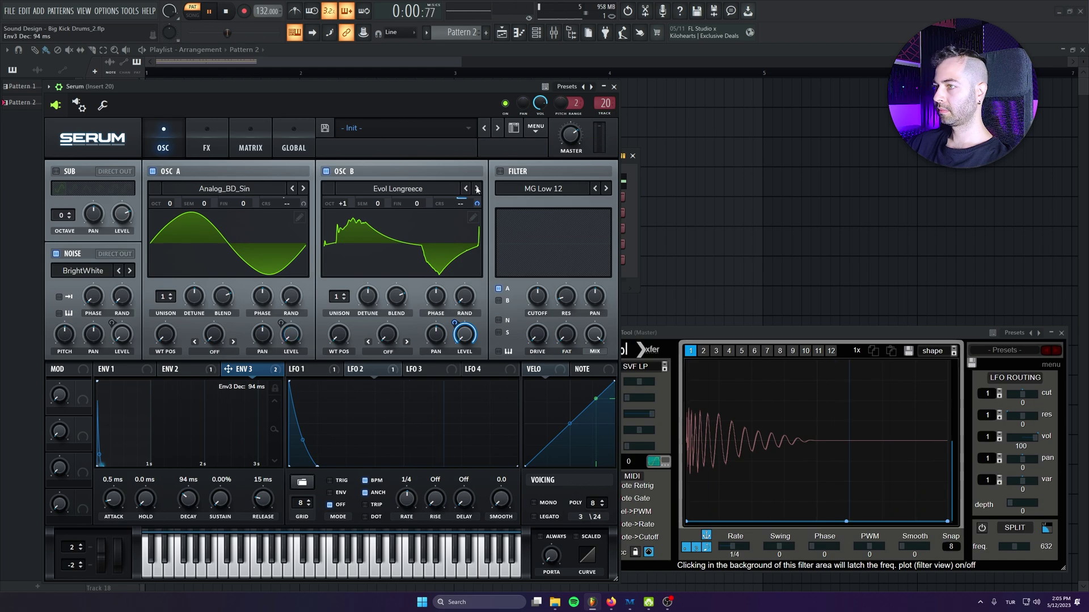
{"action": "key", "text": "space"}
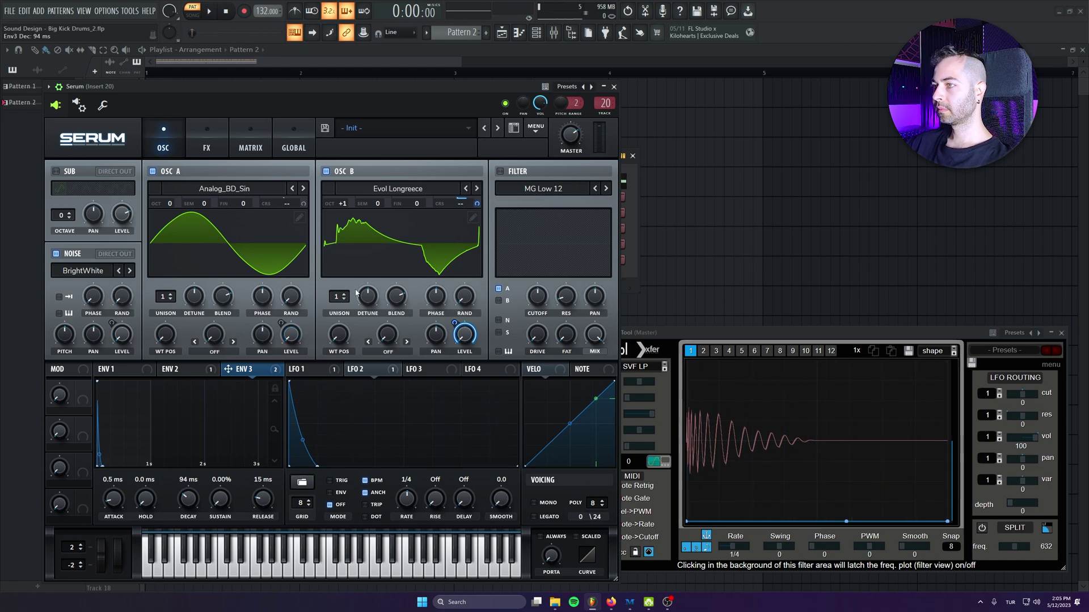
{"action": "key", "text": "ctrl+s"}
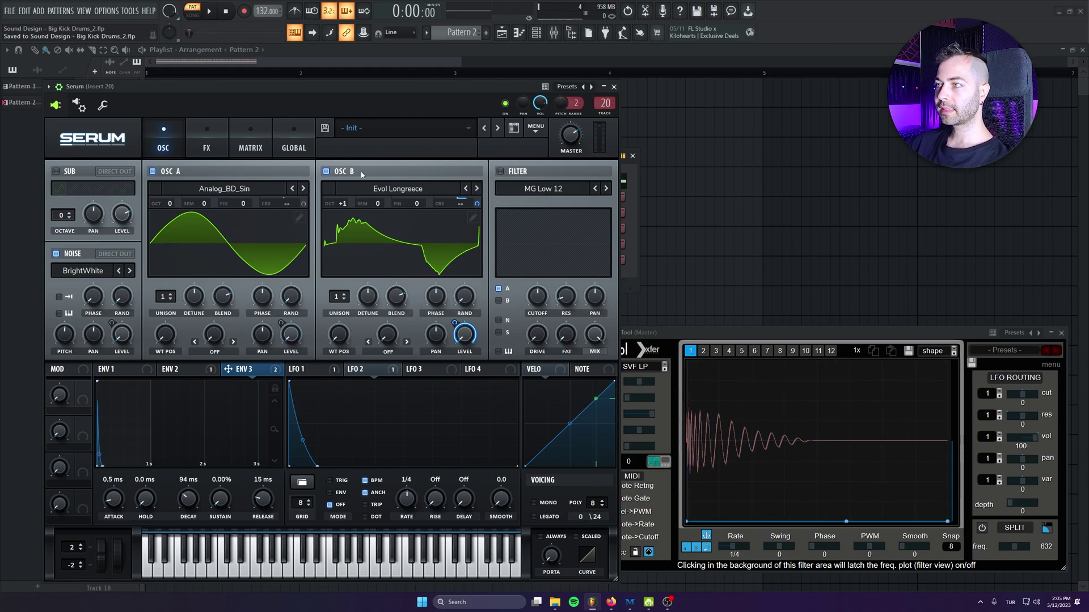
Load the analog wavetable PWM MG into oscillator B.
{"action": "left_click", "coordinate": [362, 191]}
{"action": "mouse_move", "coordinate": [397, 210]}
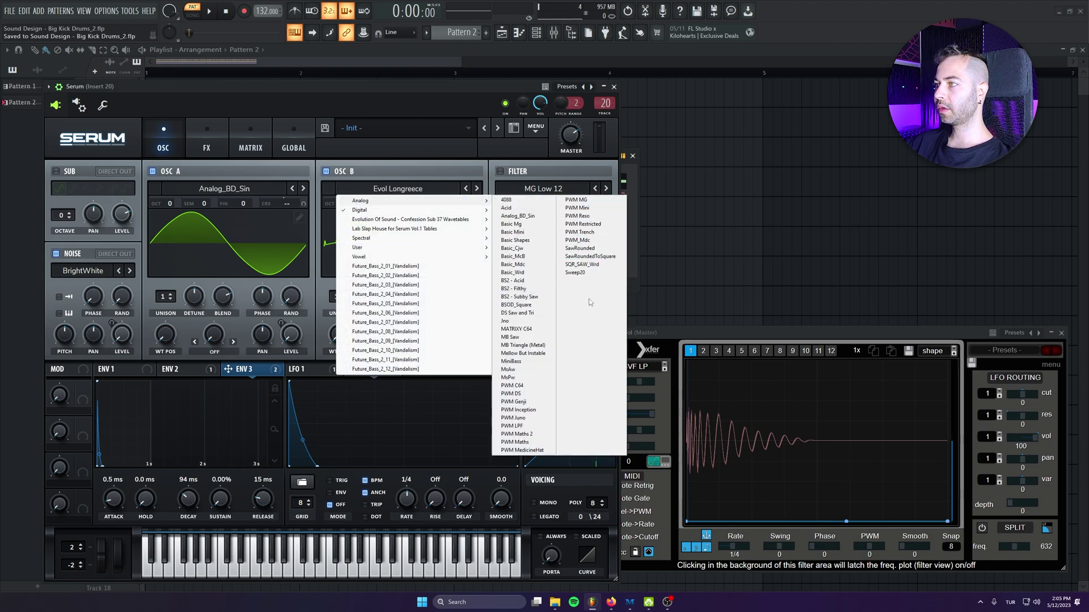
{"action": "left_click", "coordinate": [575, 200]}
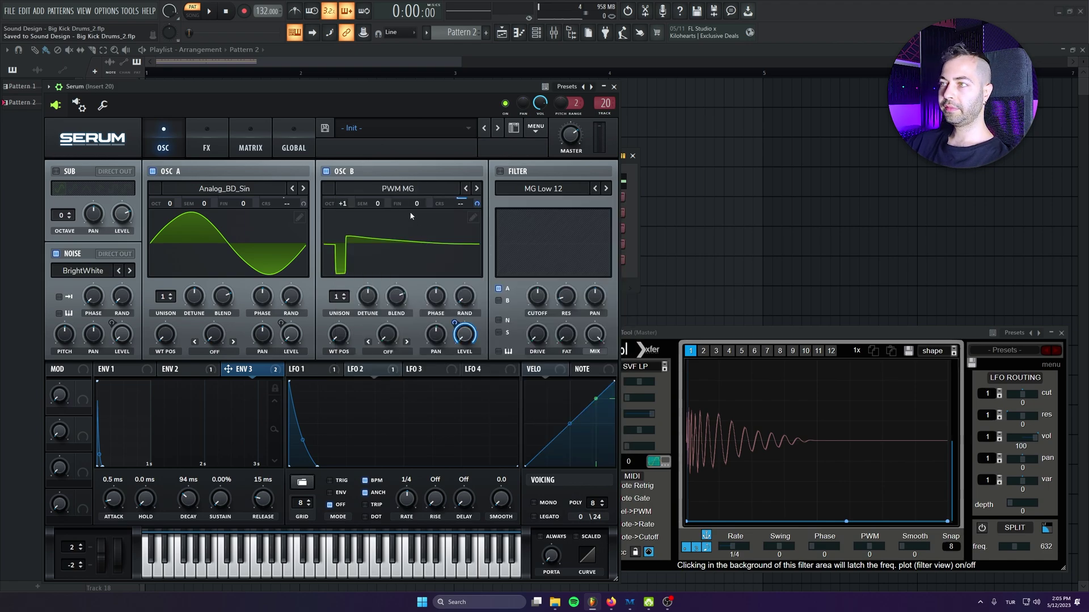
{"action": "left_click", "coordinate": [406, 189]}
{"action": "left_click", "coordinate": [427, 95]}
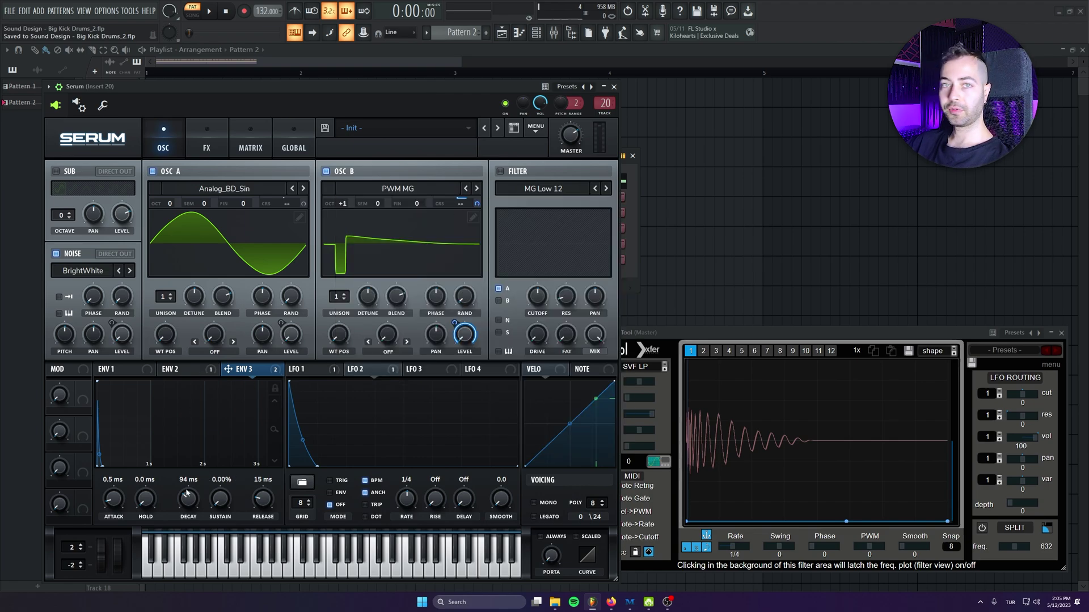
Set envelope 3's decay to 56 ms while auditioning the kick with the new wavetable.
{"action": "key", "text": "space"}
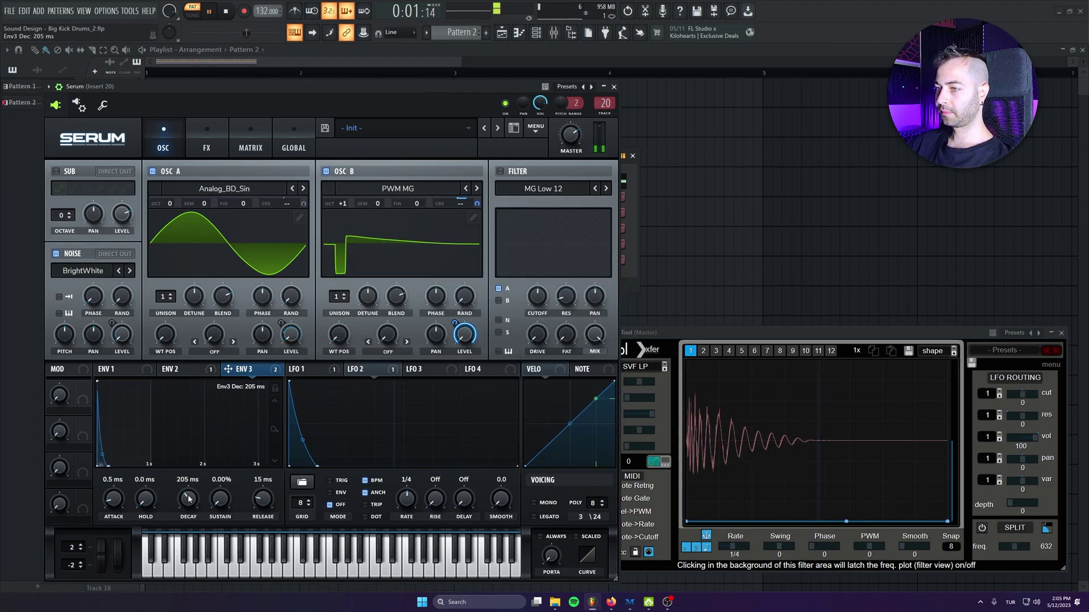
{"action": "left_click_drag", "start_coordinate": [188, 501], "coordinate": [190, 508]}
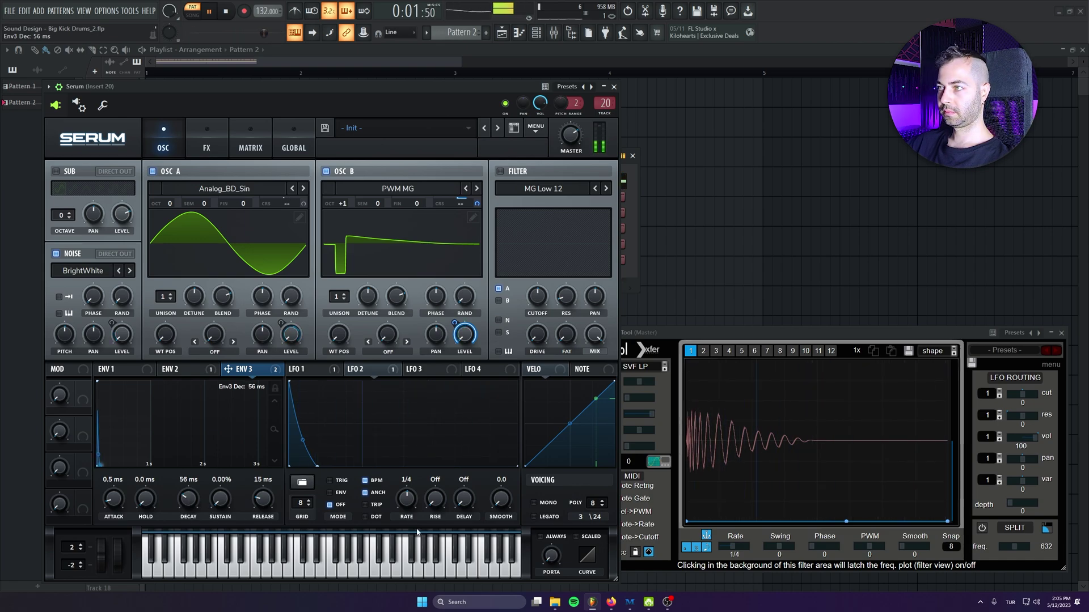
{"action": "key", "text": "space"}
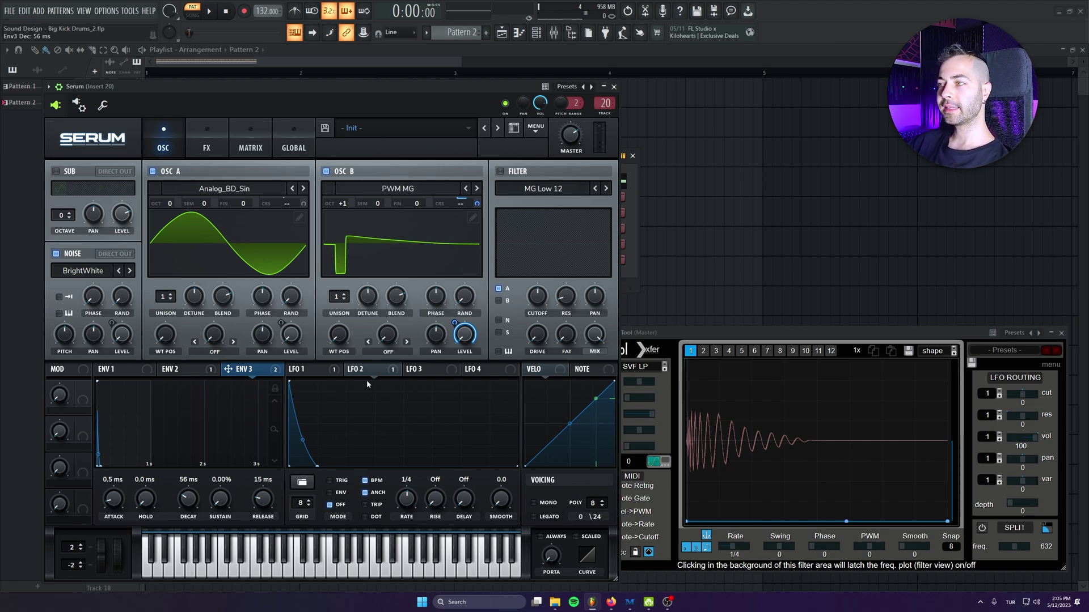
Save the project and reshape LFO 3 into a straight ramp falling from full level to zero.
{"action": "key", "text": "ctrl+s"}
{"action": "left_click", "coordinate": [421, 369]}
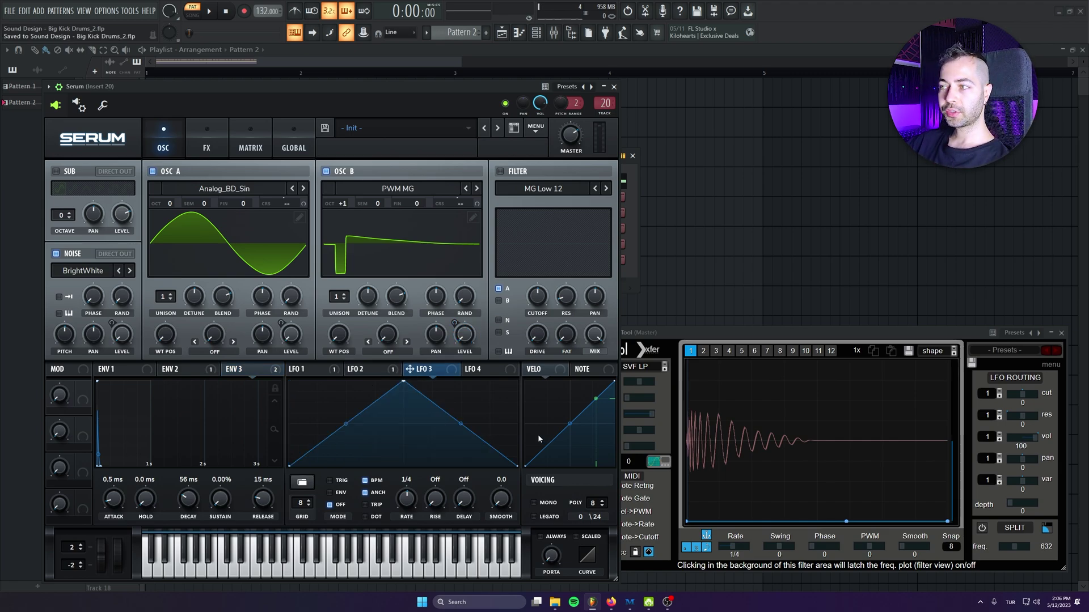
{"action": "left_click_drag", "start_coordinate": [400, 385], "coordinate": [289, 382]}
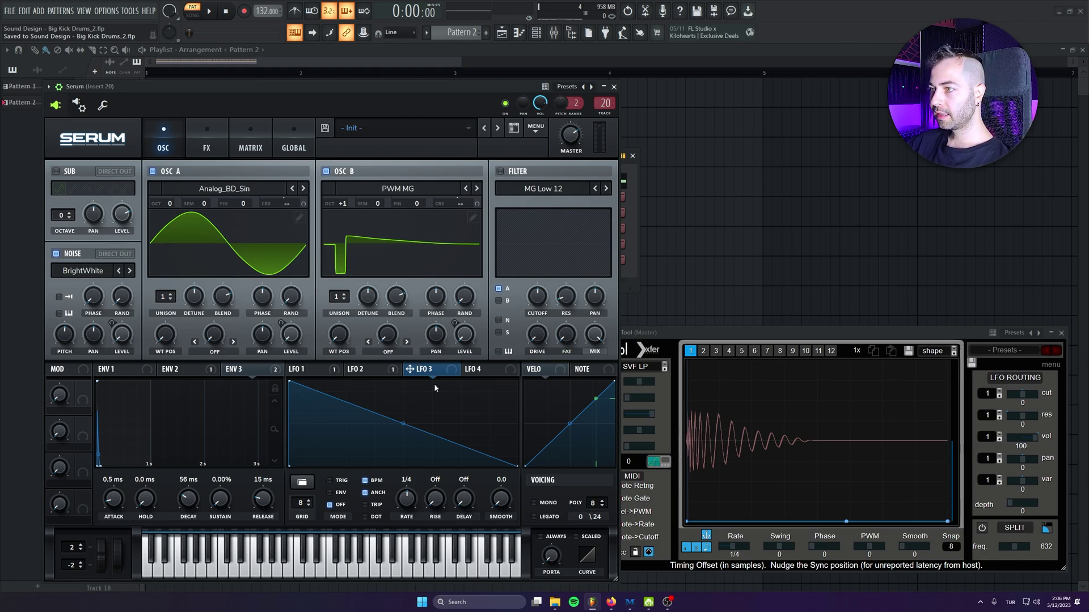
Modulate oscillator A's wavetable position with LFO 3 and audition the kick.
{"action": "left_click_drag", "start_coordinate": [166, 338], "coordinate": [165, 338]}
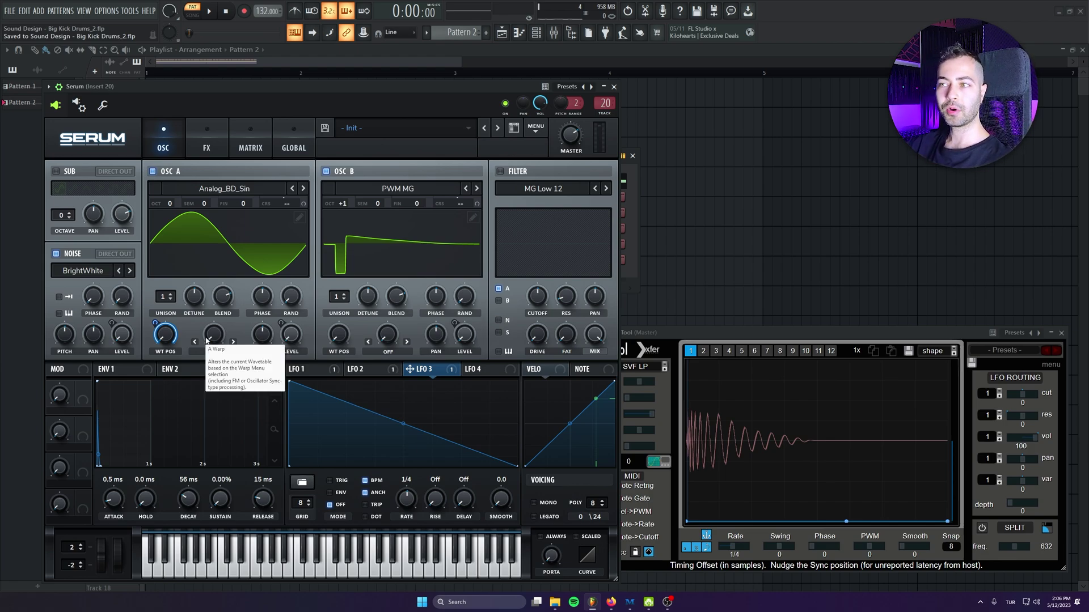
{"action": "key", "text": "space"}
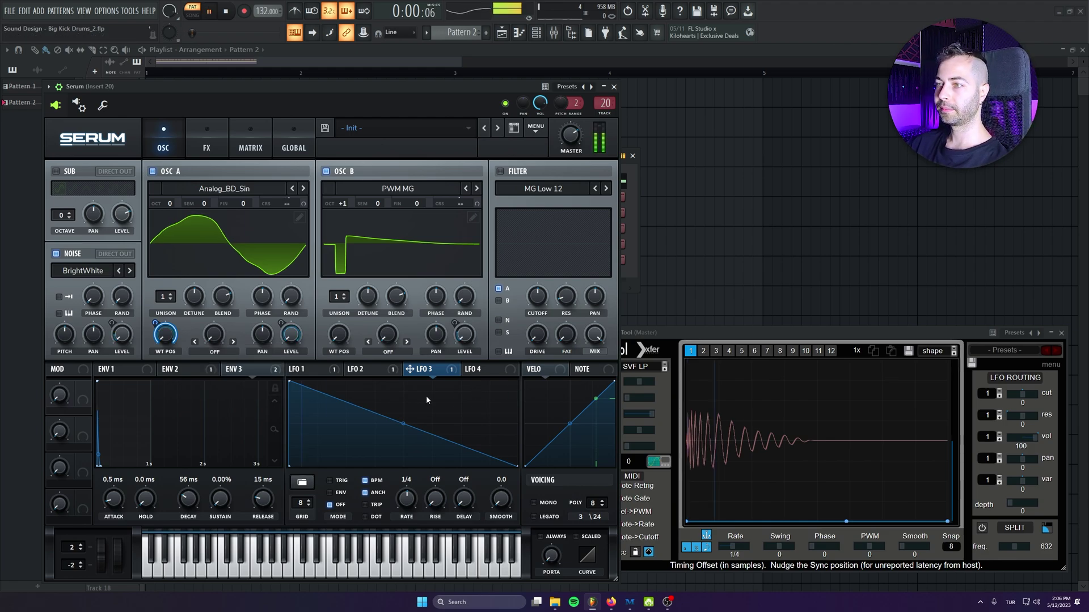
{"action": "key", "text": "space"}
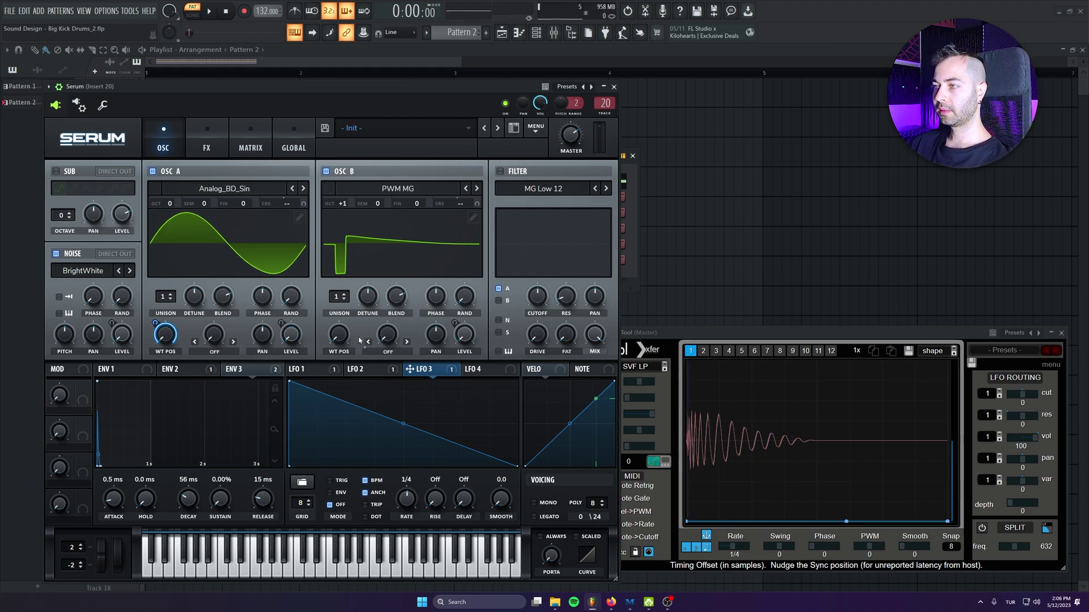
Modulate oscillator B's wavetable position with LFO 3, adjusting the modulation amount and oscillator B's phase during playback.
{"action": "left_click_drag", "start_coordinate": [410, 369], "coordinate": [338, 335]}
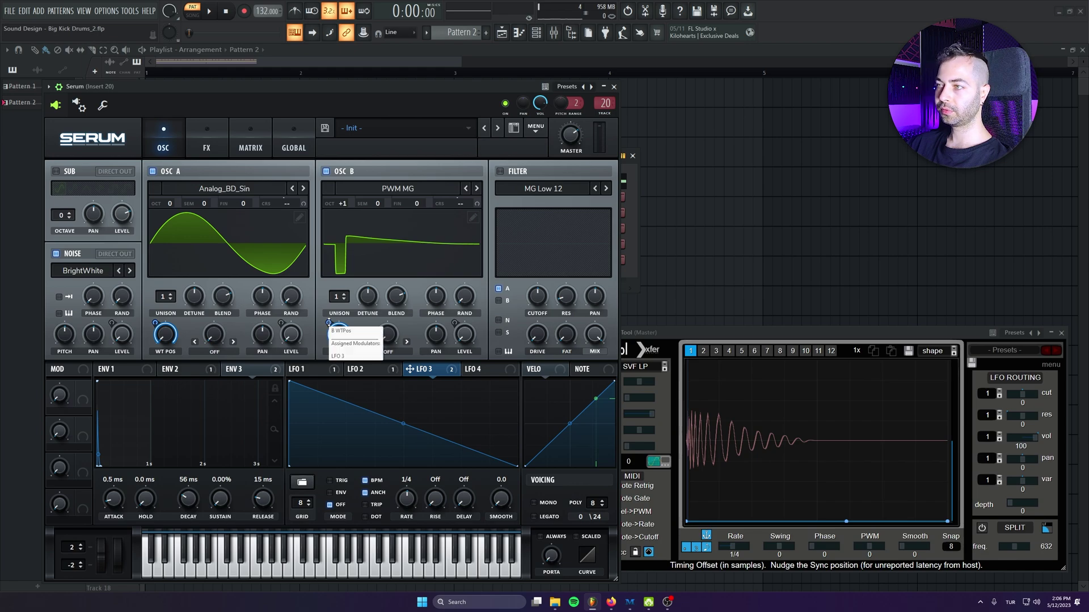
{"action": "key", "text": "space"}
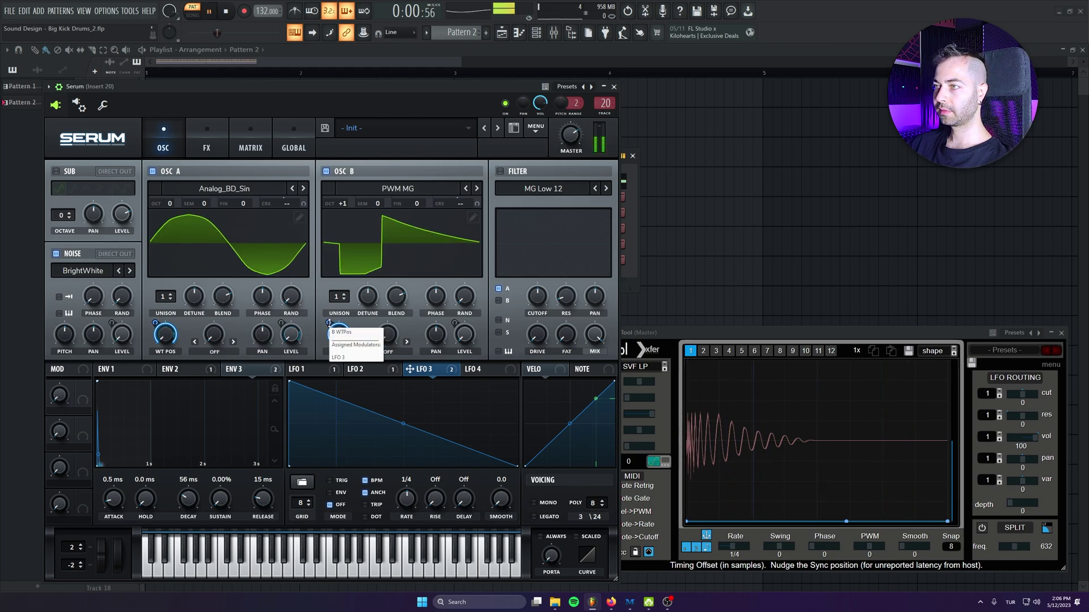
{"action": "mouse_move", "coordinate": [328, 324]}
{"action": "left_mouse_down"}
{"action": "mouse_move", "coordinate": [342, 391]}
{"action": "mouse_move", "coordinate": [340, 323]}
{"action": "left_mouse_up"}
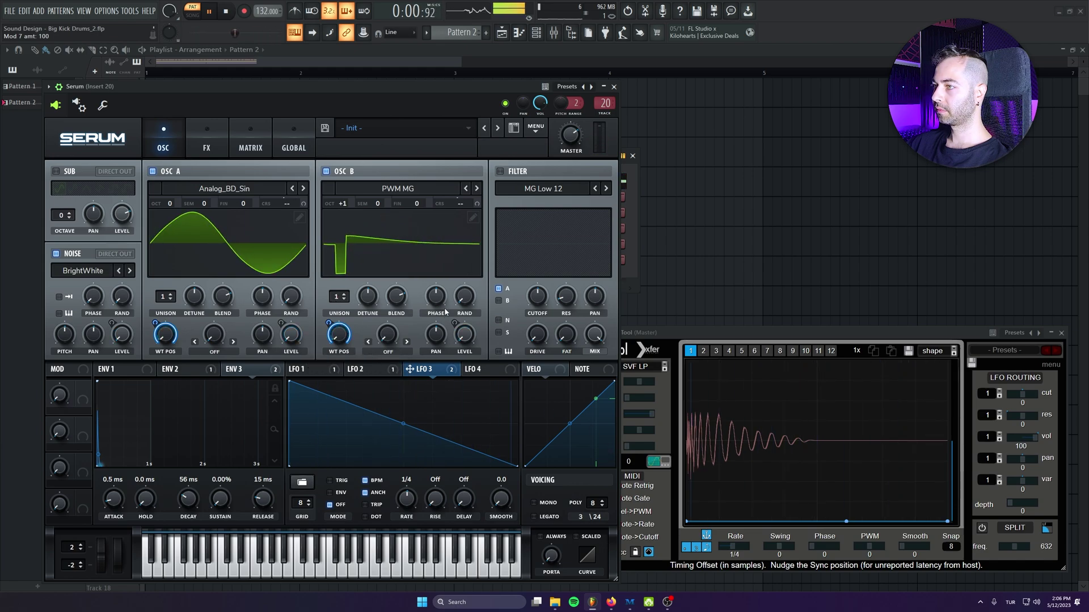
{"action": "mouse_move", "coordinate": [438, 297]}
{"action": "left_mouse_down"}
{"action": "mouse_move", "coordinate": [435, 337]}
{"action": "mouse_move", "coordinate": [433, 299]}
{"action": "left_mouse_up"}
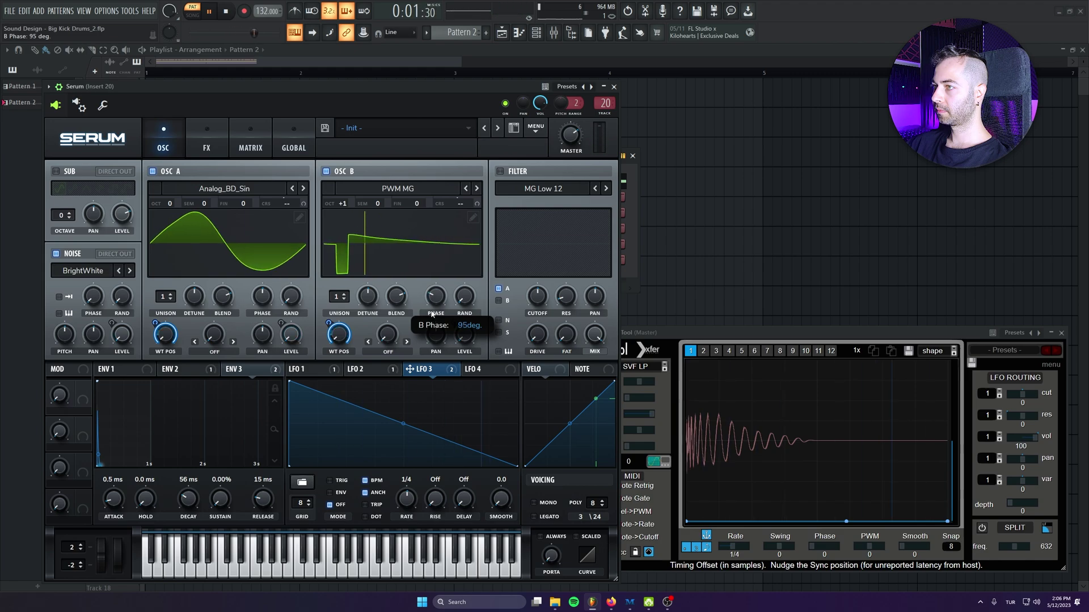
{"action": "left_click_drag", "start_coordinate": [329, 323], "coordinate": [342, 363]}
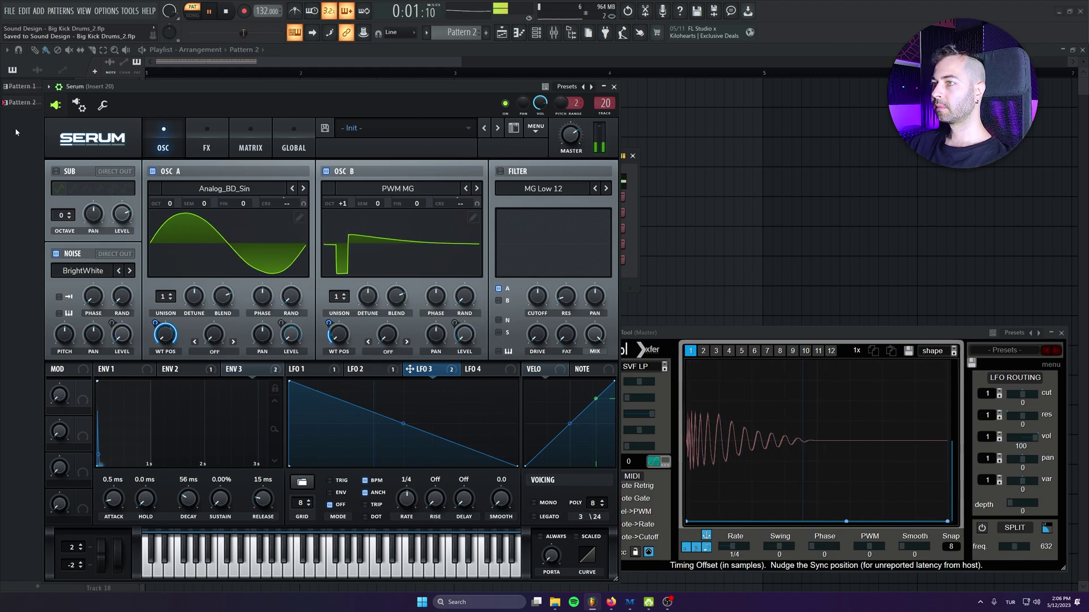
{"action": "key", "text": "space"}
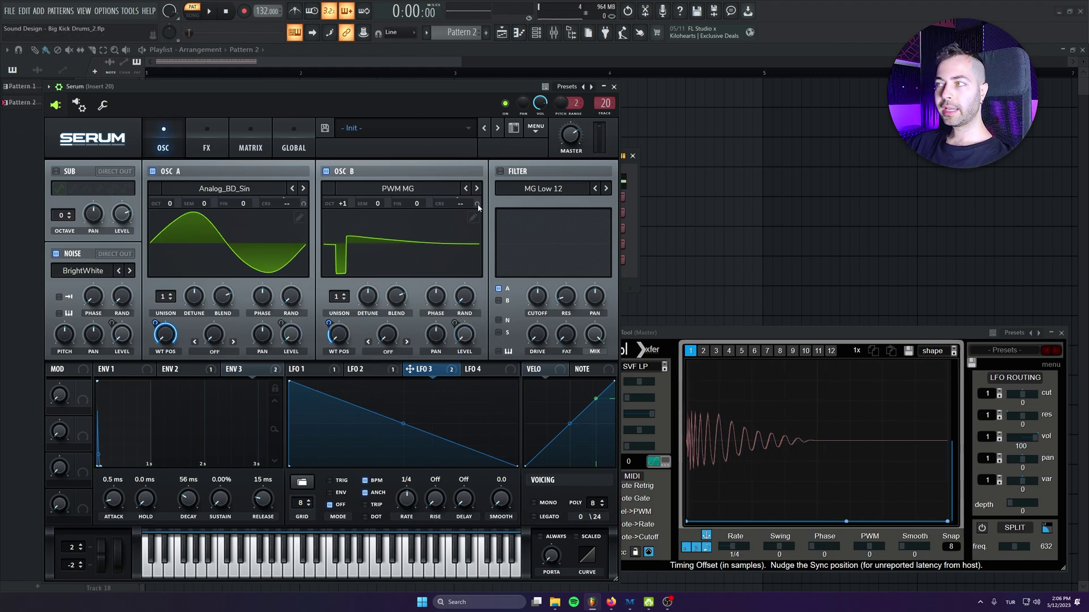
Enable the filter on oscillator A and choose the MG Low 24 filter type.
{"action": "left_click", "coordinate": [499, 172]}
{"action": "left_click", "coordinate": [606, 189]}
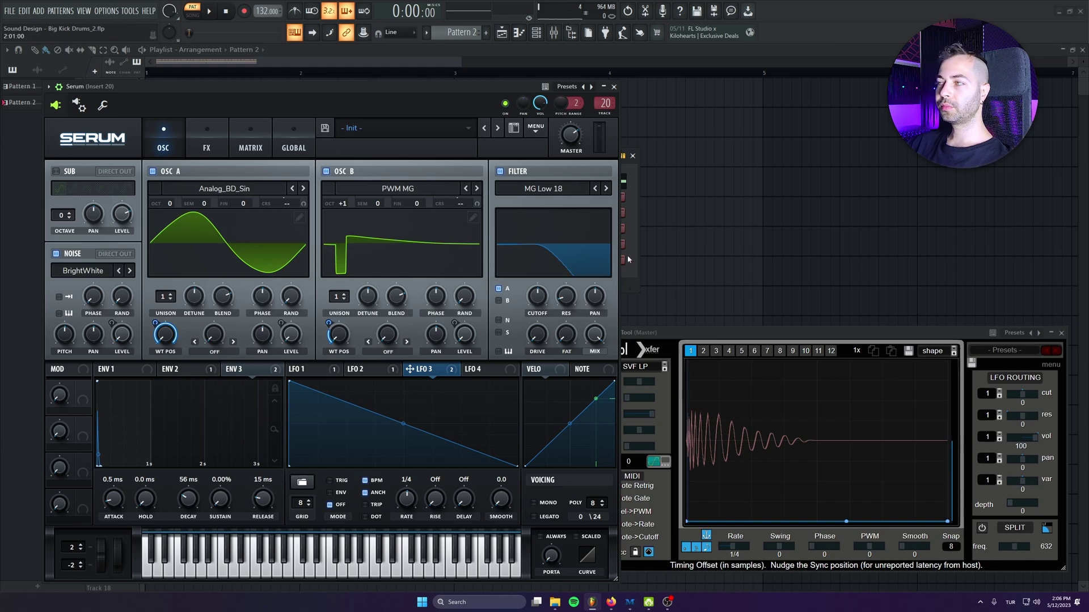
{"action": "left_click", "coordinate": [606, 189]}
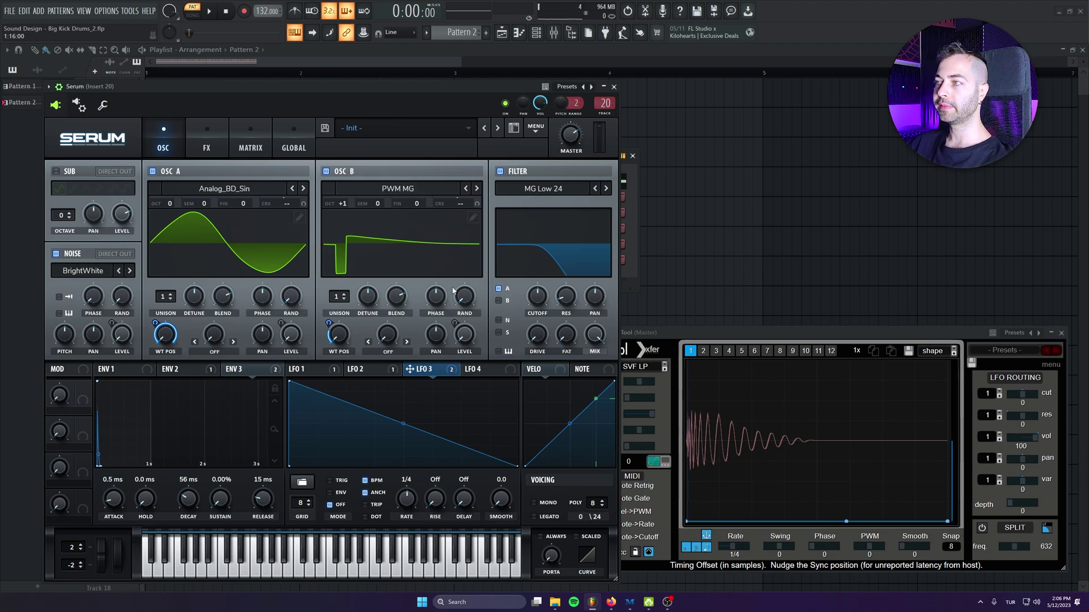
Set the filter cutoff to 244 Hz and raise the filter drive while auditioning, comparing the kick with the filter bypassed.
{"action": "key", "text": "space"}
{"action": "mouse_move", "coordinate": [536, 295]}
{"action": "left_mouse_down"}
{"action": "mouse_move", "coordinate": [540, 341]}
{"action": "mouse_move", "coordinate": [539, 282]}
{"action": "left_mouse_up"}
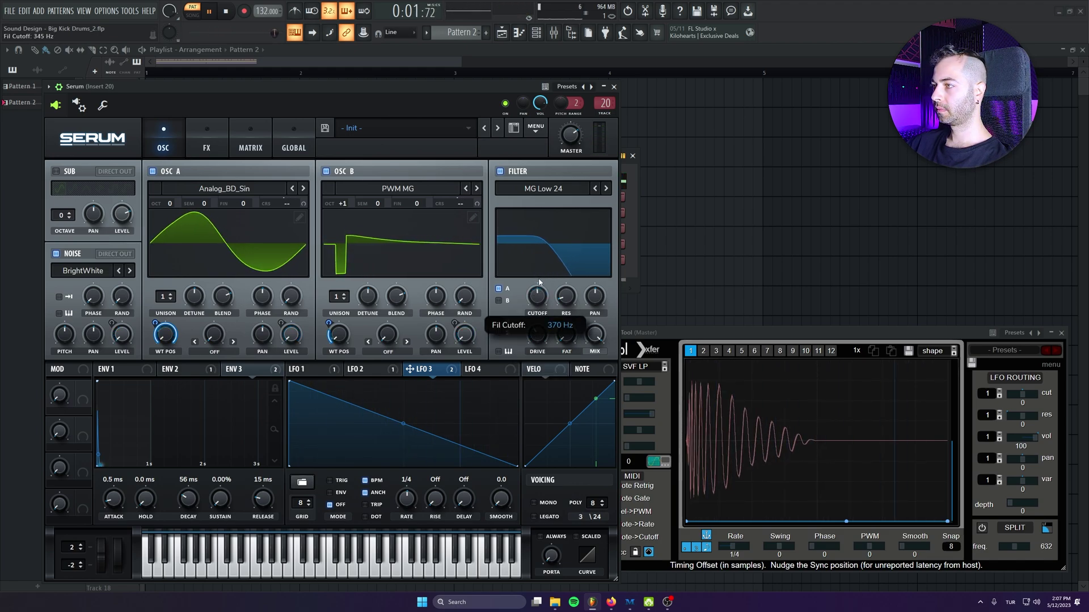
{"action": "left_click_drag", "start_coordinate": [539, 338], "coordinate": [540, 318]}
{"action": "left_click_drag", "start_coordinate": [539, 292], "coordinate": [543, 329]}
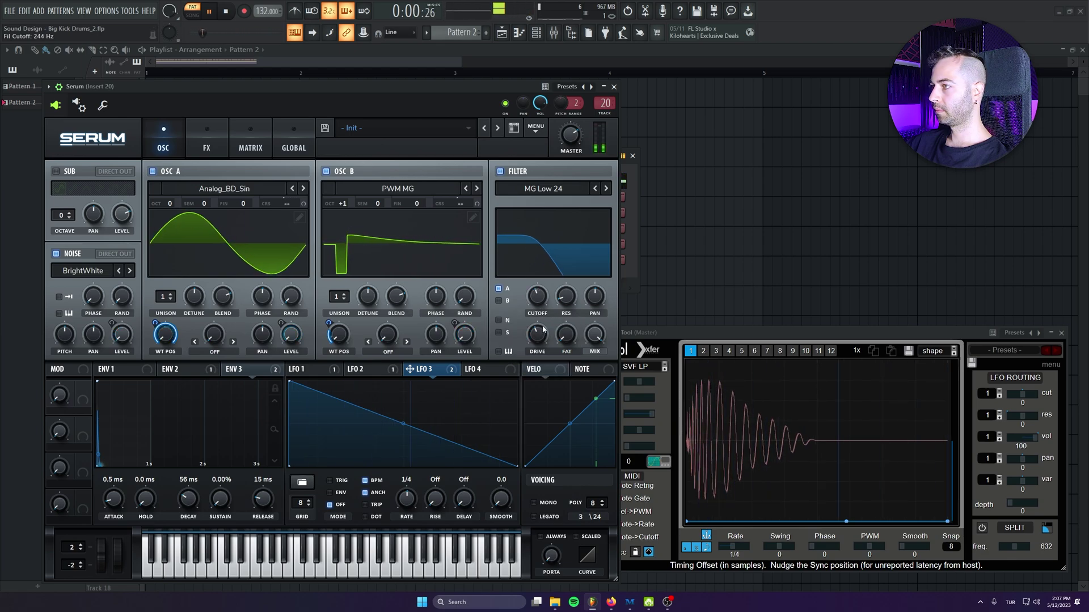
{"action": "left_click", "coordinate": [517, 173]}
{"action": "left_click", "coordinate": [517, 173]}
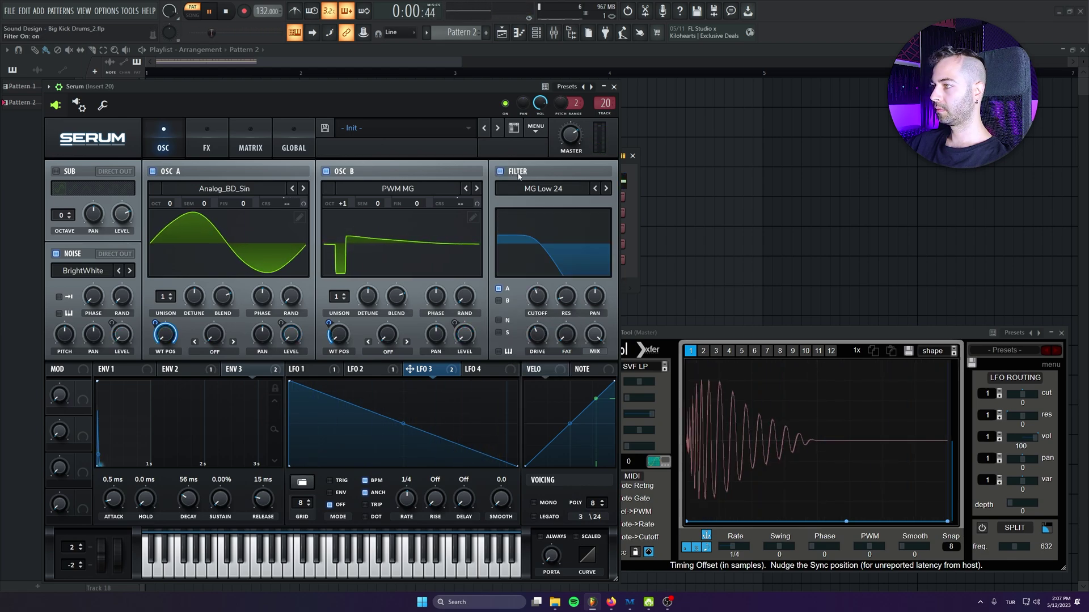
Set the filter drive to 29%, compare it against the bypassed sound and save the project.
{"action": "mouse_move", "coordinate": [545, 354]}
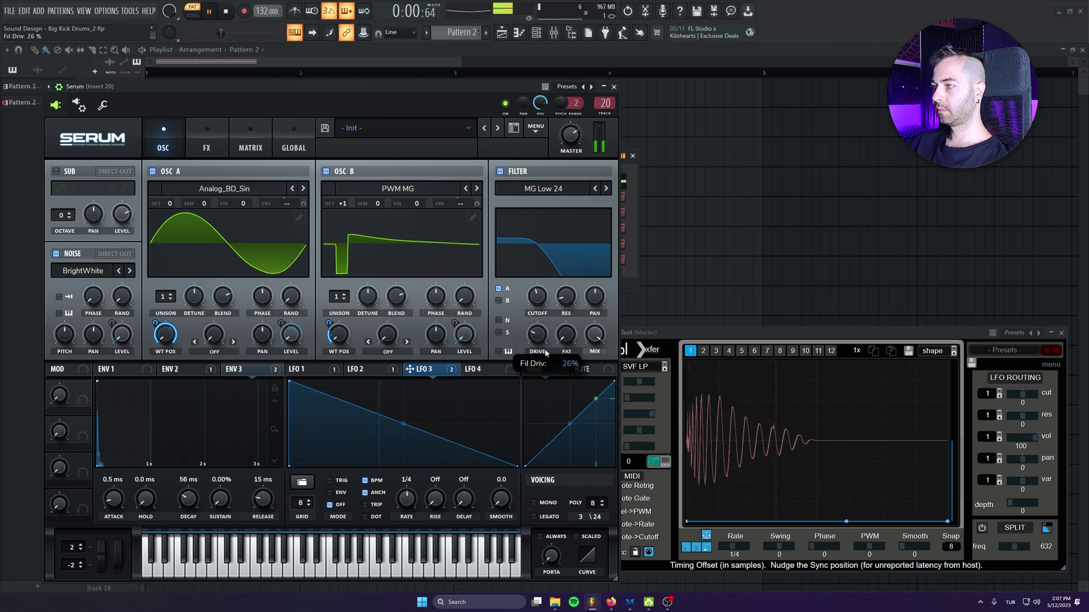
{"action": "left_click_drag", "start_coordinate": [546, 353], "coordinate": [546, 350]}
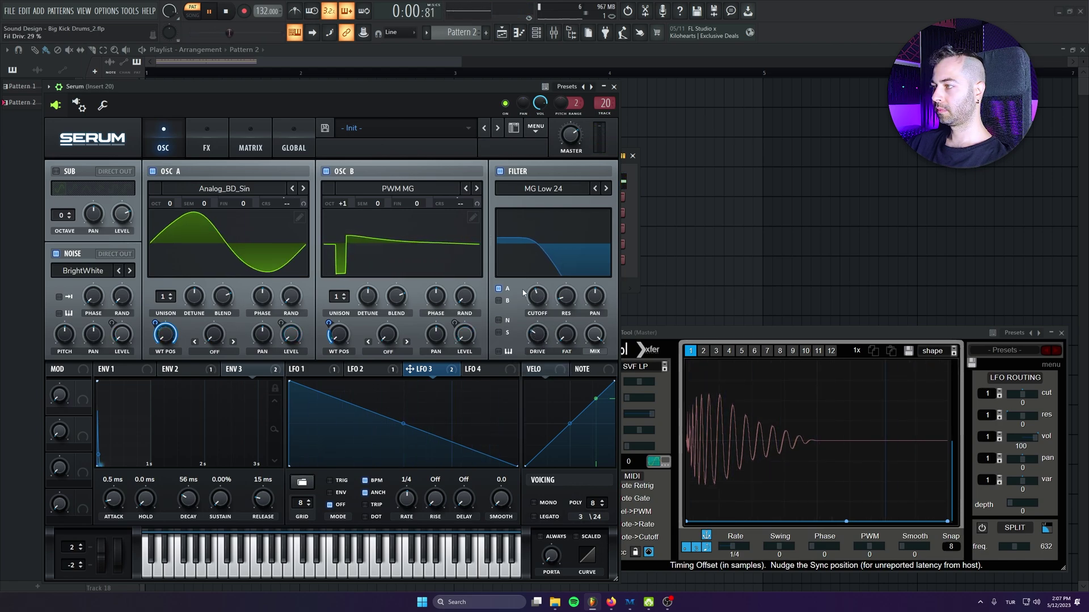
{"action": "left_click", "coordinate": [500, 172]}
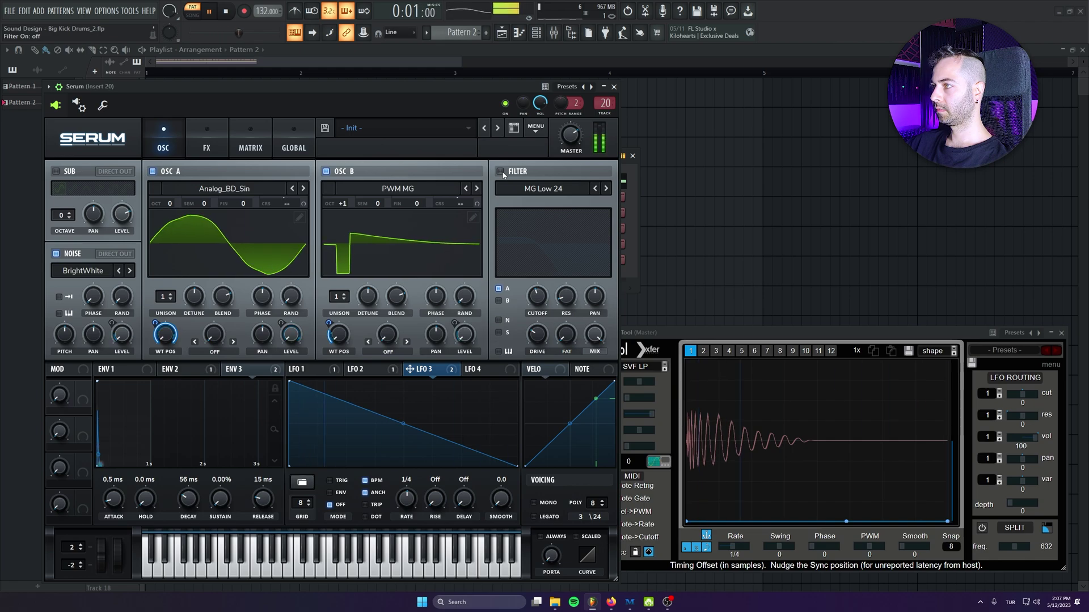
{"action": "left_click", "coordinate": [501, 172]}
{"action": "key", "text": "ctrl+s"}
{"action": "key", "text": "space"}
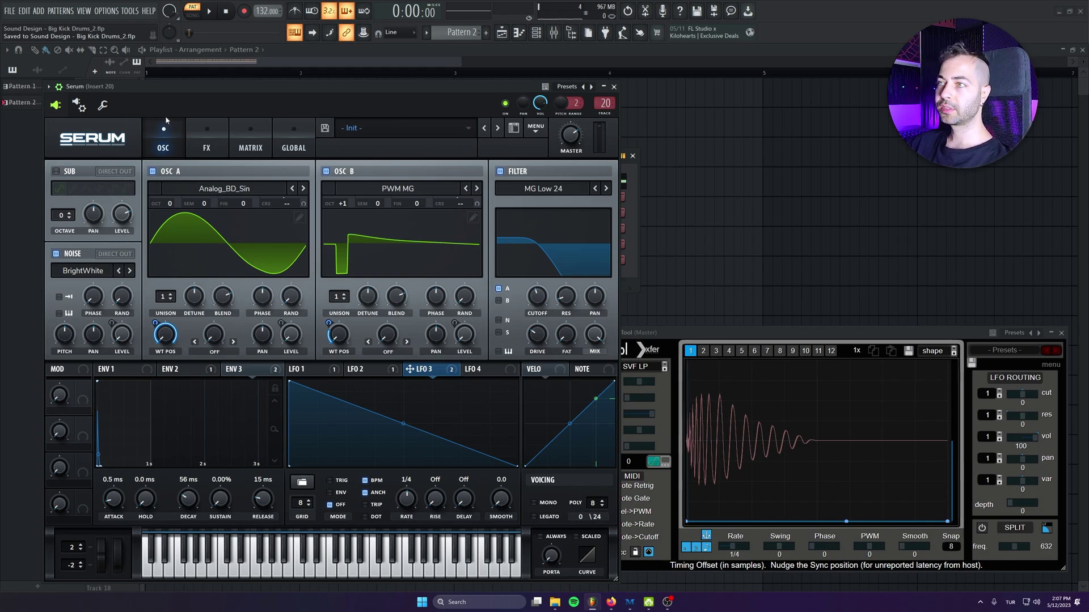
Enable the Distortion effect in Tube mode and set its drive to 72% while auditioning the kick.
{"action": "left_click", "coordinate": [208, 130]}
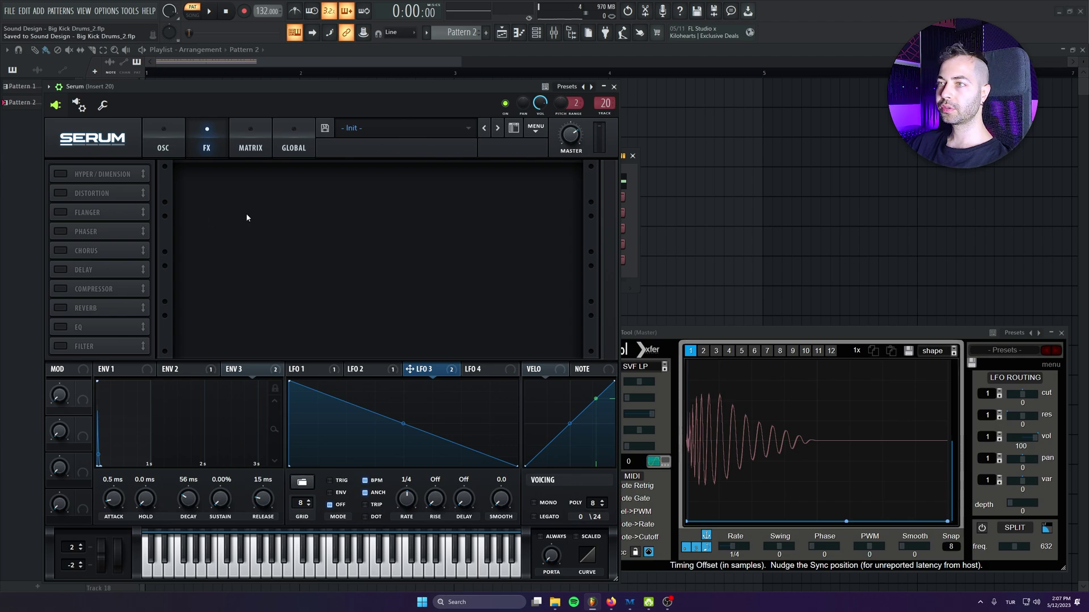
{"action": "left_click", "coordinate": [60, 193]}
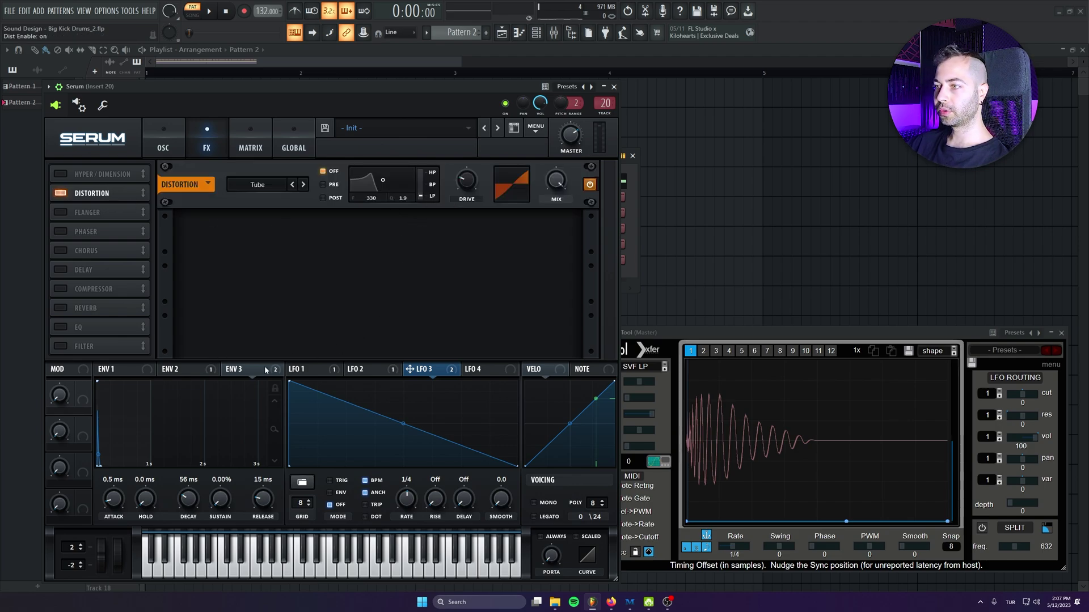
{"action": "key", "text": "space"}
{"action": "mouse_move", "coordinate": [466, 180]}
{"action": "left_mouse_down"}
{"action": "mouse_move", "coordinate": [463, 111]}
{"action": "mouse_move", "coordinate": [465, 185]}
{"action": "left_mouse_up"}
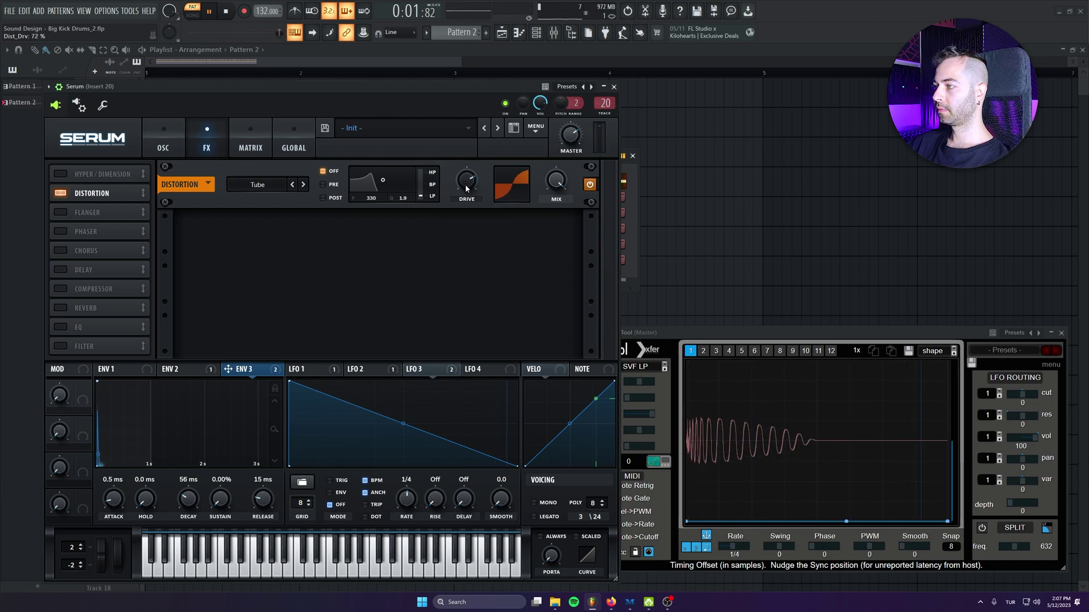
{"action": "key", "text": "space"}
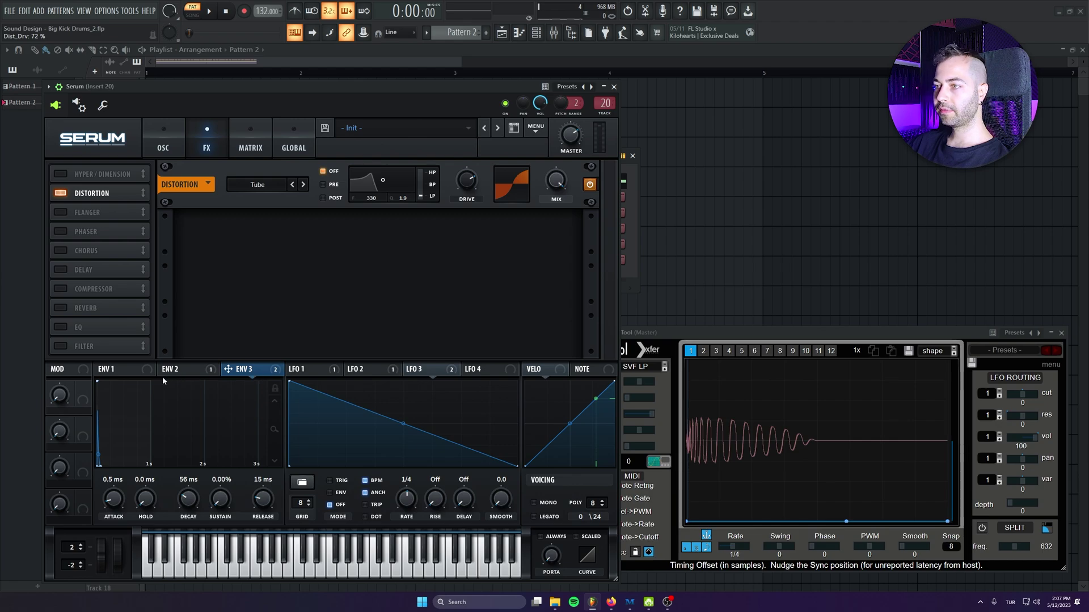
Lower the distortion drive to 33% and modulate it with LFO 2 at an amount of 43.
{"action": "left_click", "coordinate": [183, 376]}
{"action": "left_click", "coordinate": [265, 374]}
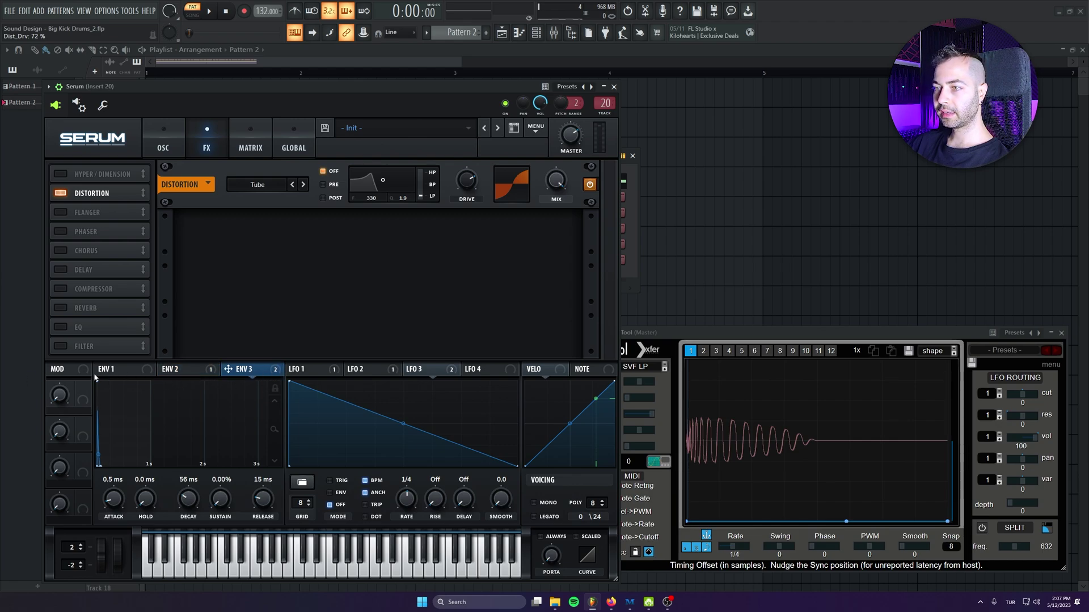
{"action": "left_click", "coordinate": [306, 371]}
{"action": "left_click", "coordinate": [365, 369]}
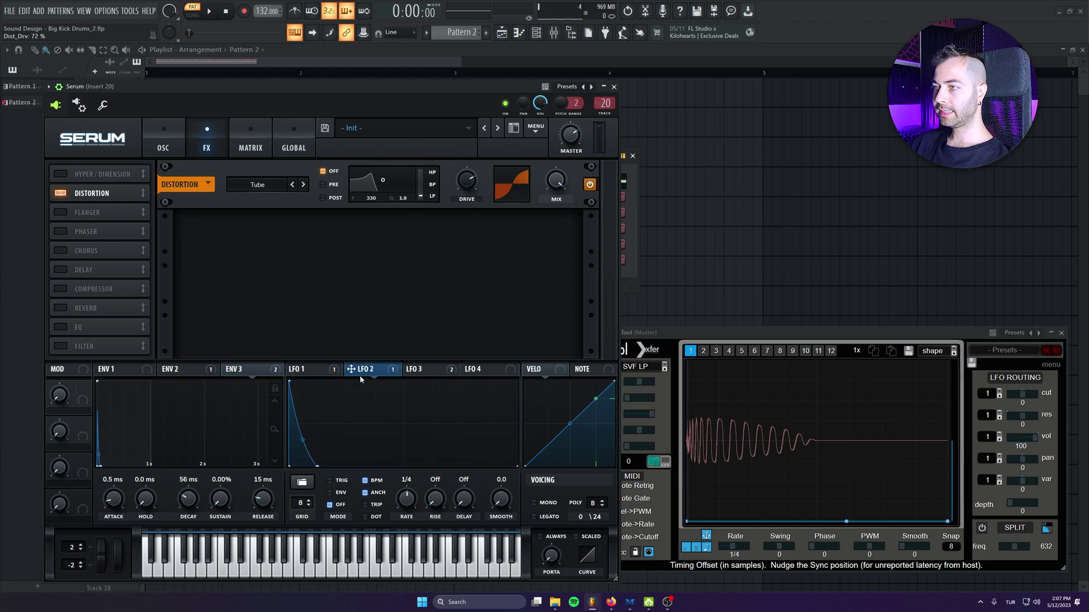
{"action": "left_click_drag", "start_coordinate": [469, 188], "coordinate": [466, 220]}
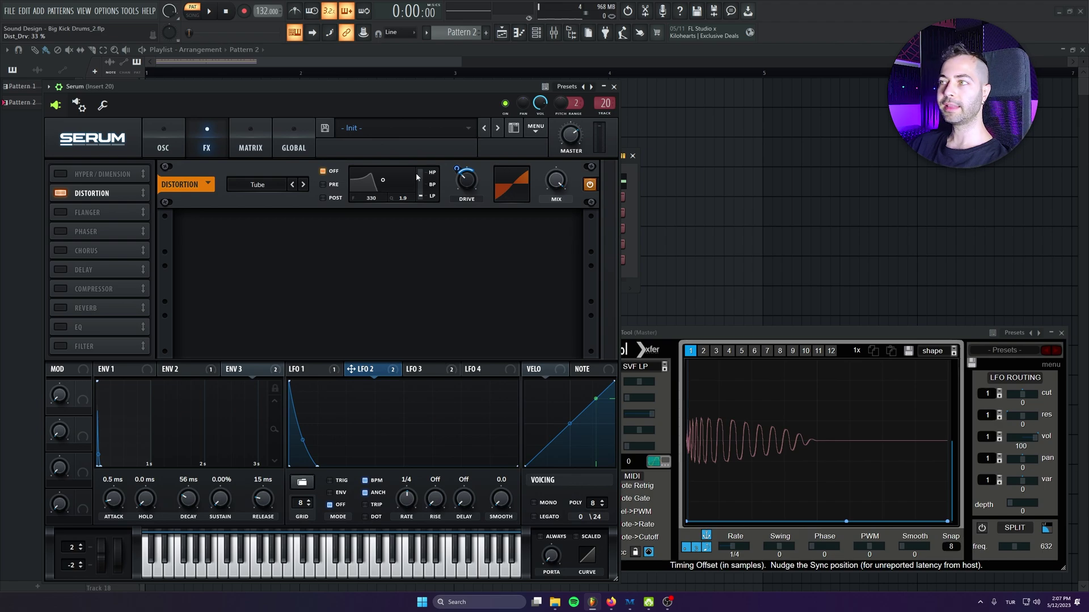
{"action": "key", "text": "space"}
{"action": "left_click_drag", "start_coordinate": [458, 173], "coordinate": [457, 158]}
{"action": "key", "text": "space"}
Change the distortion type to Asym, set its drive to 30% during playback and save the project.
{"action": "left_click", "coordinate": [257, 185]}
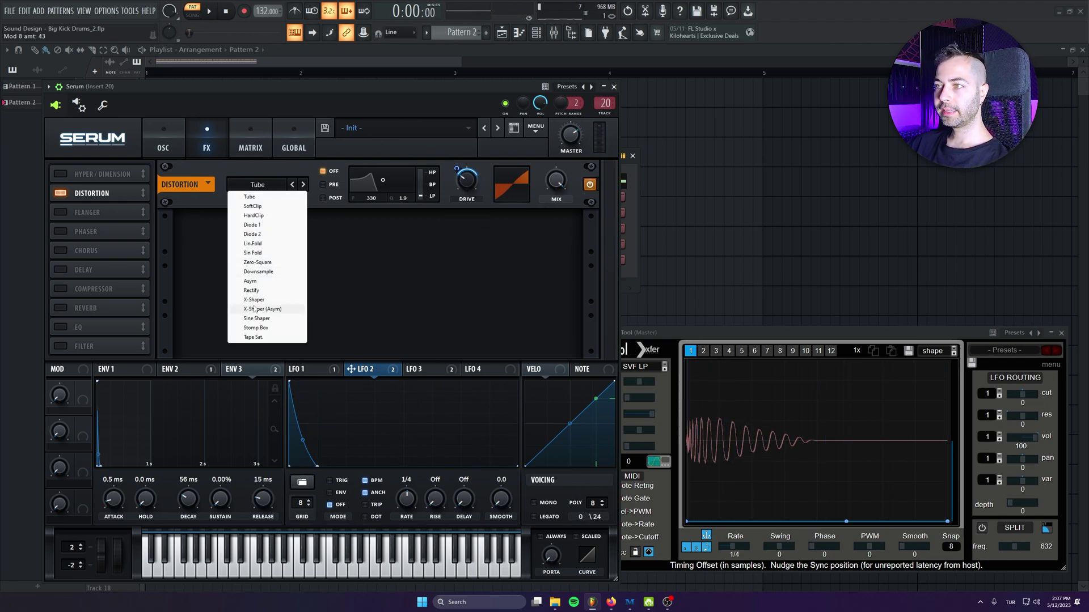
{"action": "left_click", "coordinate": [250, 281]}
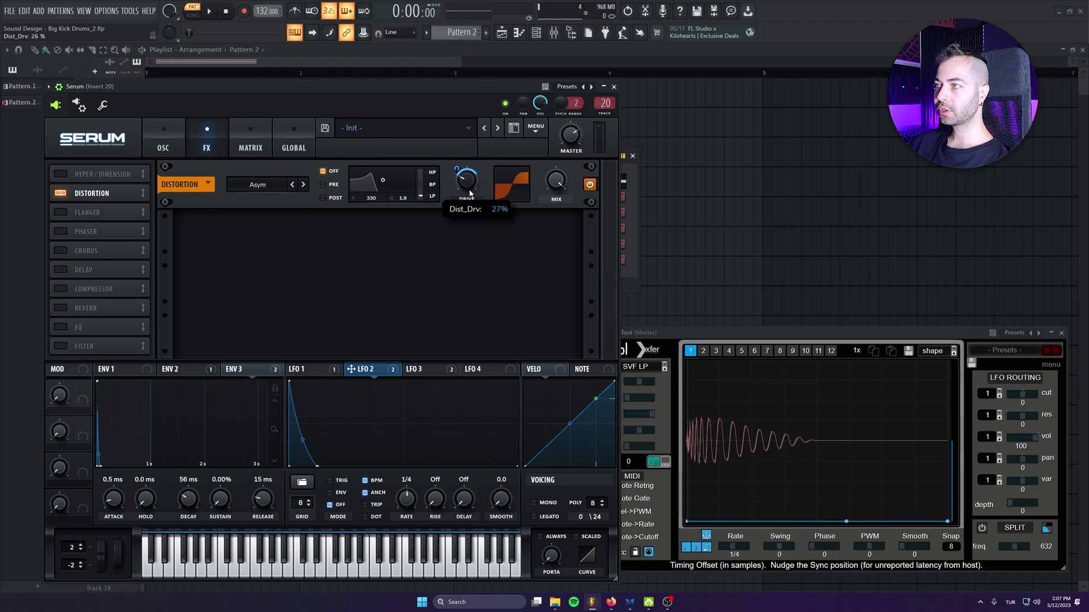
{"action": "key", "text": "space"}
{"action": "mouse_move", "coordinate": [467, 195]}
{"action": "left_mouse_down"}
{"action": "mouse_move", "coordinate": [456, 164]}
{"action": "mouse_move", "coordinate": [466, 198]}
{"action": "mouse_move", "coordinate": [456, 175]}
{"action": "mouse_move", "coordinate": [468, 176]}
{"action": "left_mouse_up"}
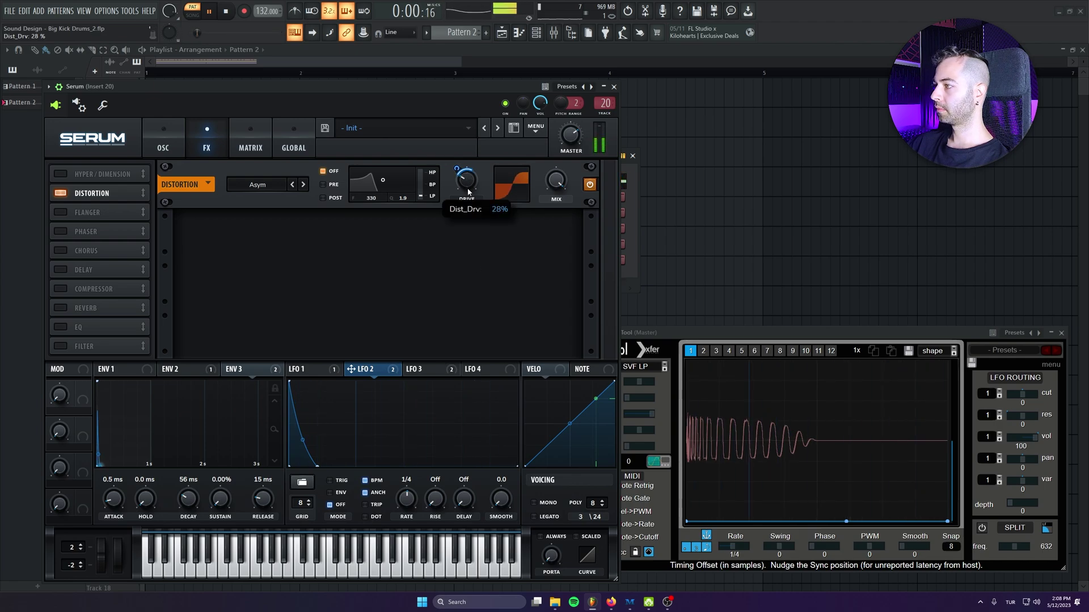
{"action": "scroll", "coordinate": [468, 177], "scroll_direction": "down", "scroll_amount": 4}
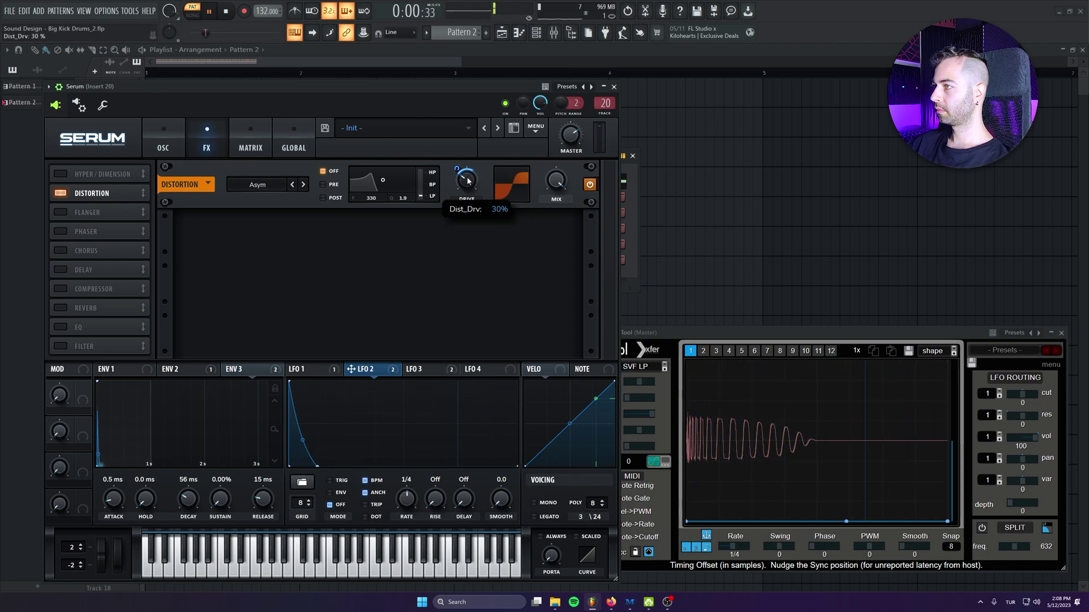
{"action": "key", "text": "ctrl+s"}
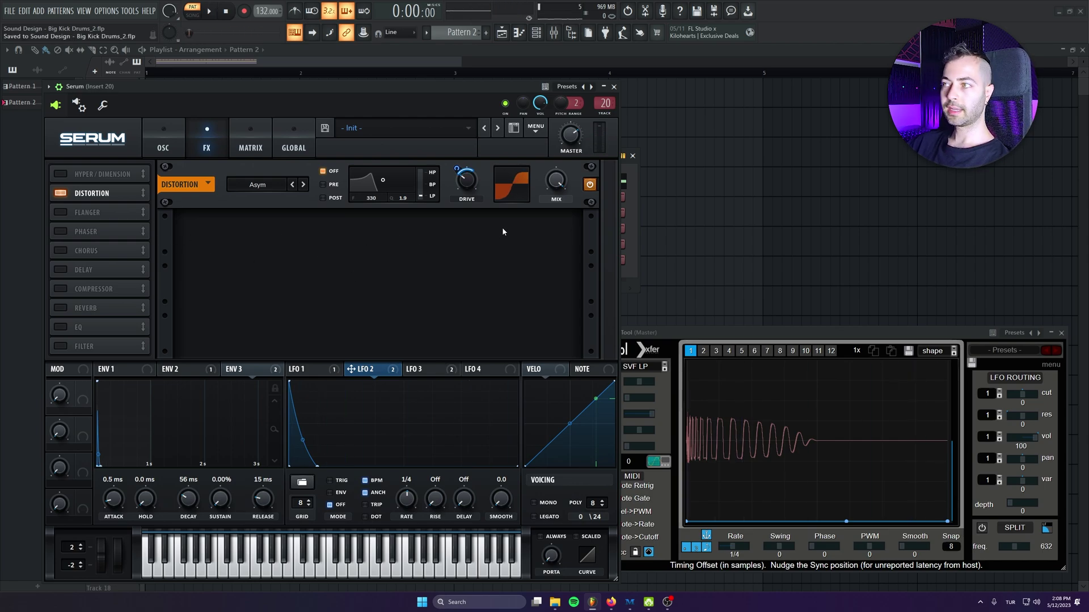
Enable the Filter effect, place it directly after Distortion and raise its cutoff to 8170 Hz while auditioning the kick.
{"action": "left_click", "coordinate": [60, 346]}
{"action": "left_click_drag", "start_coordinate": [102, 346], "coordinate": [151, 223]}
{"action": "mouse_move", "coordinate": [343, 237]}
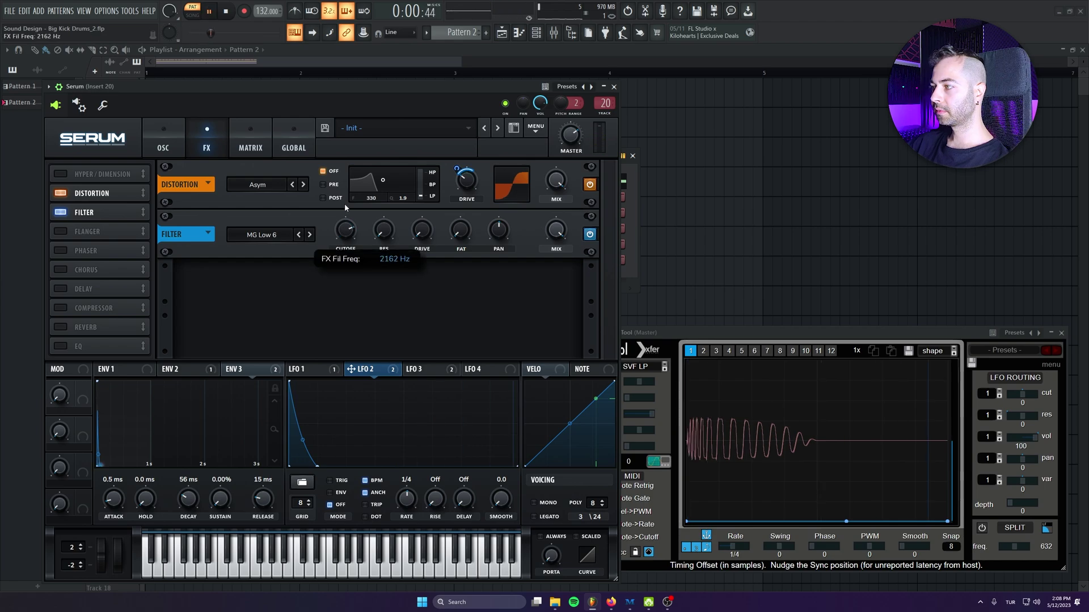
{"action": "key", "text": "space"}
{"action": "left_click_drag", "start_coordinate": [350, 239], "coordinate": [341, 186]}
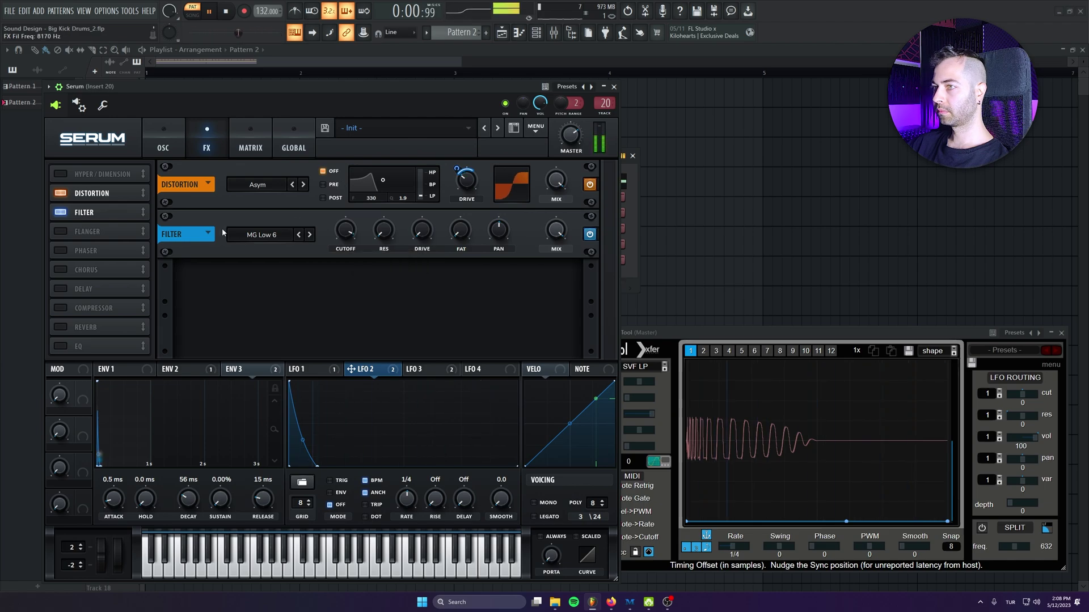
Compare the kick with the effects filter off and on, leave it enabled, stop playback and save the project.
{"action": "left_click", "coordinate": [57, 212]}
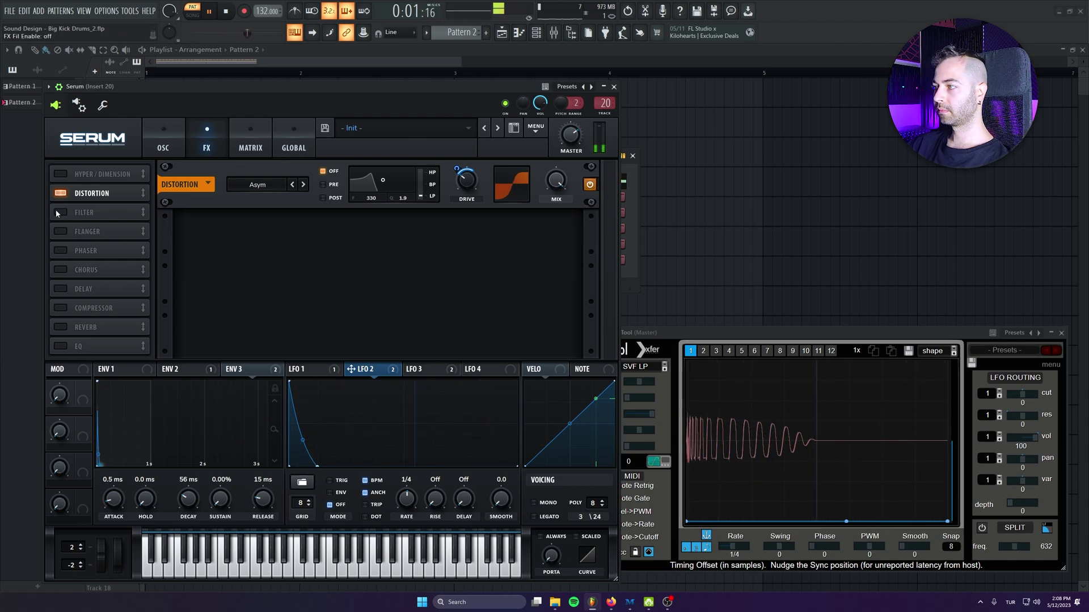
{"action": "left_click", "coordinate": [57, 213]}
{"action": "key", "text": "space"}
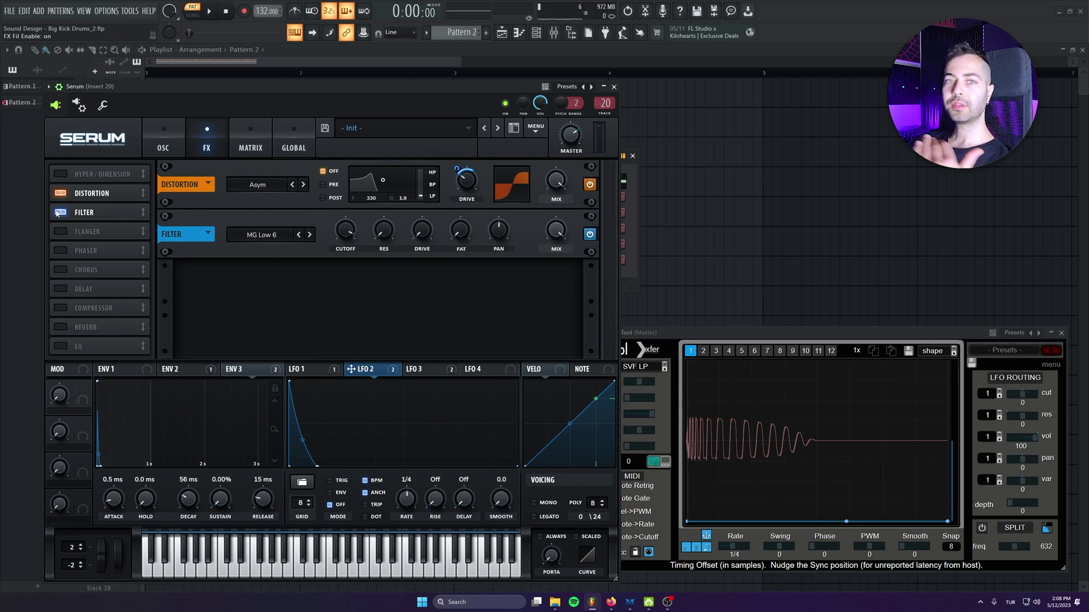
{"action": "key", "text": "ctrl+s"}
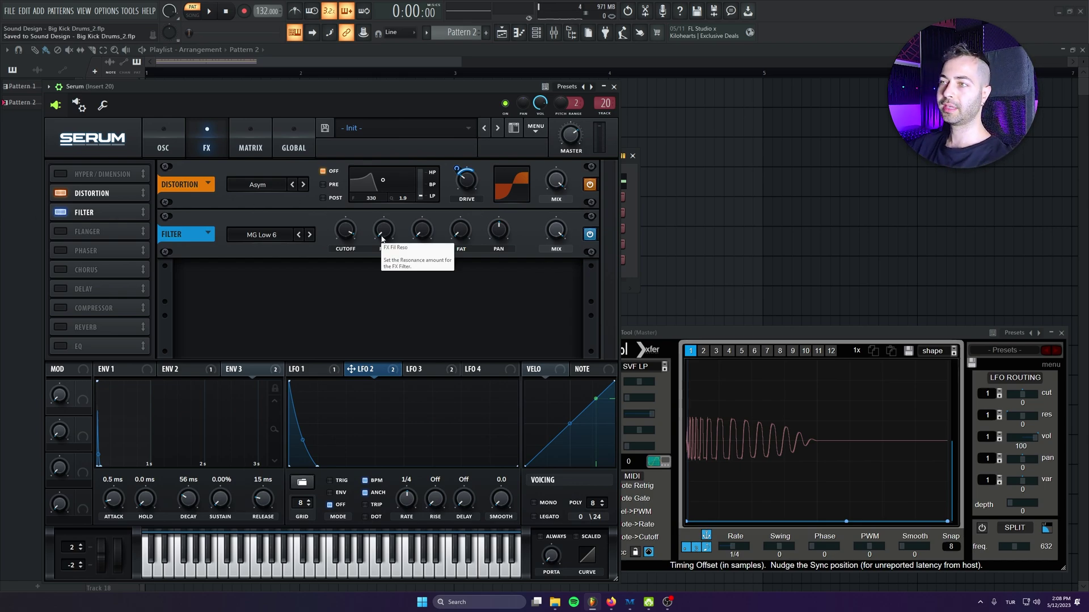
Close Serum, open the mixer at insert 20 and load the Bixenter Disperser preset in its first effect slot.
{"action": "left_click", "coordinate": [614, 87]}
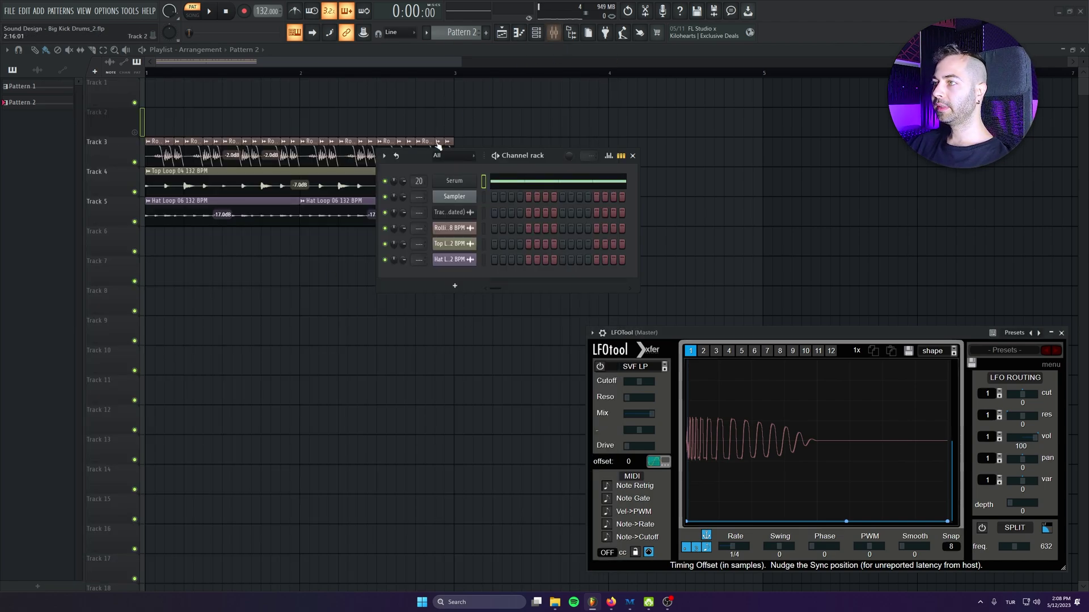
{"action": "double_click", "coordinate": [418, 181]}
{"action": "left_click_drag", "start_coordinate": [364, 380], "coordinate": [177, 307]}
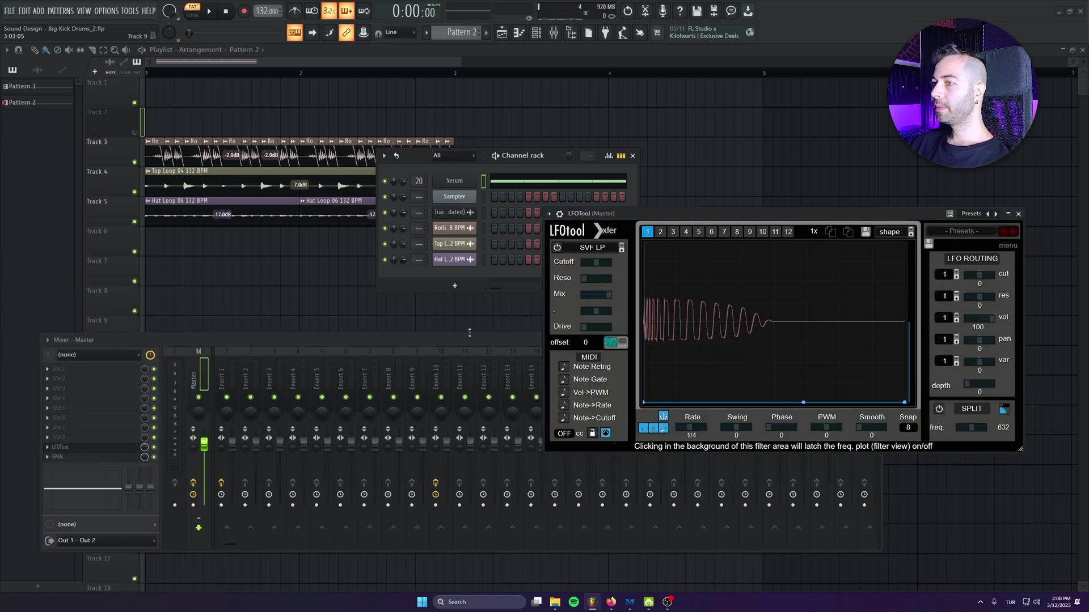
{"action": "left_click_drag", "start_coordinate": [416, 335], "coordinate": [424, 367]}
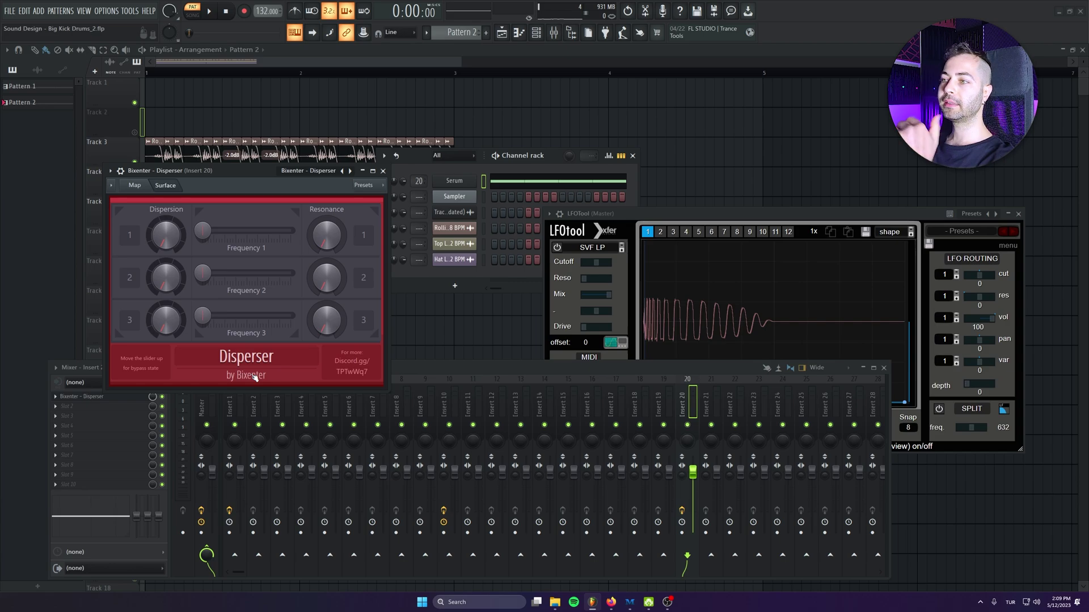
Examine the Disperser's internal routing map, return to its surface and place LFOTool's waveform display beside it.
{"action": "left_click", "coordinate": [146, 185]}
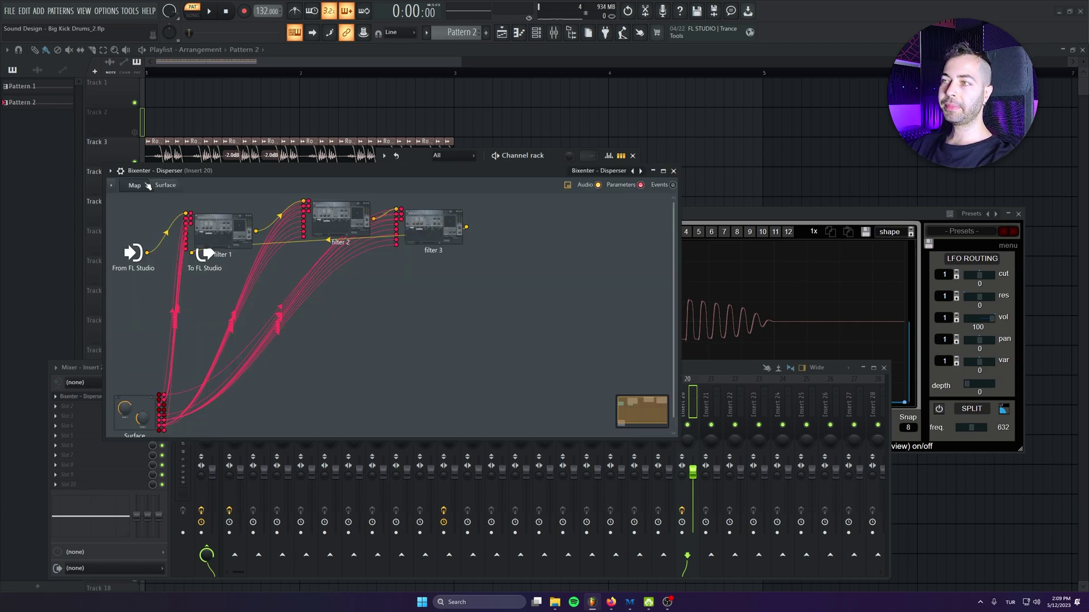
{"action": "left_click", "coordinate": [177, 185]}
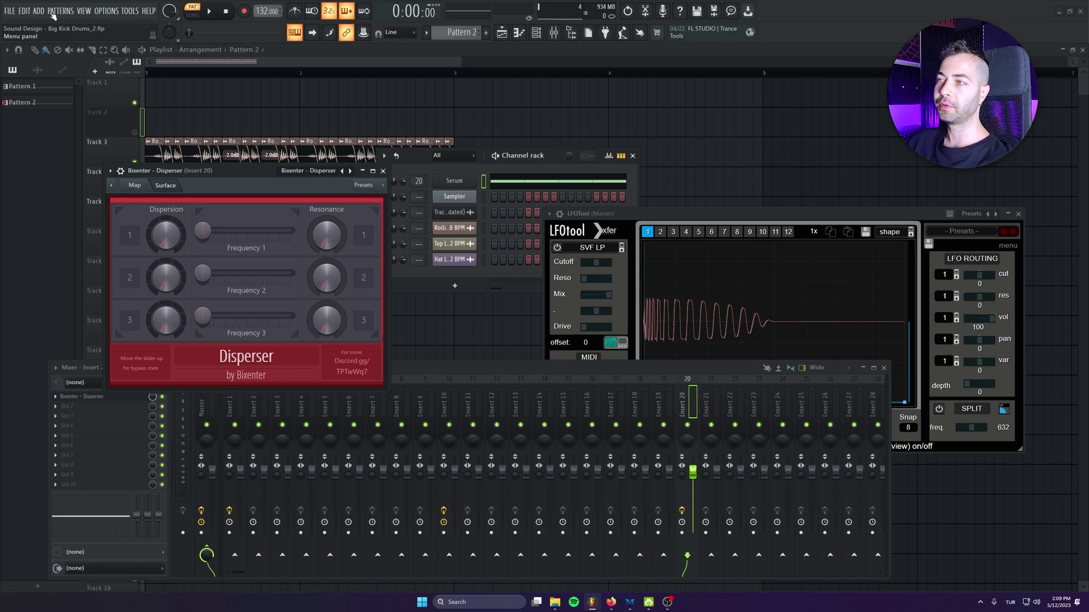
{"action": "left_click_drag", "start_coordinate": [668, 213], "coordinate": [606, 202]}
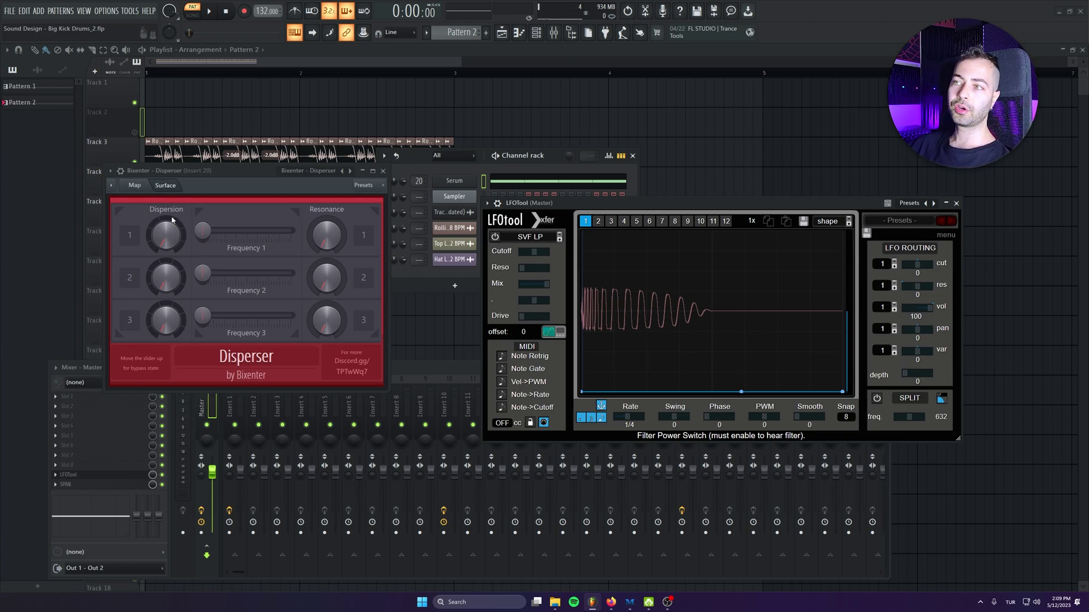
{"action": "left_click", "coordinate": [345, 253]}
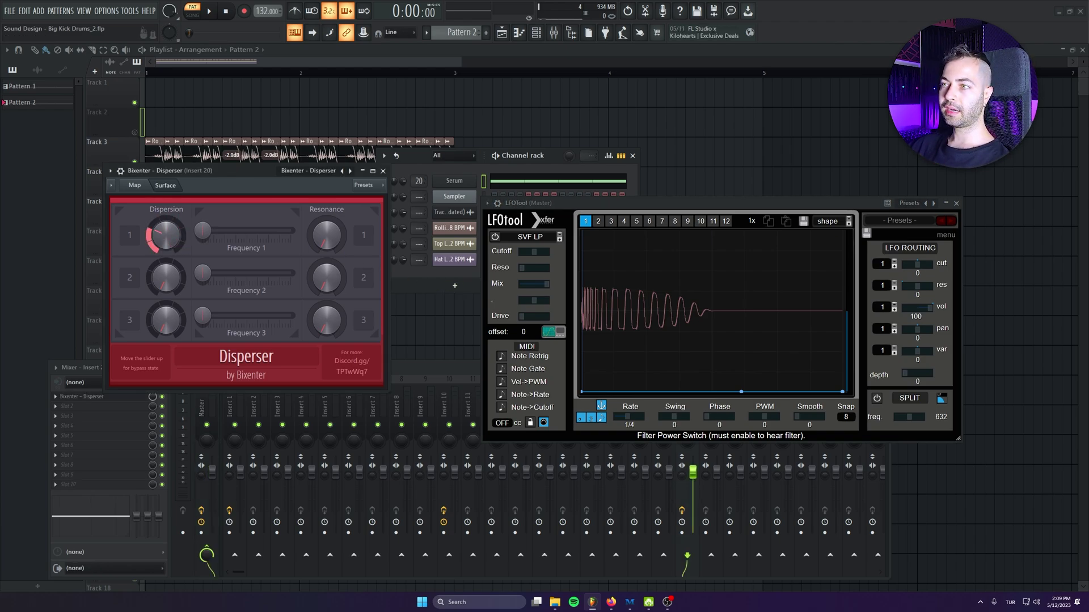
Reset Dispersion 1 to zero and raise the Frequency 2 and Frequency 3 sliders almost fully to bypass those bands.
{"action": "left_click_drag", "start_coordinate": [172, 239], "coordinate": [172, 296]}
{"action": "mouse_move", "coordinate": [203, 230]}
{"action": "left_mouse_down"}
{"action": "mouse_move", "coordinate": [246, 231]}
{"action": "mouse_move", "coordinate": [202, 231]}
{"action": "left_mouse_up"}
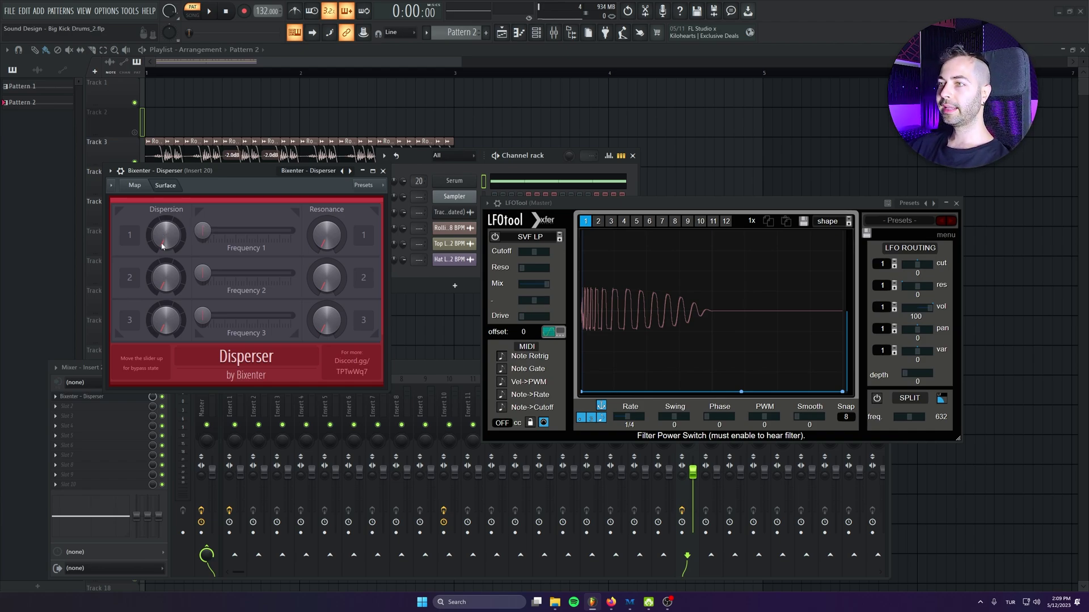
{"action": "mouse_move", "coordinate": [202, 231]}
{"action": "left_mouse_down"}
{"action": "mouse_move", "coordinate": [222, 231]}
{"action": "mouse_move", "coordinate": [202, 231]}
{"action": "left_mouse_up"}
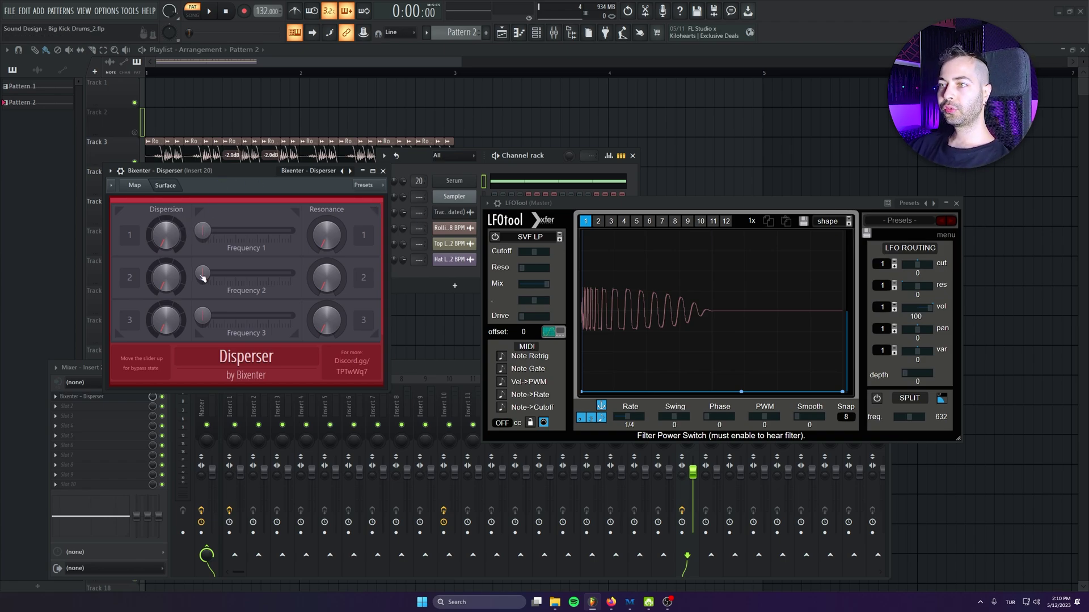
{"action": "left_click_drag", "start_coordinate": [202, 275], "coordinate": [291, 273]}
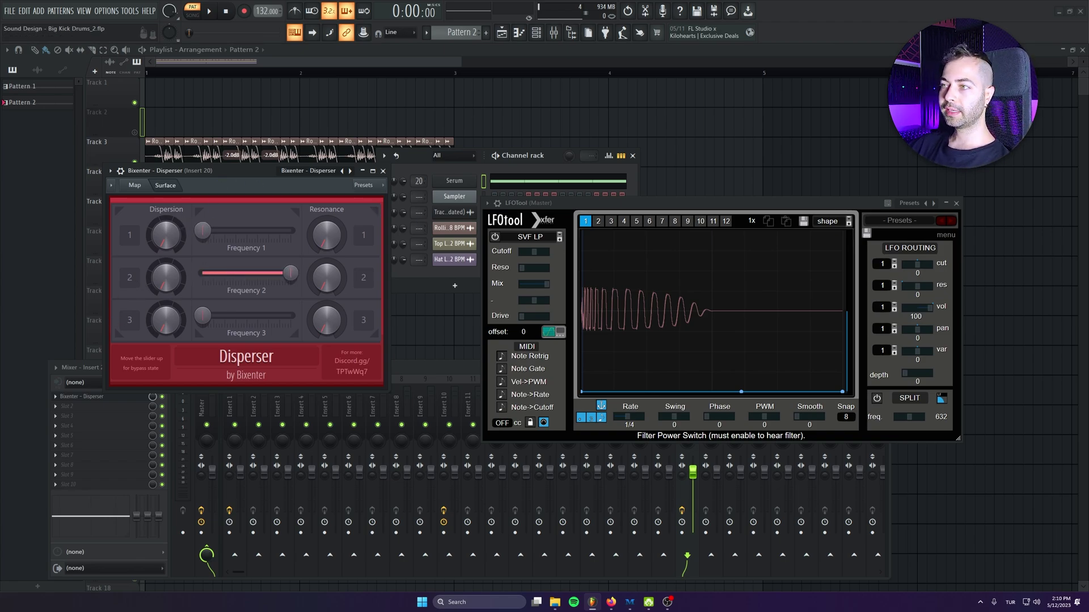
{"action": "left_click_drag", "start_coordinate": [203, 316], "coordinate": [290, 316]}
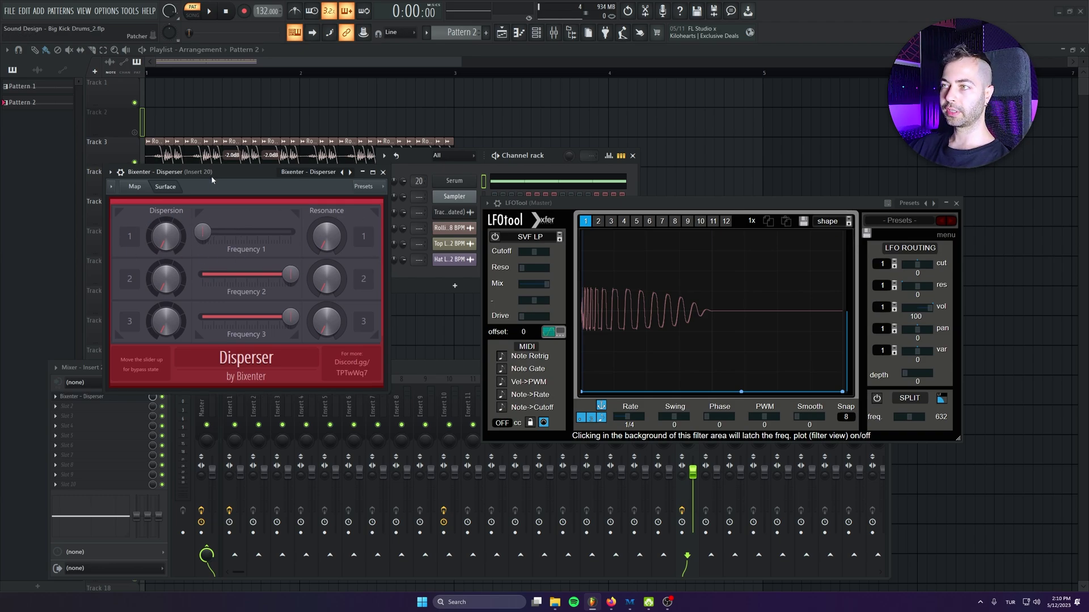
{"action": "left_click_drag", "start_coordinate": [211, 174], "coordinate": [212, 182]}
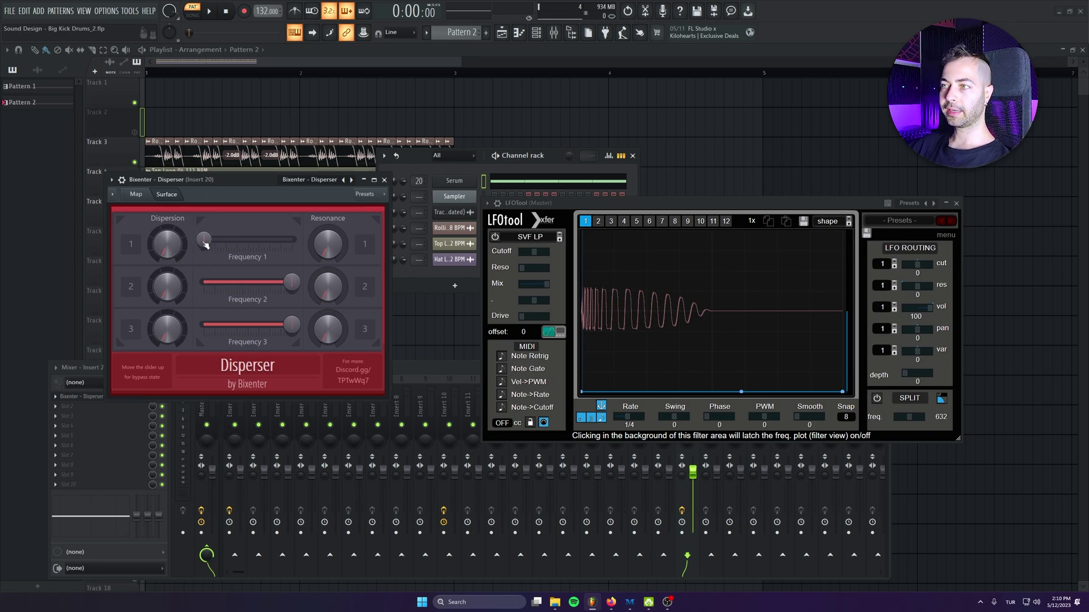
Tune the Disperser's first band during playback, settling on a low Frequency 1 and roughly a quarter of Dispersion 1, then stop playback.
{"action": "key", "text": "space"}
{"action": "left_click_drag", "start_coordinate": [205, 242], "coordinate": [167, 201]}
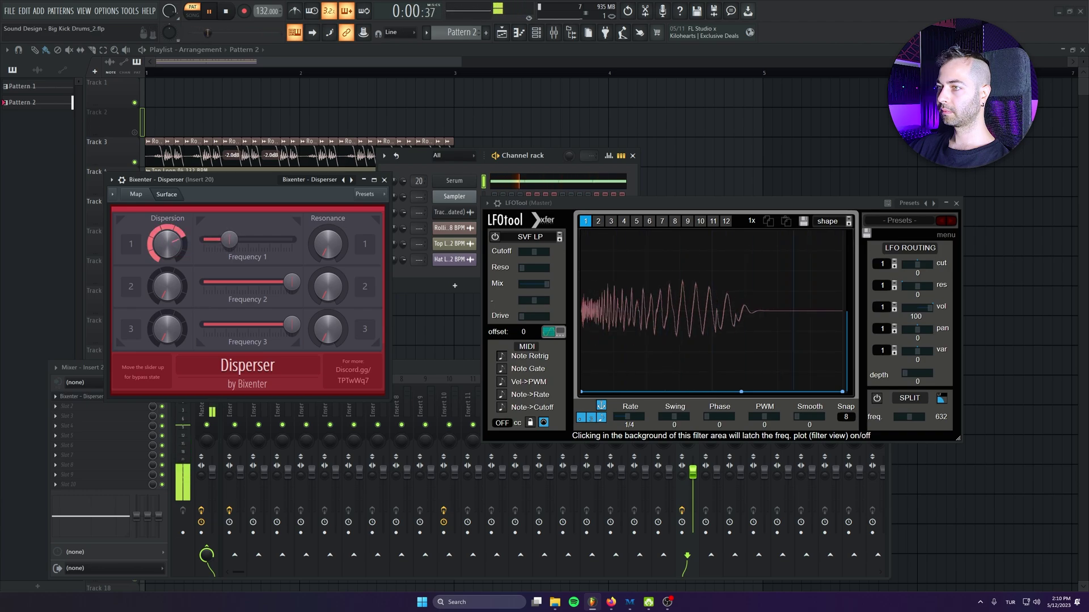
{"action": "left_click_drag", "start_coordinate": [229, 239], "coordinate": [203, 239]}
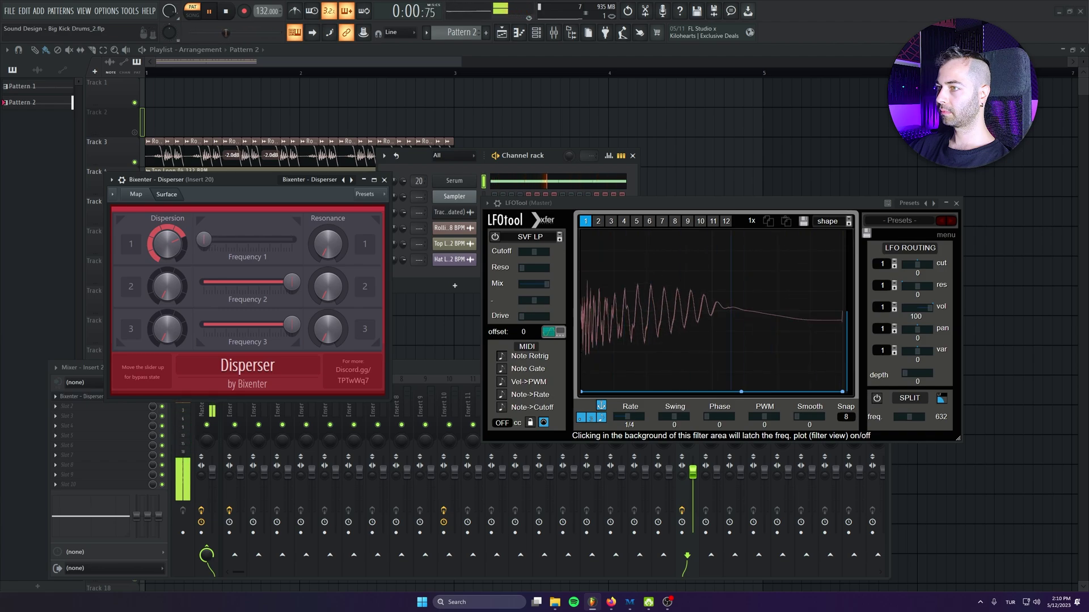
{"action": "left_click_drag", "start_coordinate": [203, 240], "coordinate": [216, 239]}
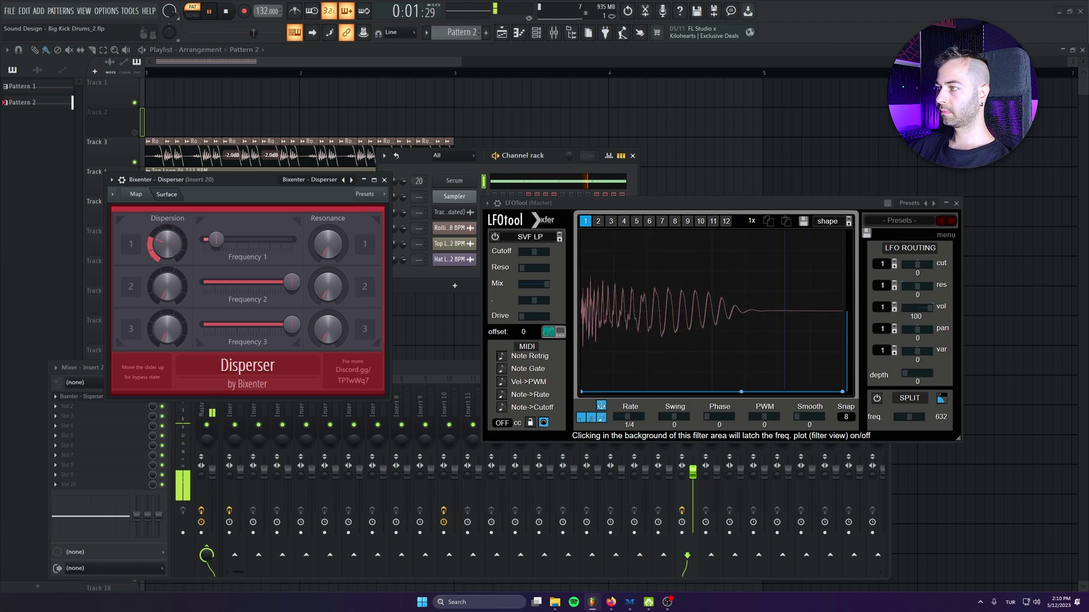
{"action": "key", "text": "XF86AudioRaiseVolume"}
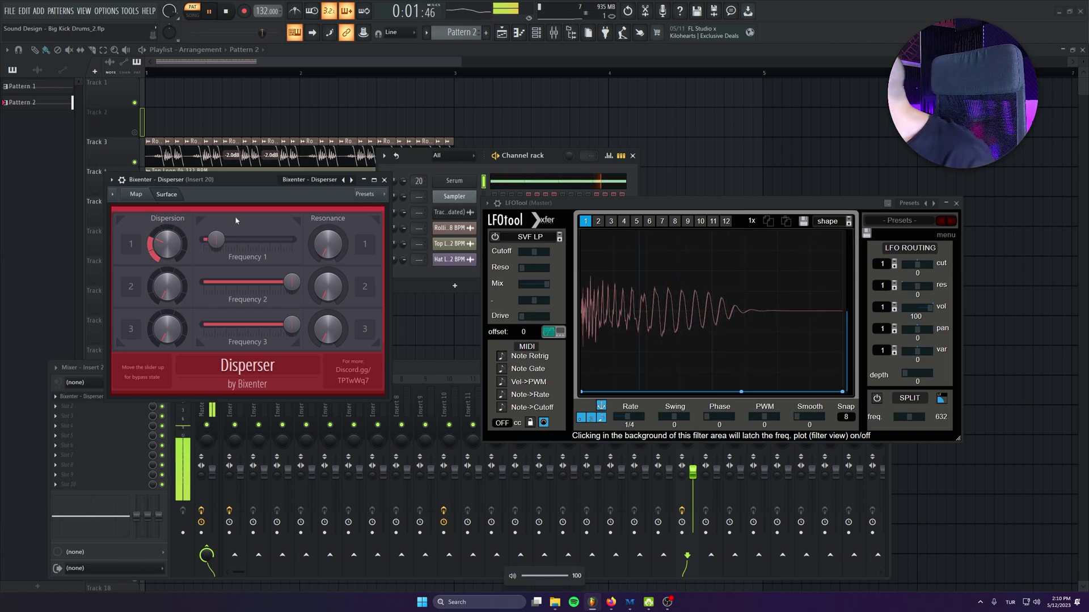
{"action": "left_click_drag", "start_coordinate": [219, 241], "coordinate": [220, 239]}
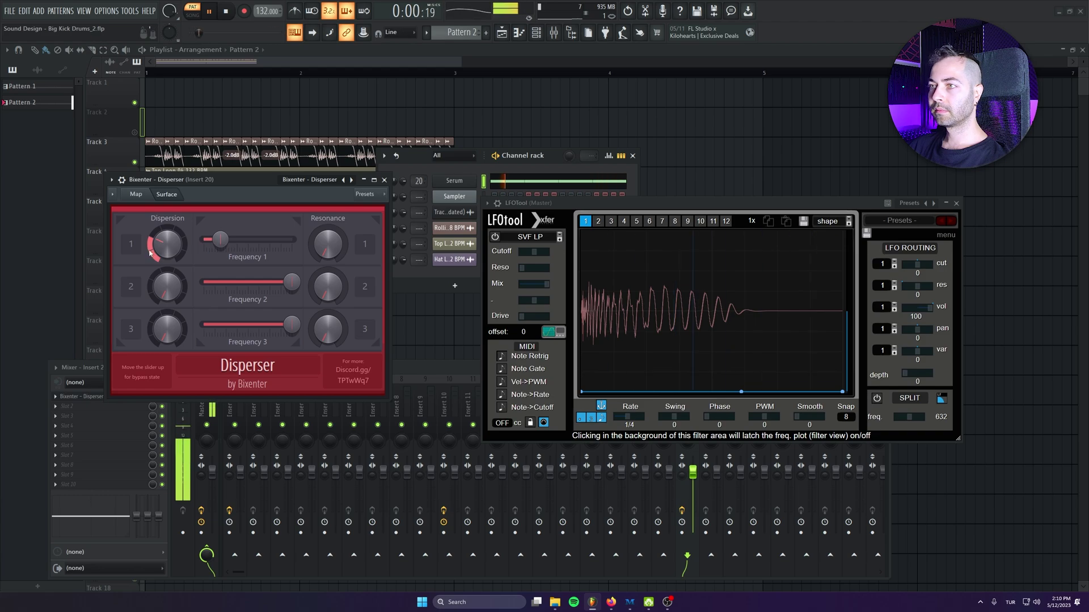
{"action": "key", "text": "space"}
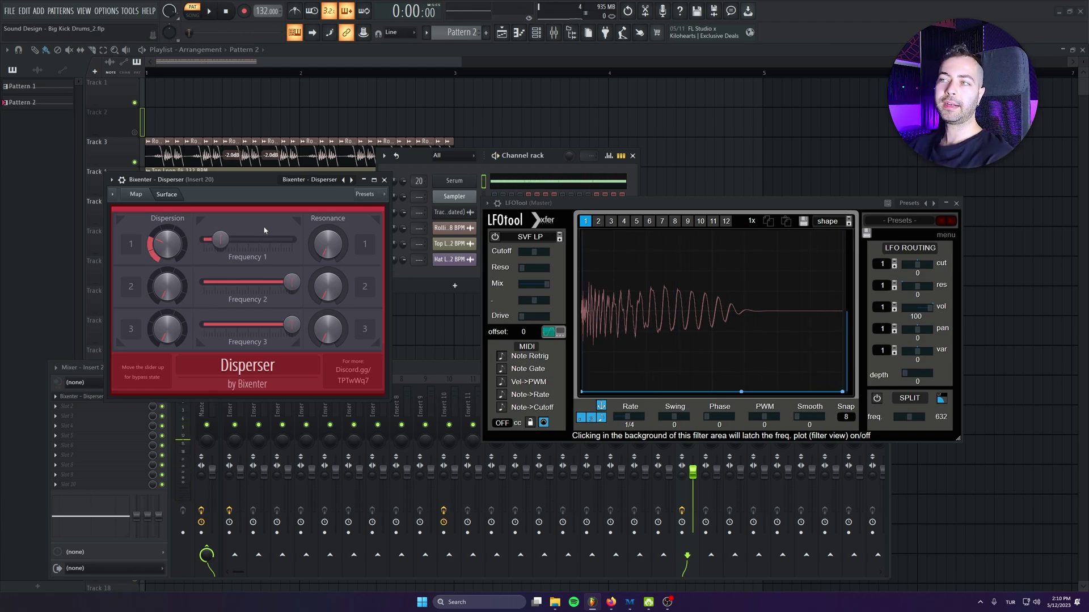
Compare the kick's sound and waveform with the Disperser bypassed and enabled on insert 20.
{"action": "left_click_drag", "start_coordinate": [245, 179], "coordinate": [251, 162]}
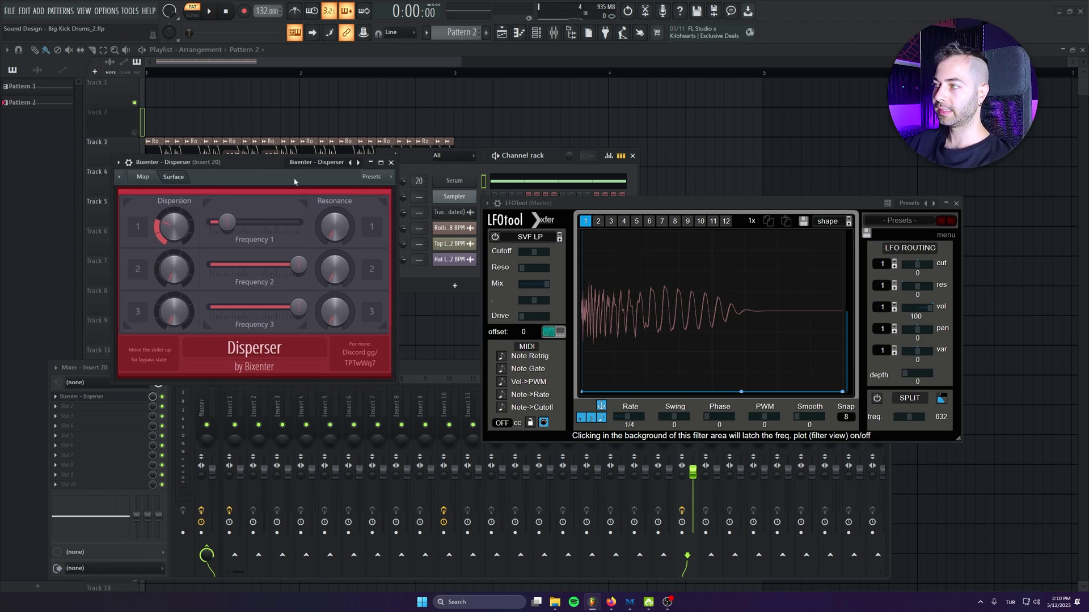
{"action": "left_click", "coordinate": [87, 369]}
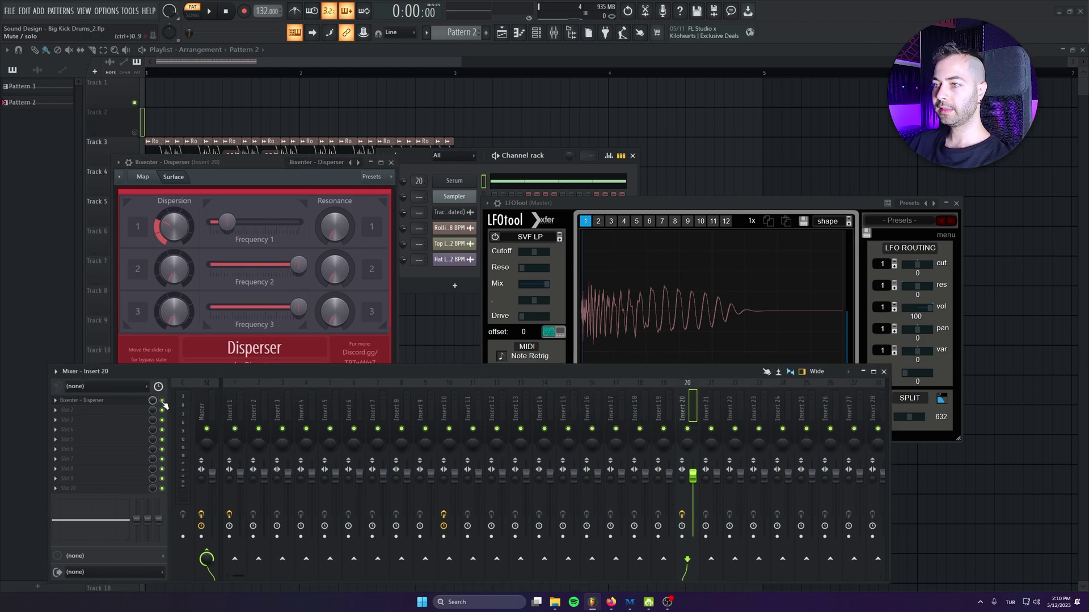
{"action": "key", "text": "space"}
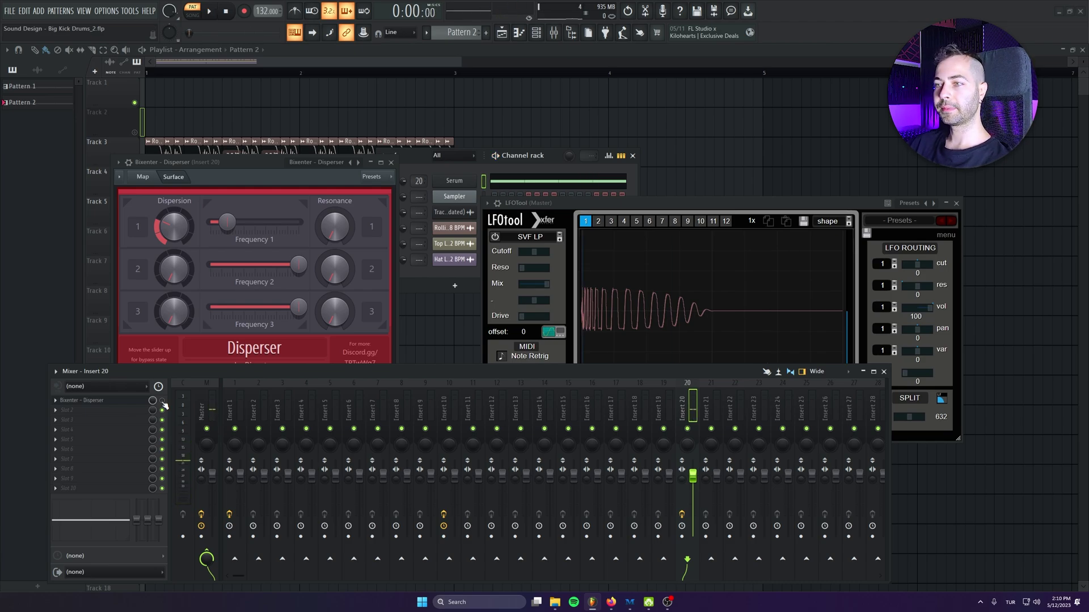
{"action": "key", "text": "space"}
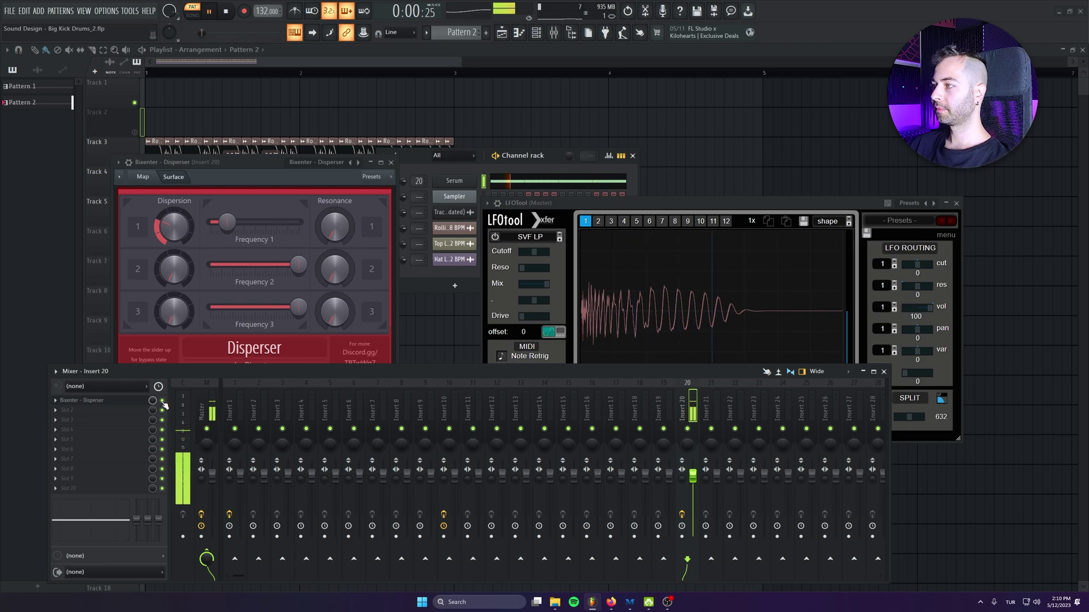
Load Fruity Blood Overdrive in insert 20's second slot, then lower its post gain and set pre amp to 0.6292 during playback.
{"action": "key", "text": "space"}
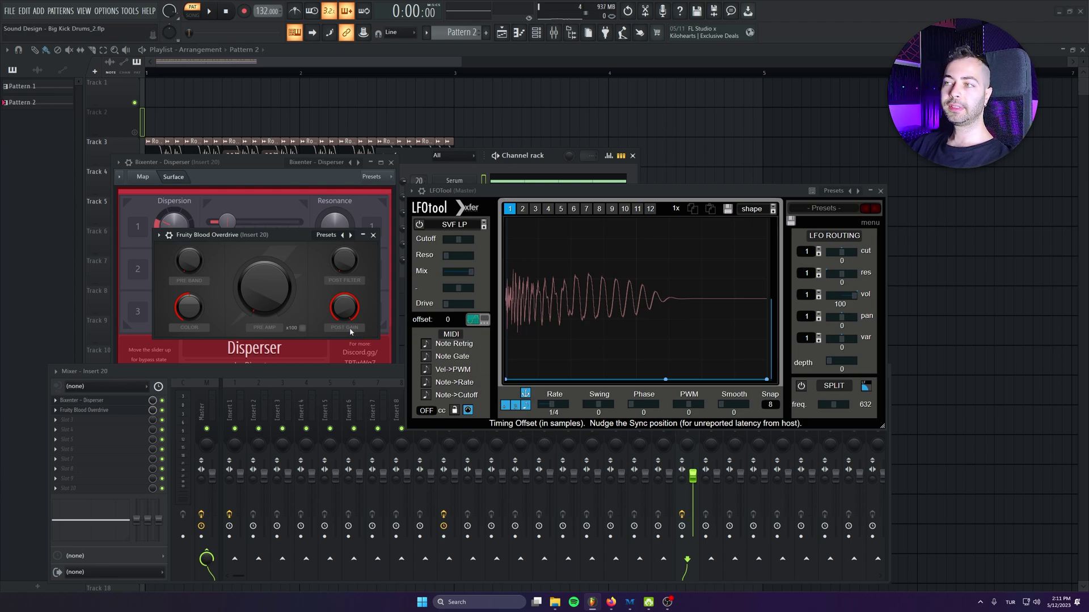
{"action": "key", "text": "space"}
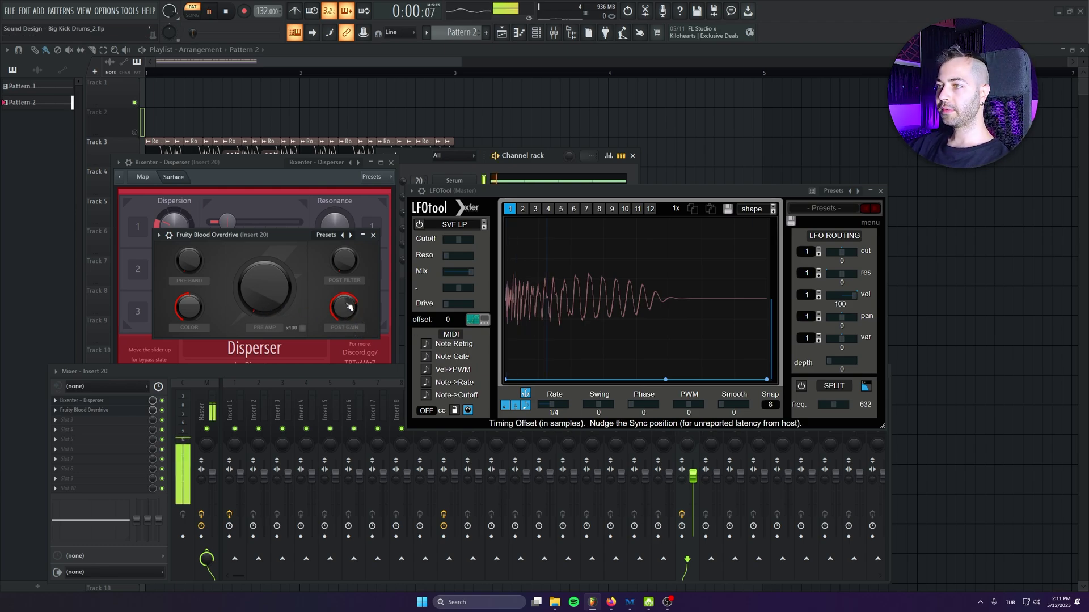
{"action": "left_click_drag", "start_coordinate": [347, 306], "coordinate": [346, 324]}
{"action": "left_click_drag", "start_coordinate": [275, 297], "coordinate": [274, 238]}
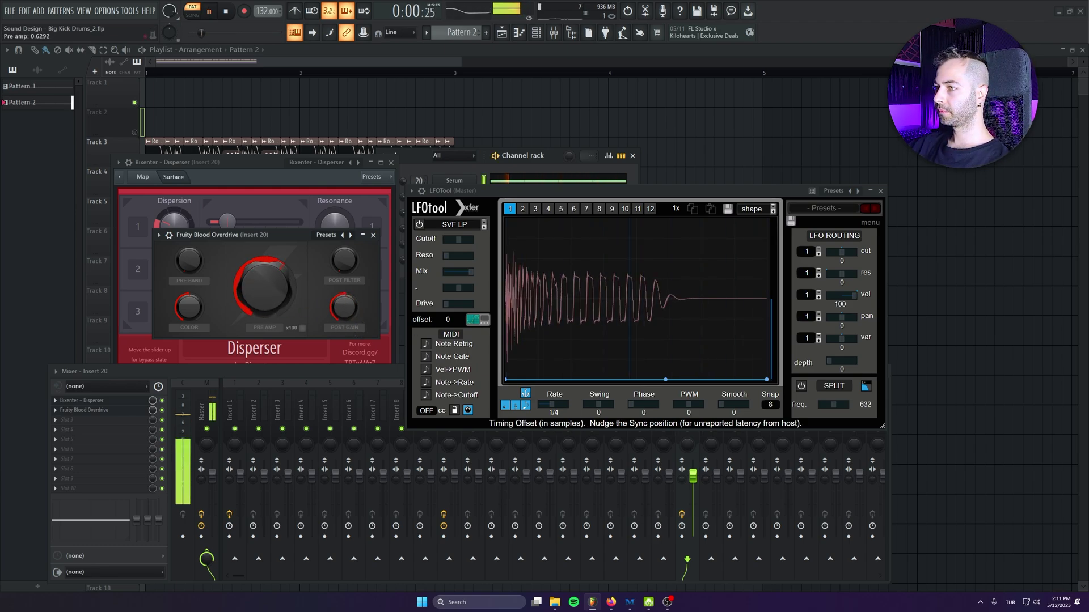
Try the x100 pre-amp boost, switch it back off, then raise pre amp to 0.7527 with a reduced post gain.
{"action": "left_click", "coordinate": [301, 328]}
{"action": "left_click_drag", "start_coordinate": [277, 292], "coordinate": [276, 340]}
{"action": "left_click", "coordinate": [301, 327]}
{"action": "left_click_drag", "start_coordinate": [278, 301], "coordinate": [278, 241]}
{"action": "left_click_drag", "start_coordinate": [352, 318], "coordinate": [351, 340]}
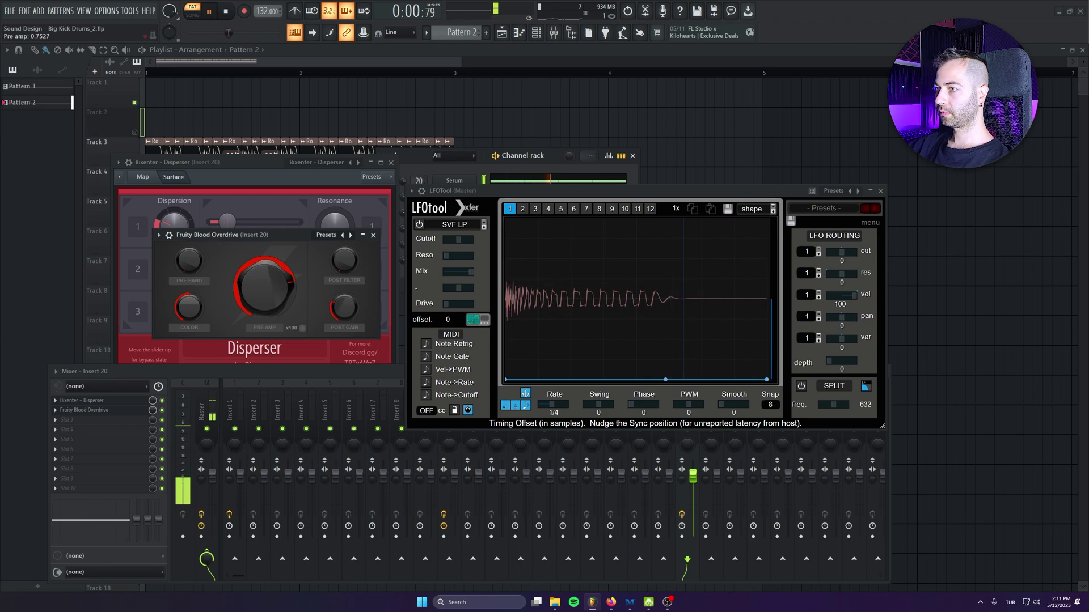
Balance the overdrive during playback with a moderate pre amp and a post gain of -0.4777, and toggle the effect to compare.
{"action": "left_click_drag", "start_coordinate": [336, 304], "coordinate": [336, 270]}
{"action": "left_click_drag", "start_coordinate": [268, 297], "coordinate": [268, 330]}
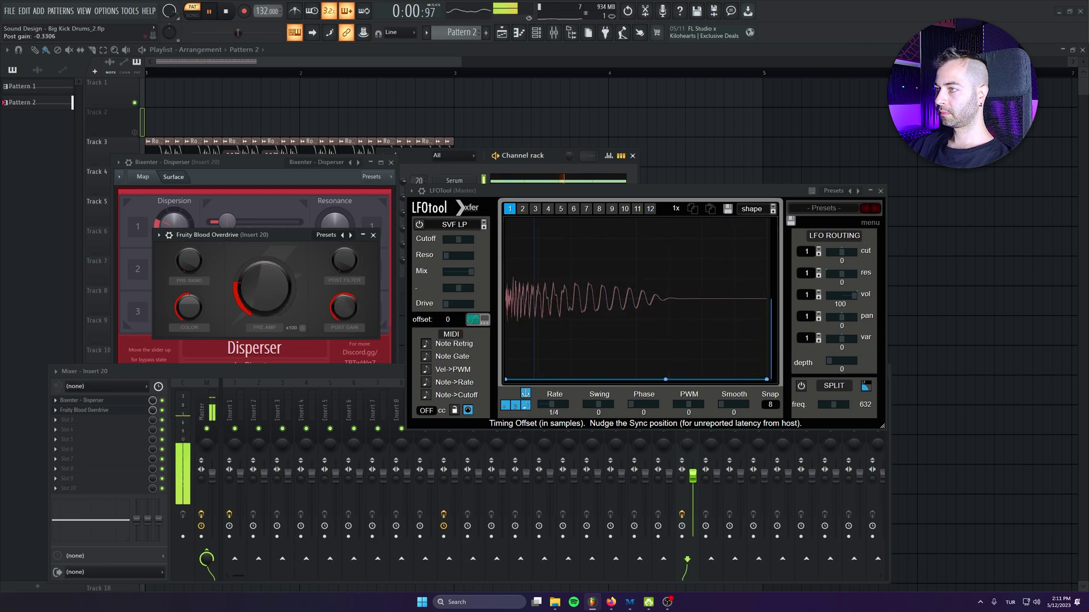
{"action": "left_click_drag", "start_coordinate": [264, 286], "coordinate": [263, 295]}
{"action": "left_click_drag", "start_coordinate": [343, 306], "coordinate": [343, 301]}
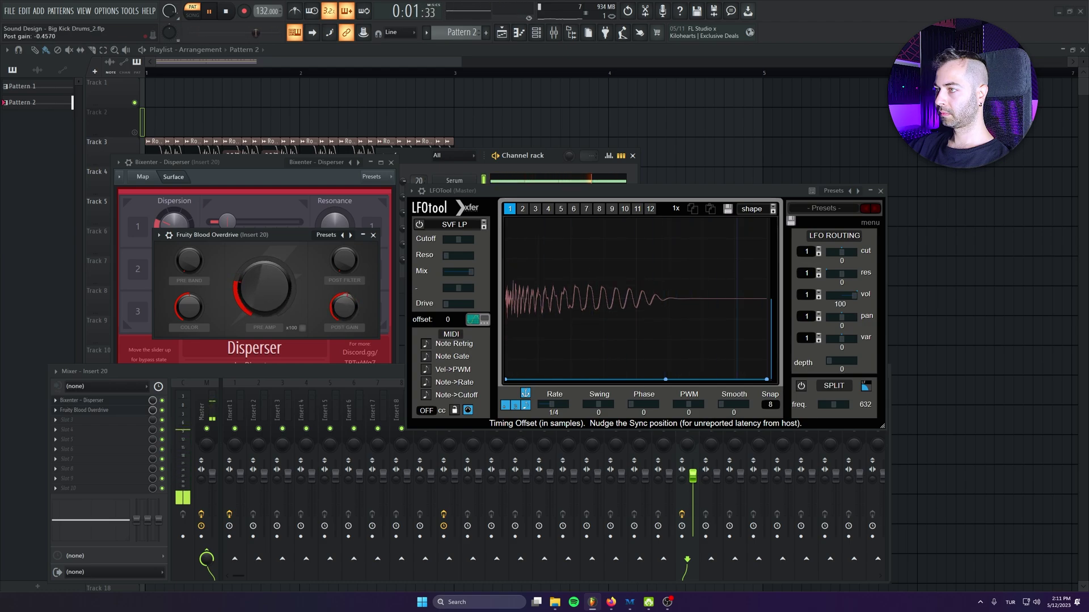
{"action": "left_click_drag", "start_coordinate": [263, 286], "coordinate": [263, 263]}
{"action": "left_click_drag", "start_coordinate": [265, 287], "coordinate": [264, 291]}
{"action": "left_click_drag", "start_coordinate": [341, 307], "coordinate": [341, 301]}
{"action": "left_click_drag", "start_coordinate": [273, 278], "coordinate": [272, 297]}
{"action": "left_click_drag", "start_coordinate": [338, 309], "coordinate": [338, 292]}
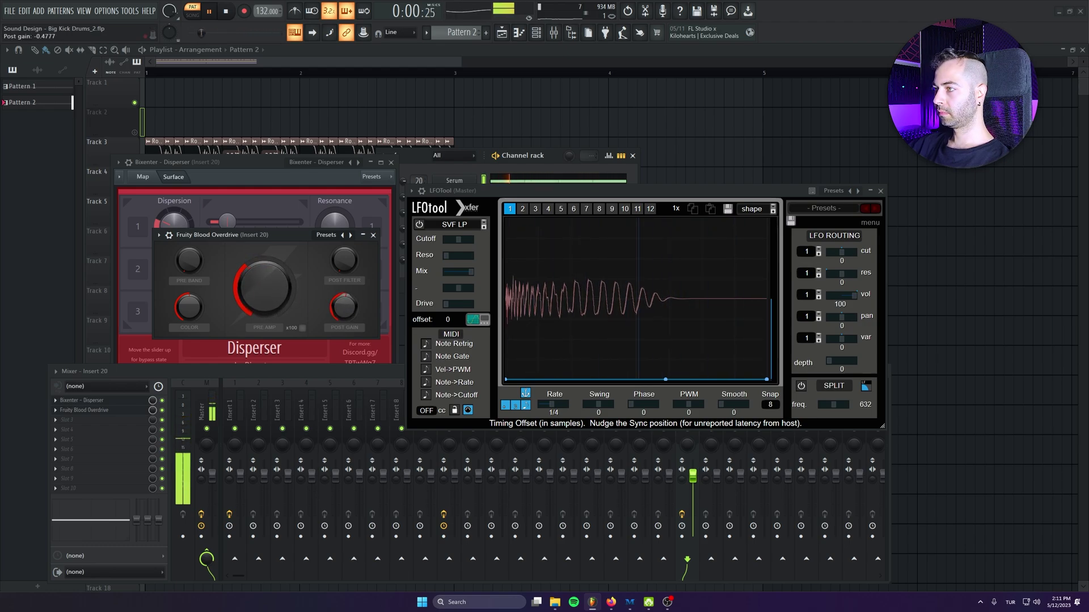
{"action": "left_click", "coordinate": [165, 414]}
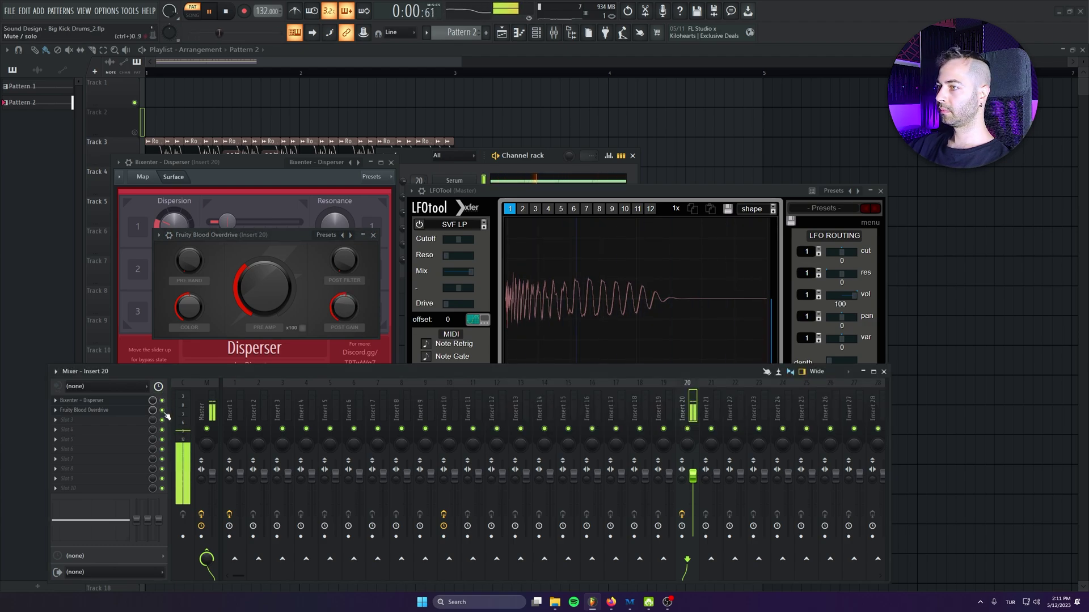
Narrow Parametric EQ 2's band 3, boost it near 292 Hz as a test, and lower it to about -1.7 dB during playback.
{"action": "key", "text": "space"}
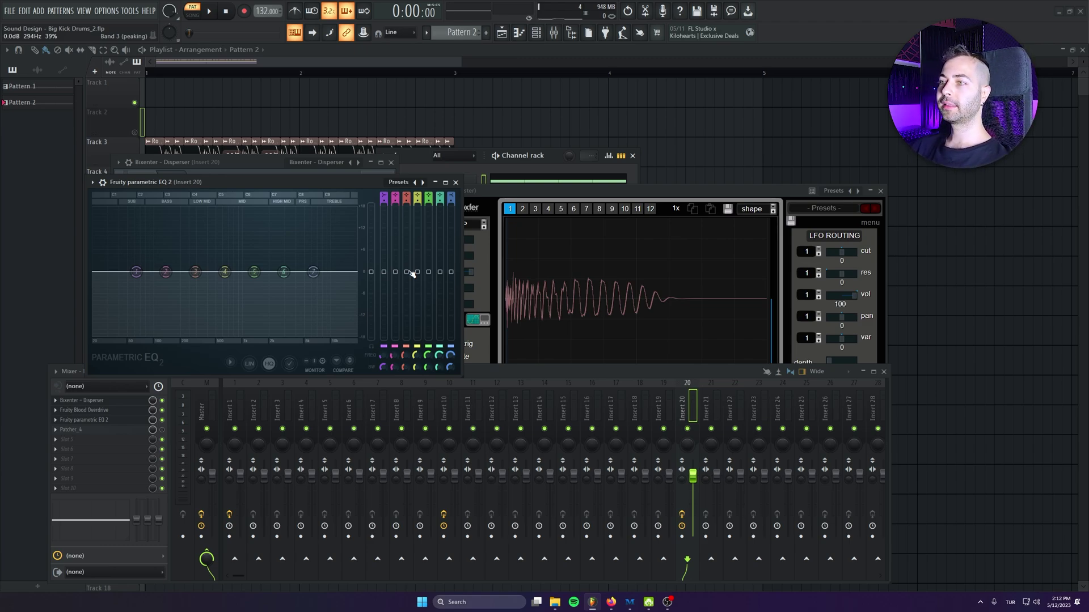
{"action": "left_click_drag", "start_coordinate": [412, 274], "coordinate": [406, 240]}
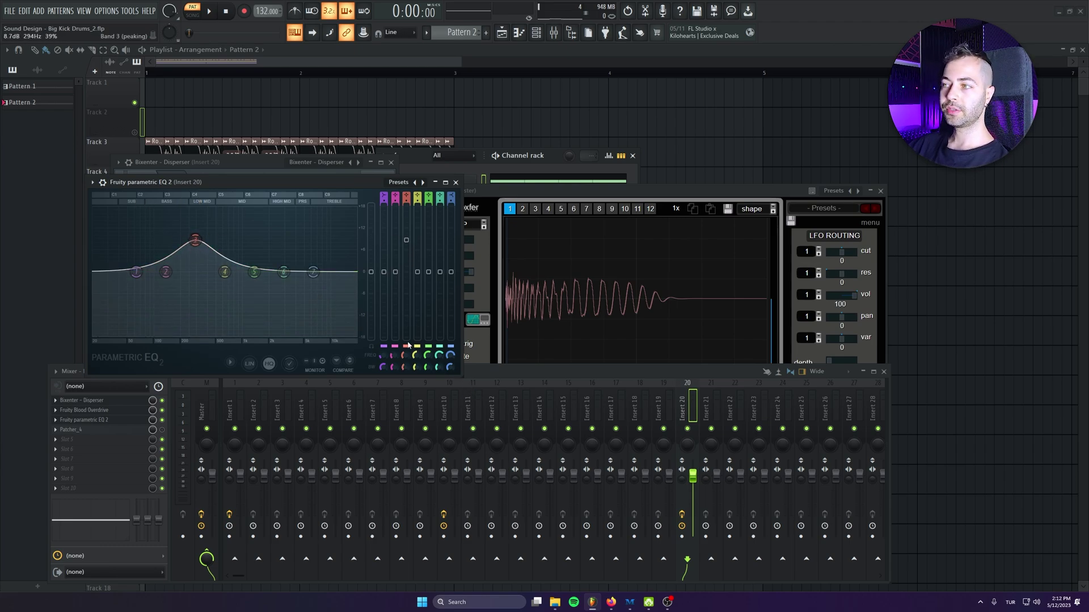
{"action": "mouse_move", "coordinate": [403, 367]}
{"action": "left_mouse_down"}
{"action": "mouse_move", "coordinate": [403, 385]}
{"action": "mouse_move", "coordinate": [403, 362]}
{"action": "left_mouse_up"}
{"action": "left_click_drag", "start_coordinate": [406, 240], "coordinate": [406, 233]}
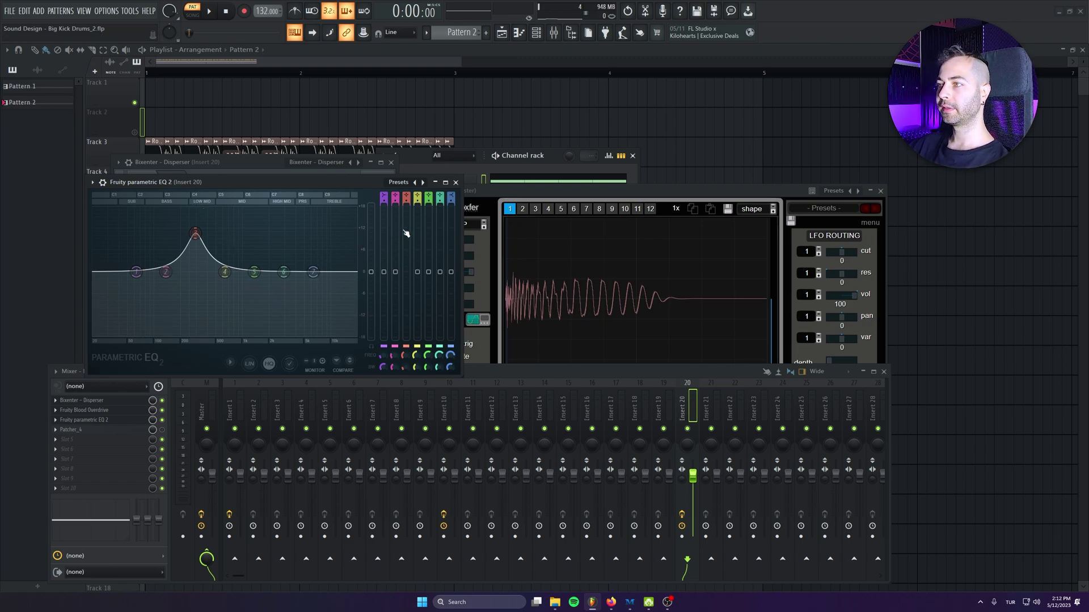
{"action": "key", "text": "space"}
{"action": "left_click_drag", "start_coordinate": [195, 234], "coordinate": [194, 277]}
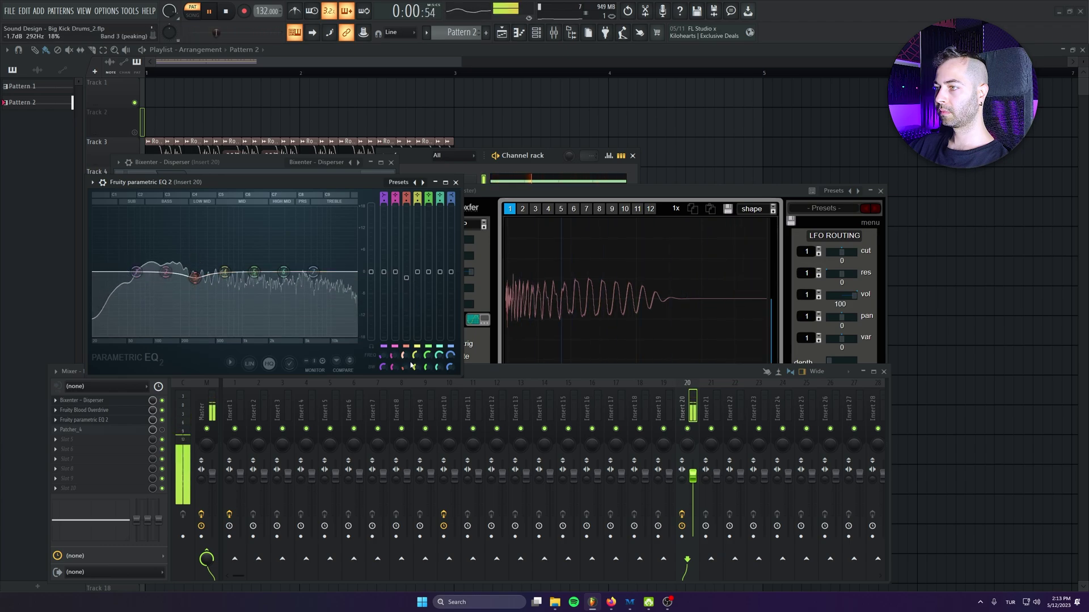
Enlarge the EQ and refine band 3 to a narrow 14% cut of -2.5 dB at 351 Hz during playback.
{"action": "left_click_drag", "start_coordinate": [458, 377], "coordinate": [635, 481]}
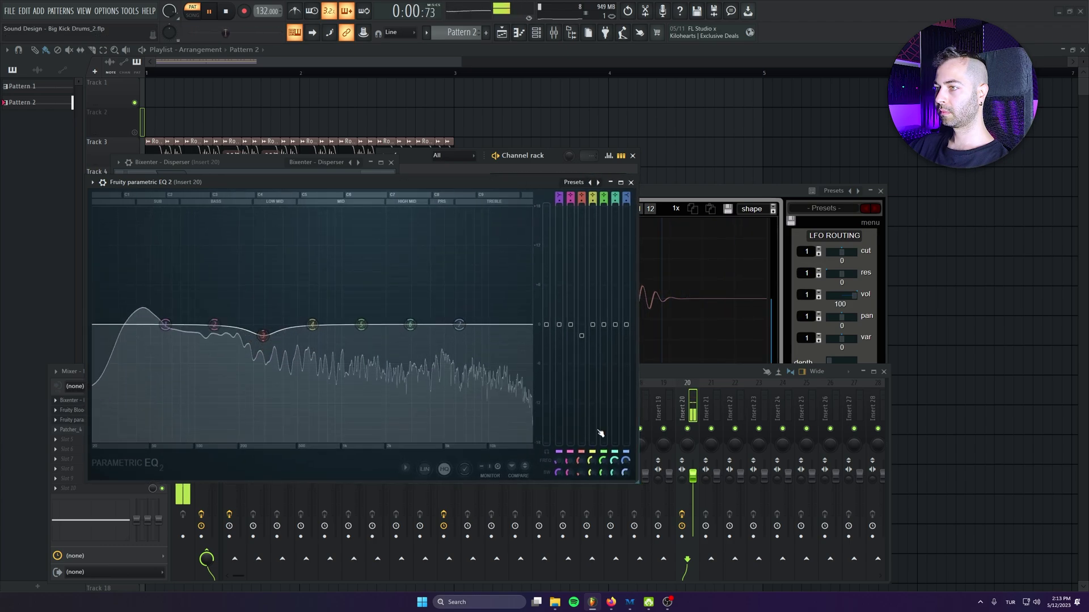
{"action": "mouse_move", "coordinate": [263, 325]}
{"action": "left_mouse_down"}
{"action": "mouse_move", "coordinate": [263, 373]}
{"action": "mouse_move", "coordinate": [263, 339]}
{"action": "left_mouse_up"}
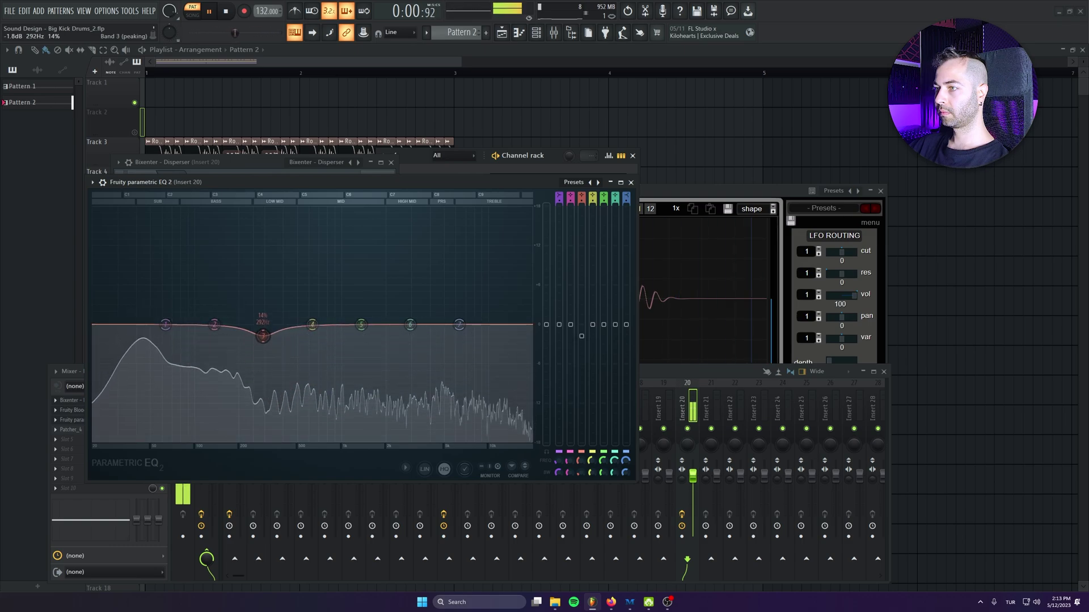
{"action": "left_click_drag", "start_coordinate": [580, 460], "coordinate": [580, 449]}
{"action": "mouse_move", "coordinate": [581, 341]}
{"action": "left_mouse_down"}
{"action": "mouse_move", "coordinate": [582, 229]}
{"action": "mouse_move", "coordinate": [581, 396]}
{"action": "mouse_move", "coordinate": [582, 331]}
{"action": "mouse_move", "coordinate": [582, 342]}
{"action": "left_mouse_up"}
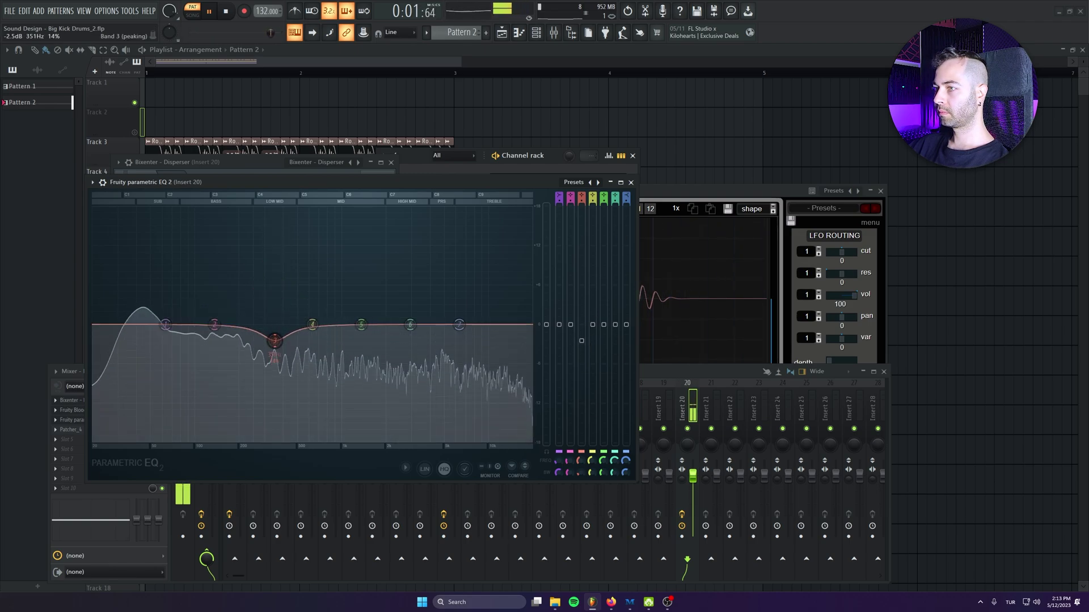
{"action": "key", "text": "space"}
Try a narrow band 6 boost at 5128 Hz, settle on a -1.5 dB cut with 4% bandwidth, and close the EQ.
{"action": "scroll", "coordinate": [622, 335], "scroll_direction": "down", "scroll_amount": 5}
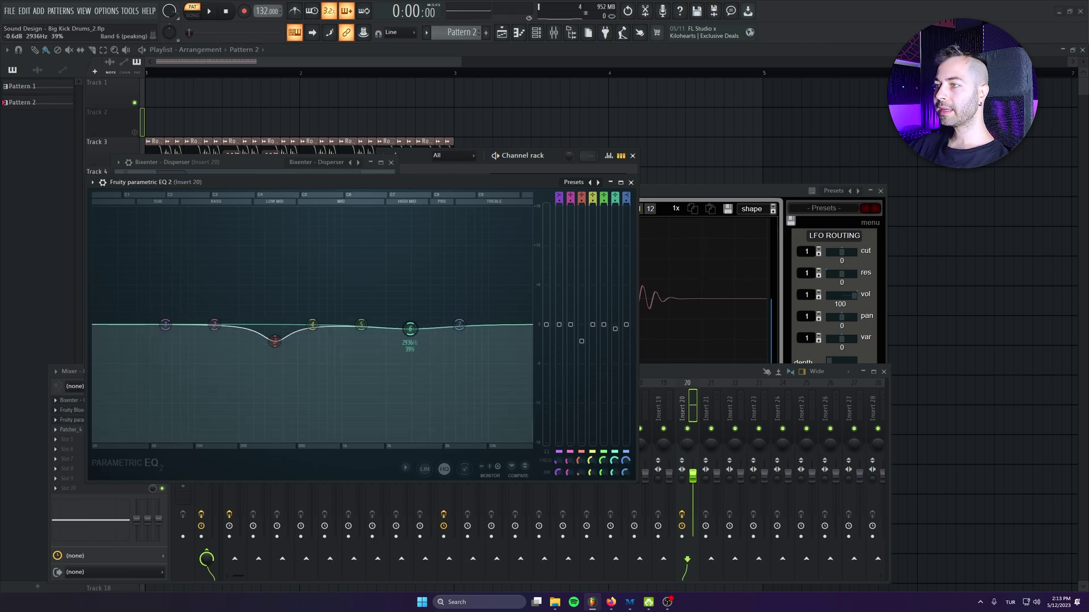
{"action": "left_click_drag", "start_coordinate": [409, 340], "coordinate": [445, 276]}
{"action": "key", "text": "space"}
{"action": "scroll", "coordinate": [446, 278], "scroll_direction": "down", "scroll_amount": 7}
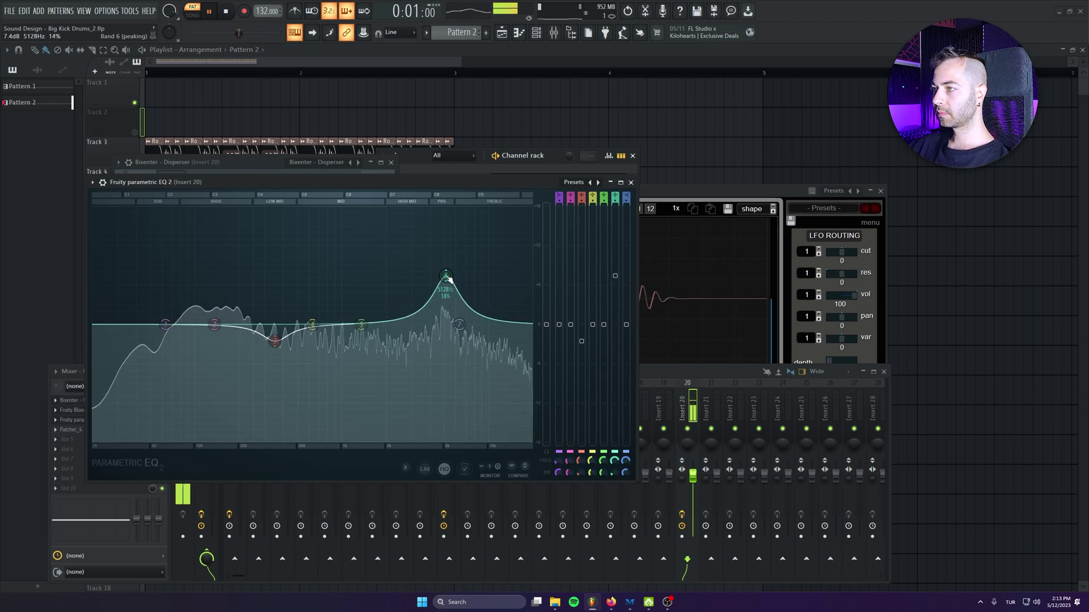
{"action": "left_click_drag", "start_coordinate": [616, 276], "coordinate": [616, 335]}
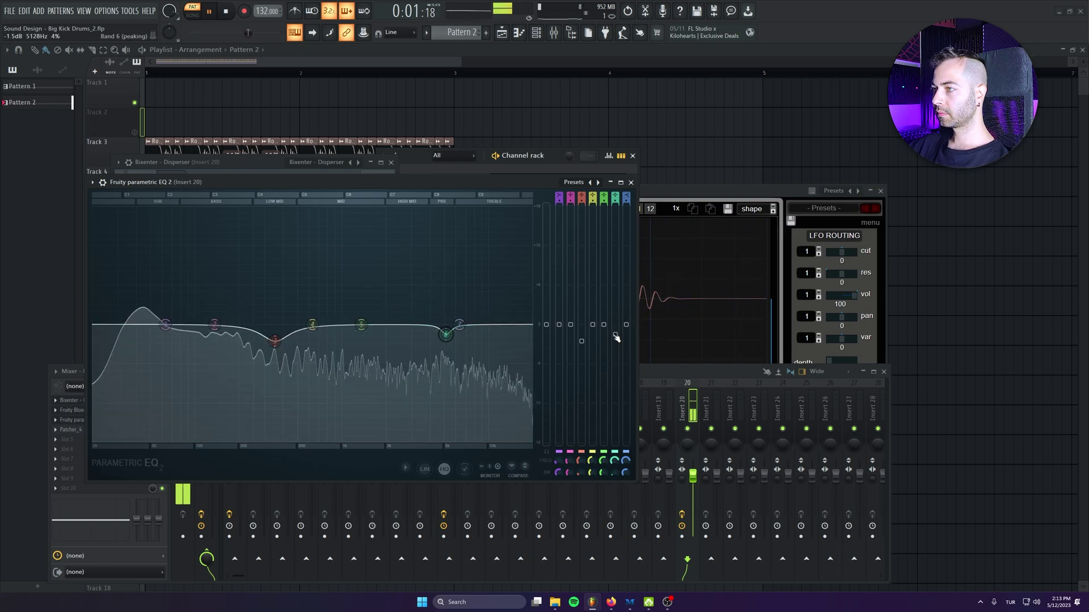
{"action": "key", "text": "space"}
{"action": "key", "text": "Escape"}
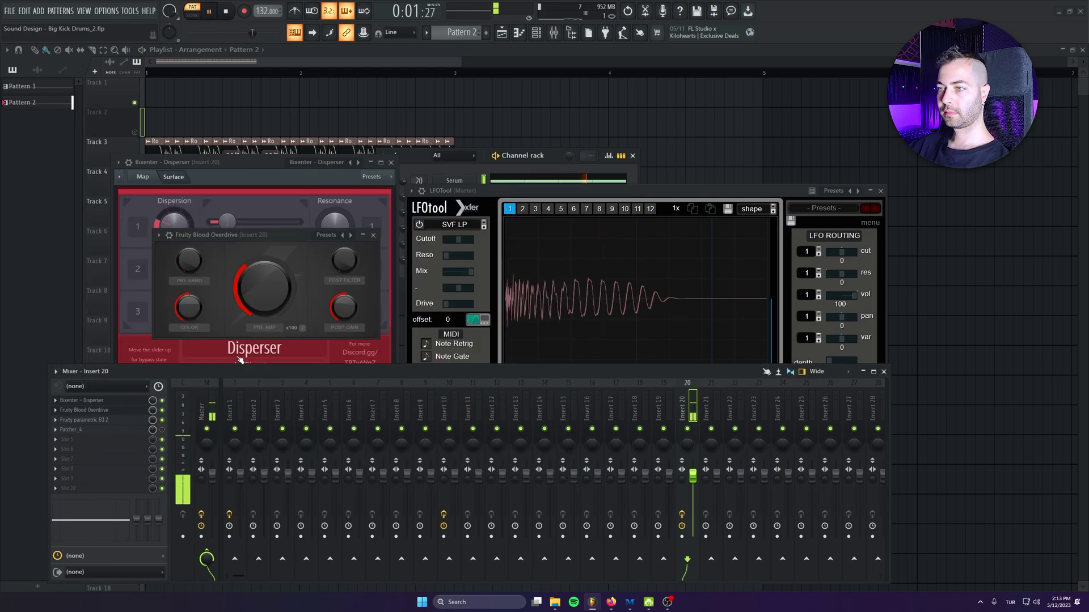
Open Patcher_4's Youlean Simple EQ and raise presence and high, with small lifts to the low bands, during playback.
{"action": "left_click", "coordinate": [84, 429]}
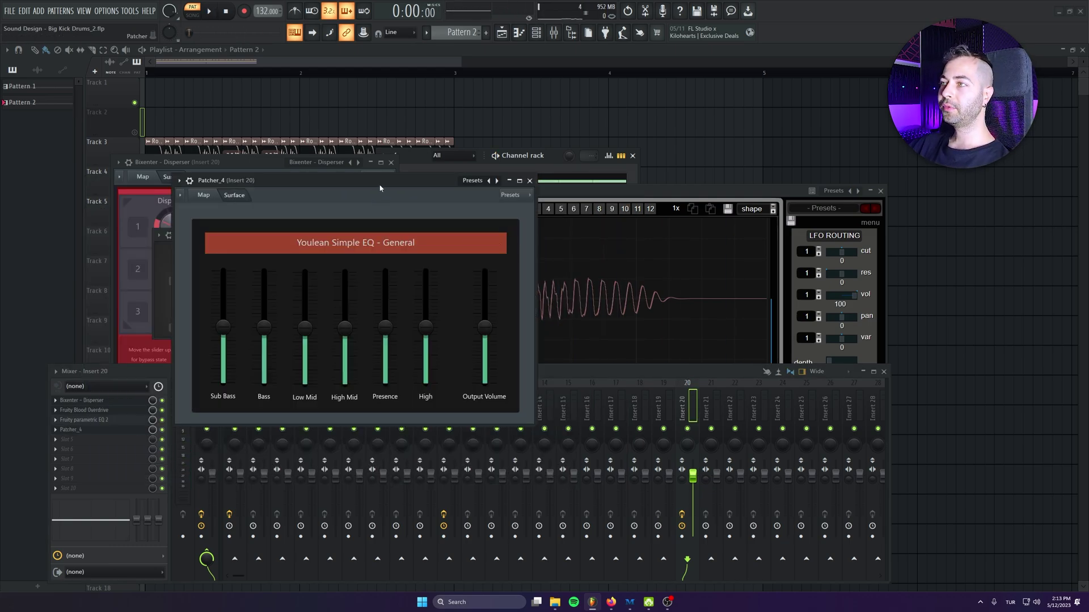
{"action": "left_click_drag", "start_coordinate": [380, 188], "coordinate": [328, 172]}
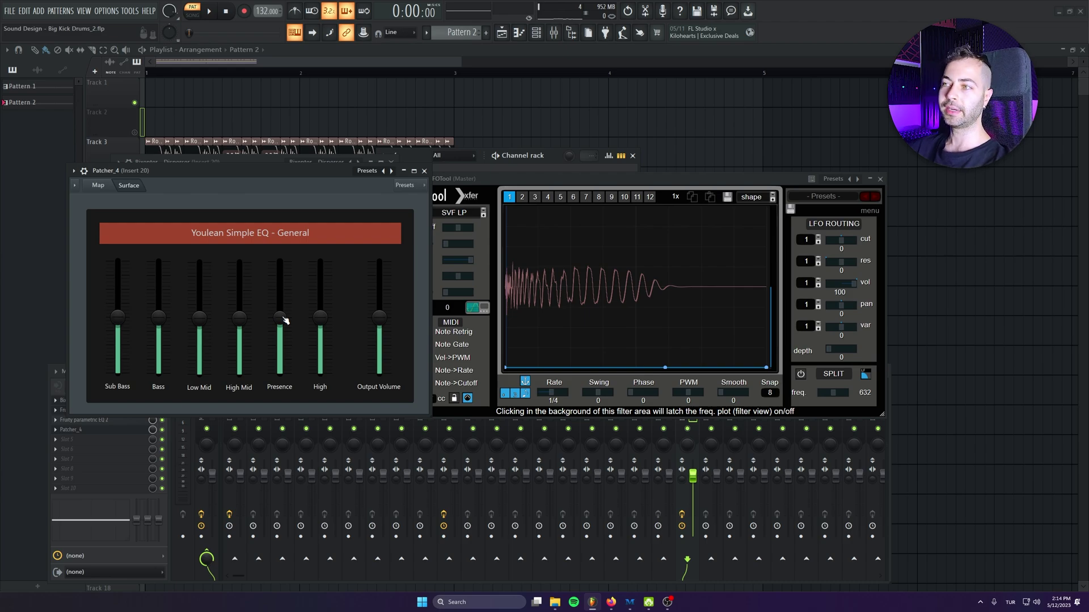
{"action": "key", "text": "space"}
{"action": "left_click_drag", "start_coordinate": [288, 322], "coordinate": [321, 306]}
{"action": "left_click_drag", "start_coordinate": [239, 317], "coordinate": [117, 313]}
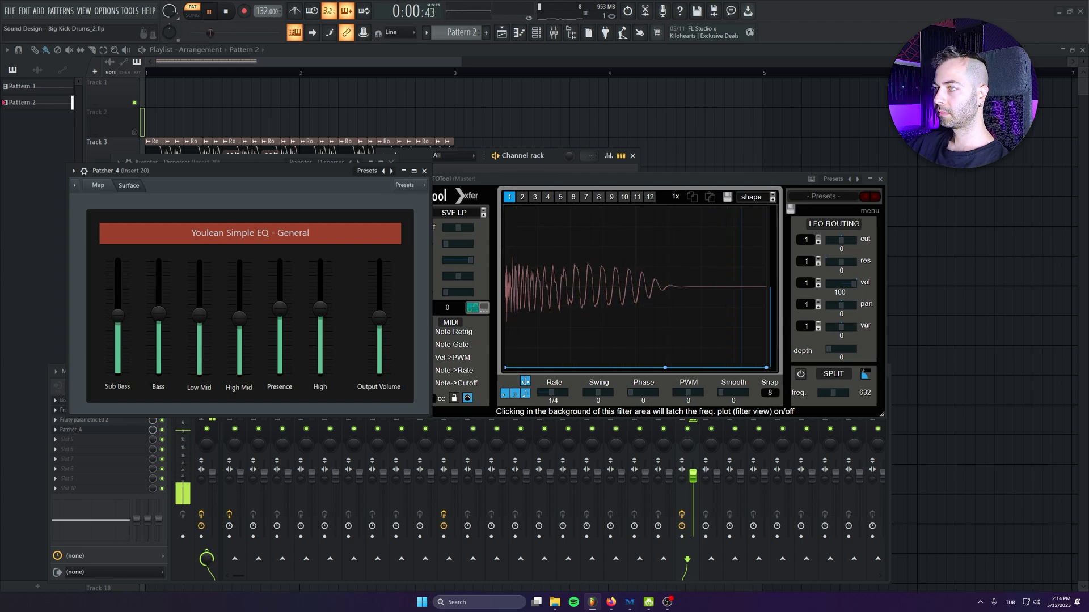
{"action": "key", "text": "space"}
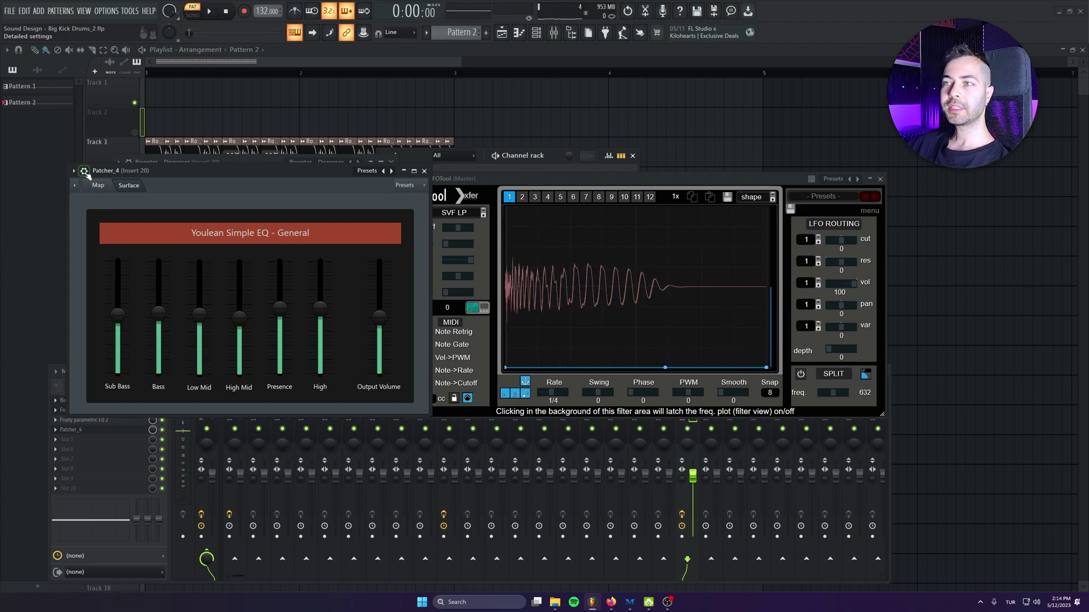
Compare the kick's sound and waveform with the Patcher_4 simple EQ toggled during playback, and select the master track.
{"action": "left_click", "coordinate": [84, 171]}
{"action": "key", "text": "space"}
{"action": "left_click", "coordinate": [397, 188]}
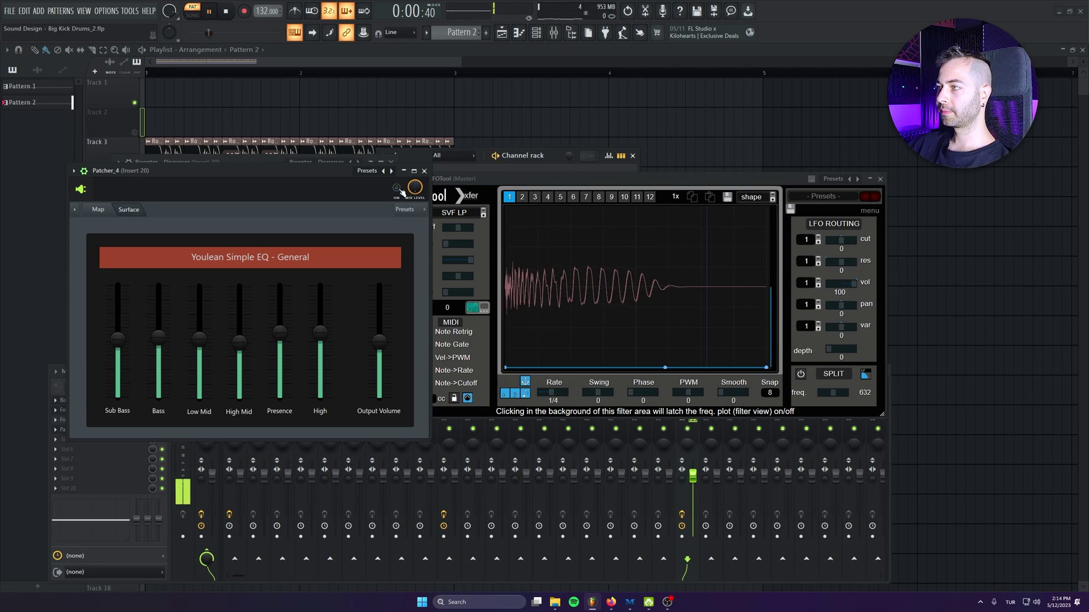
{"action": "left_click", "coordinate": [424, 170]}
{"action": "left_click", "coordinate": [211, 404]}
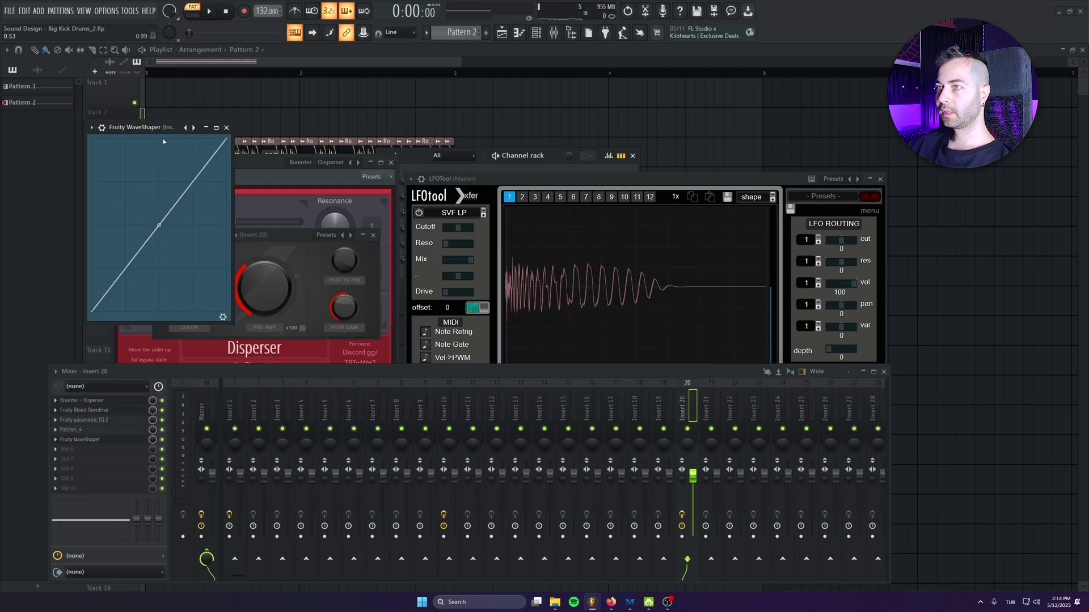
Load Fruity WaveShaper after Patcher_4 on insert 20 and apply its Soft clip 5 preset.
{"action": "left_click_drag", "start_coordinate": [157, 130], "coordinate": [255, 181]}
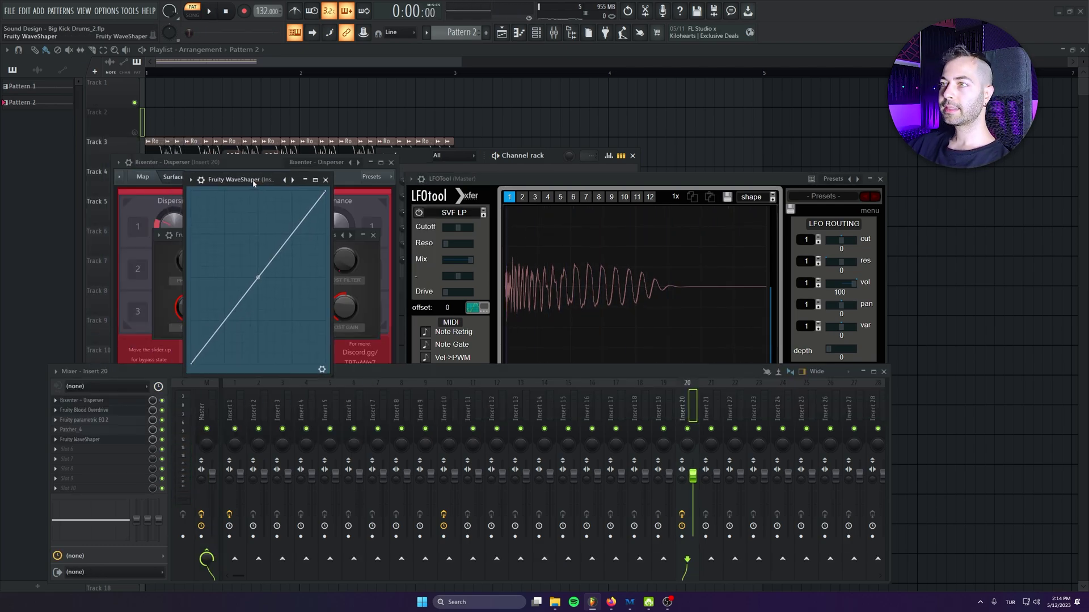
{"action": "left_click", "coordinate": [191, 180]}
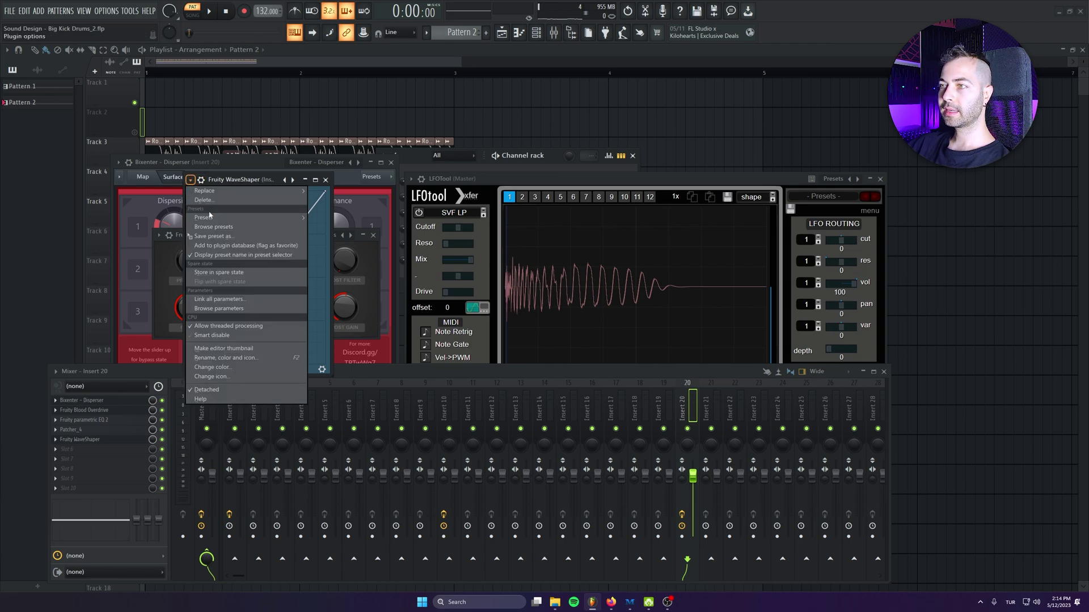
{"action": "mouse_move", "coordinate": [255, 217]}
{"action": "left_click", "coordinate": [337, 470]}
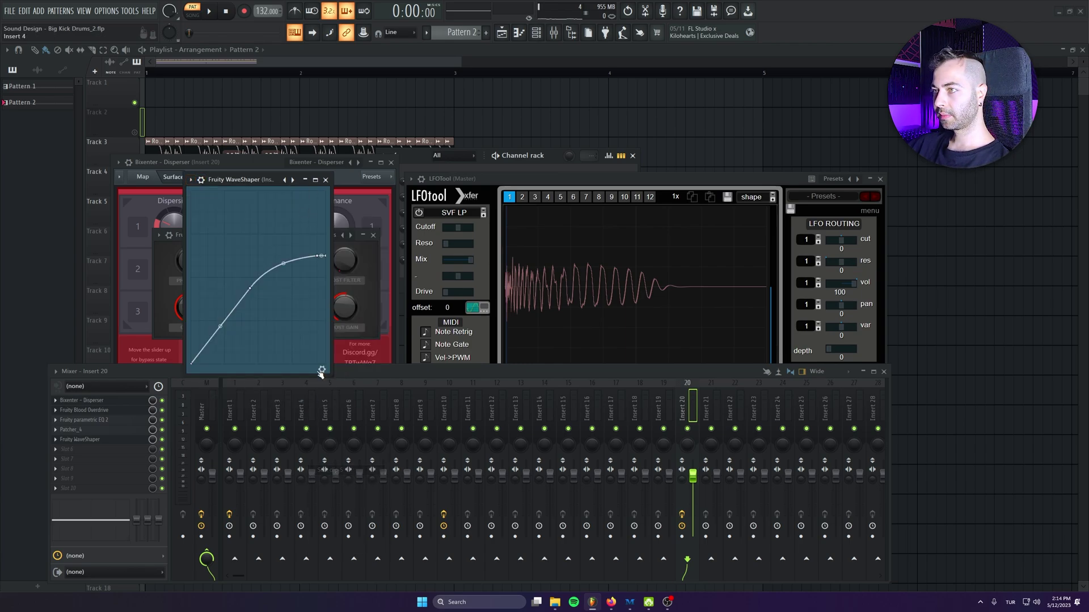
Enlarge the WaveShaper, show its controls and raise its pre gain during playback, and save the project.
{"action": "key", "text": "space"}
{"action": "left_click_drag", "start_coordinate": [332, 377], "coordinate": [459, 485]}
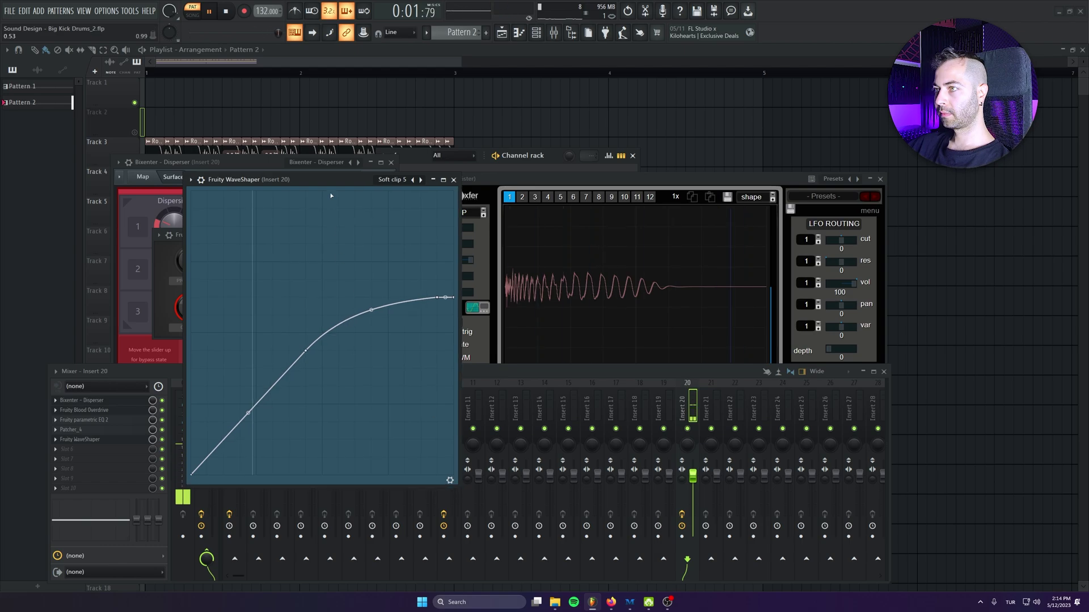
{"action": "left_click_drag", "start_coordinate": [325, 181], "coordinate": [199, 156]}
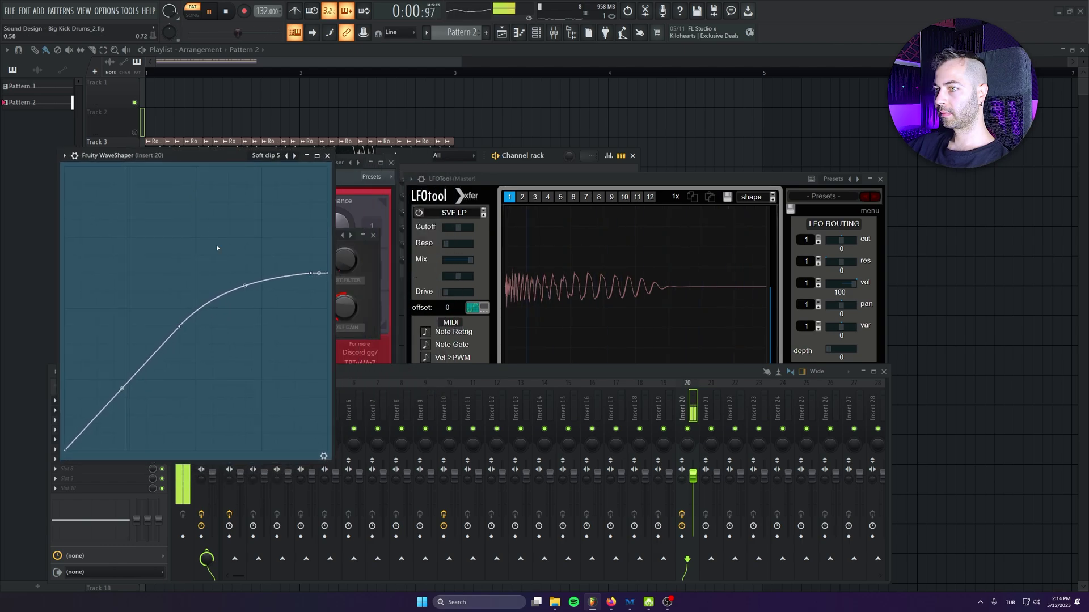
{"action": "left_click", "coordinate": [323, 456]}
{"action": "mouse_move", "coordinate": [273, 420]}
{"action": "left_mouse_down"}
{"action": "mouse_move", "coordinate": [274, 391]}
{"action": "mouse_move", "coordinate": [296, 442]}
{"action": "mouse_move", "coordinate": [296, 391]}
{"action": "mouse_move", "coordinate": [319, 453]}
{"action": "mouse_move", "coordinate": [319, 431]}
{"action": "mouse_move", "coordinate": [273, 403]}
{"action": "mouse_move", "coordinate": [319, 446]}
{"action": "mouse_move", "coordinate": [319, 404]}
{"action": "mouse_move", "coordinate": [274, 431]}
{"action": "left_mouse_up"}
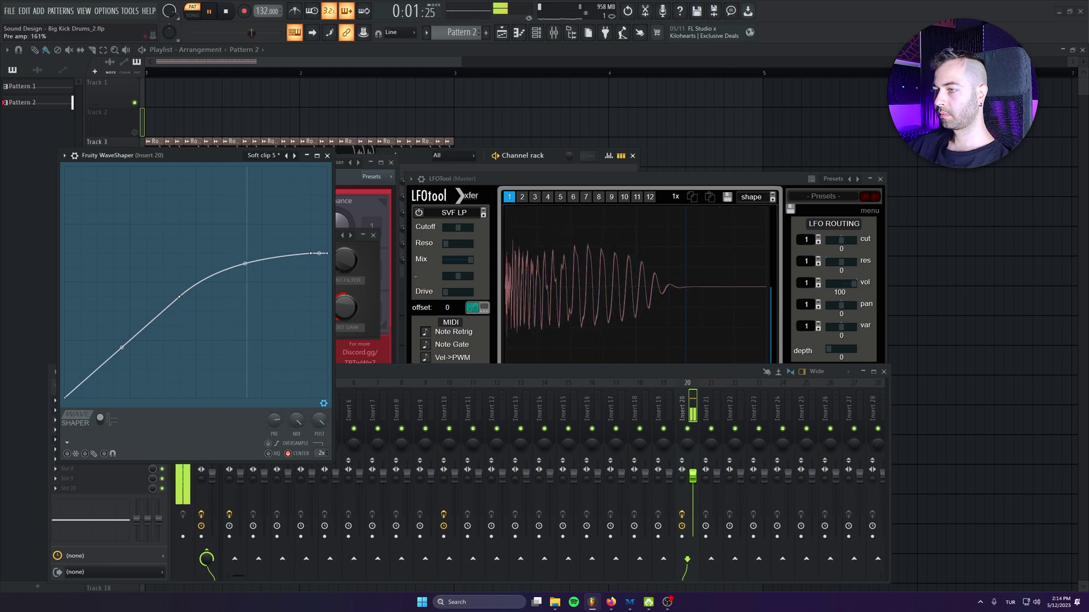
{"action": "left_click", "coordinate": [328, 155]}
{"action": "key", "text": "space"}
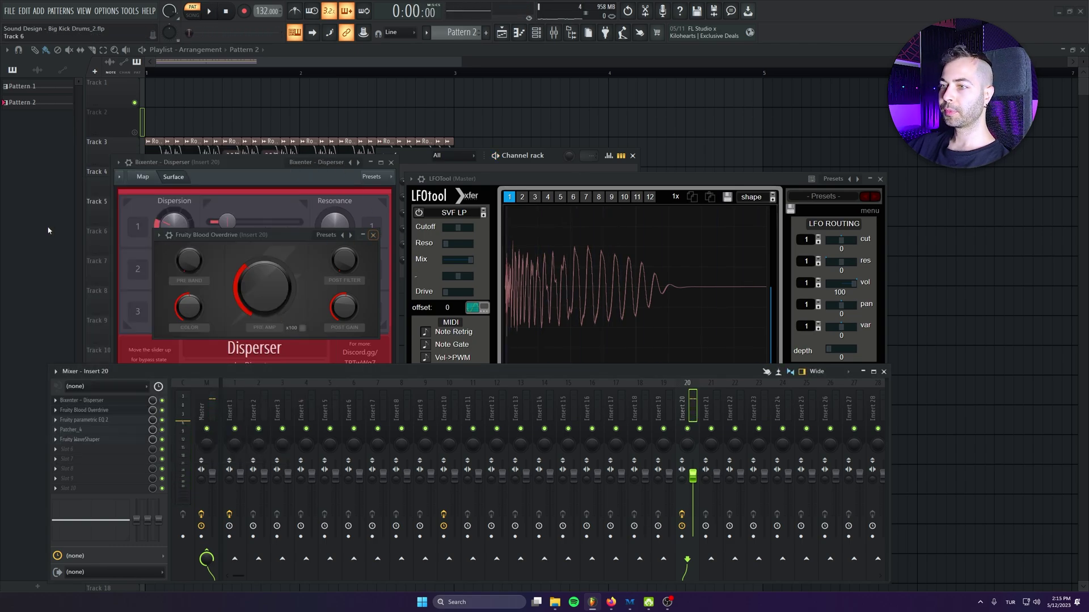
{"action": "key", "text": "ctrl+s"}
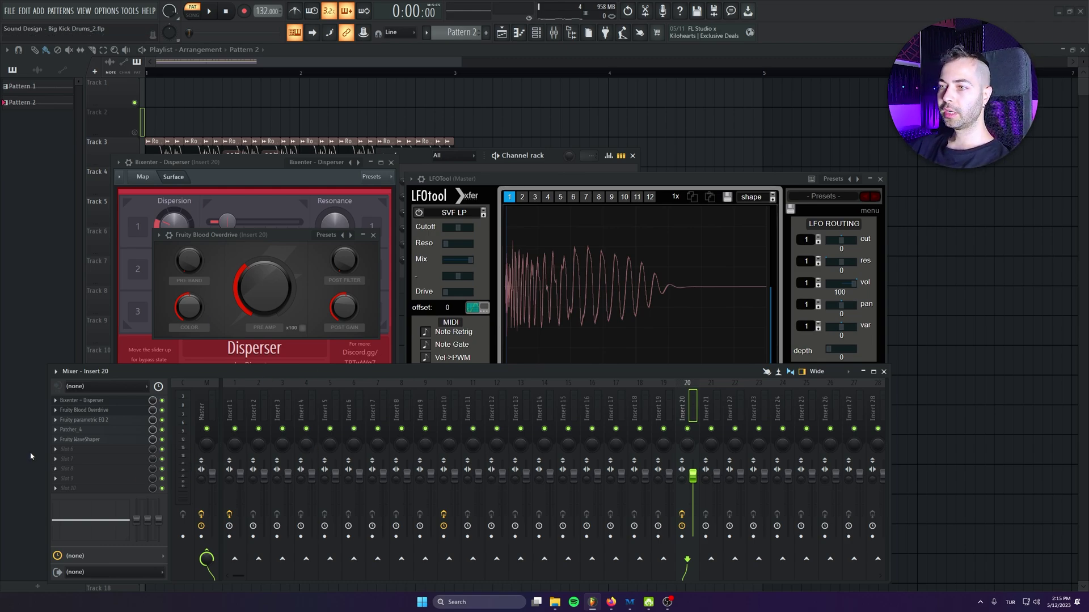
Duplicate the Disperser on insert 20, leaving the first slot's instance bypassed, and open the one in the second slot.
{"action": "left_click_drag", "start_coordinate": [75, 443], "coordinate": [120, 409]}
{"action": "left_click", "coordinate": [57, 401]}
{"action": "left_click", "coordinate": [161, 400]}
{"action": "left_click", "coordinate": [111, 410]}
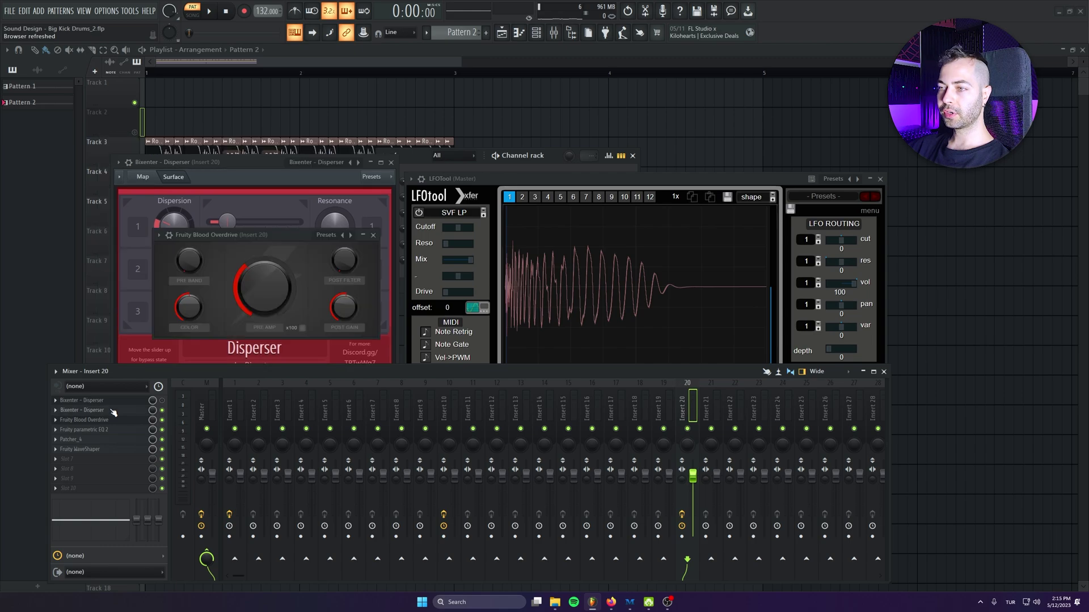
{"action": "left_click", "coordinate": [112, 410]}
Experiment with dispersion 1 on the second Disperser during playback and settle on a slightly higher frequency 1.
{"action": "left_click_drag", "start_coordinate": [218, 142], "coordinate": [254, 177]}
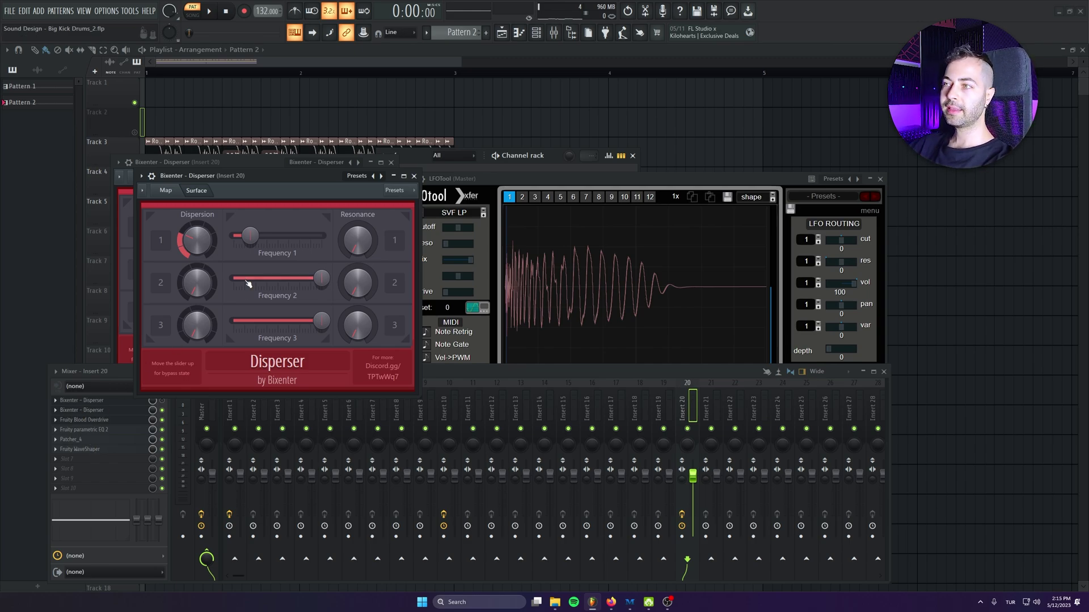
{"action": "left_click_drag", "start_coordinate": [270, 187], "coordinate": [281, 165]}
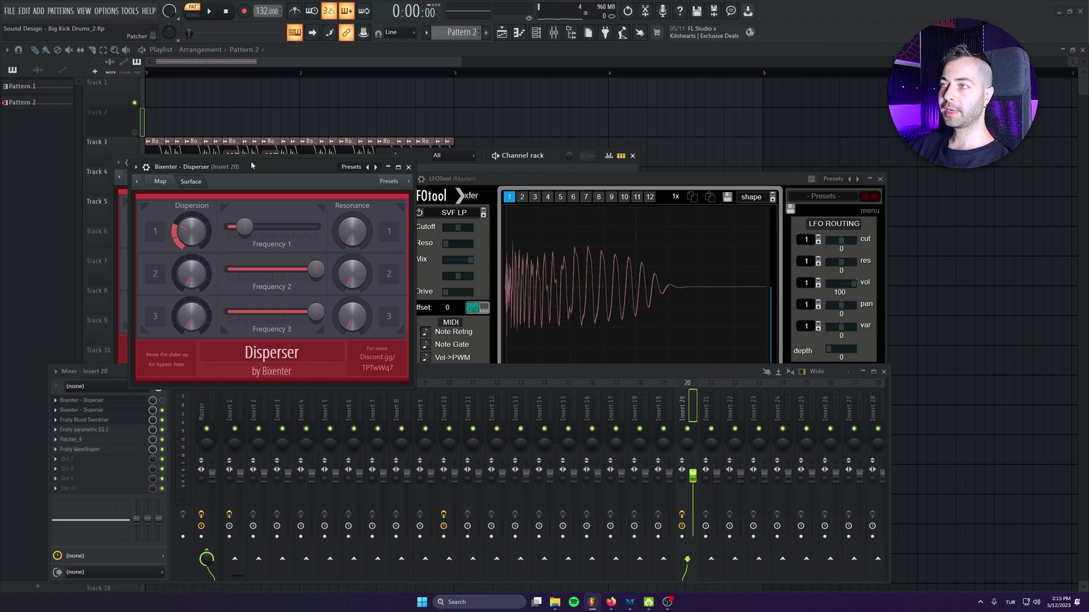
{"action": "left_click_drag", "start_coordinate": [250, 162], "coordinate": [244, 160]}
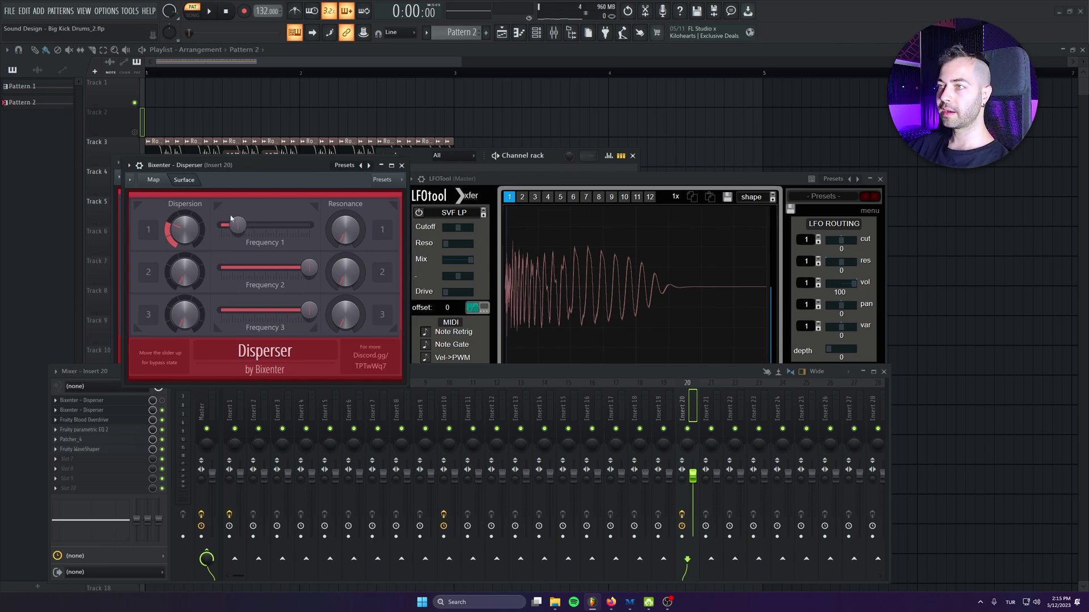
{"action": "key", "text": "space"}
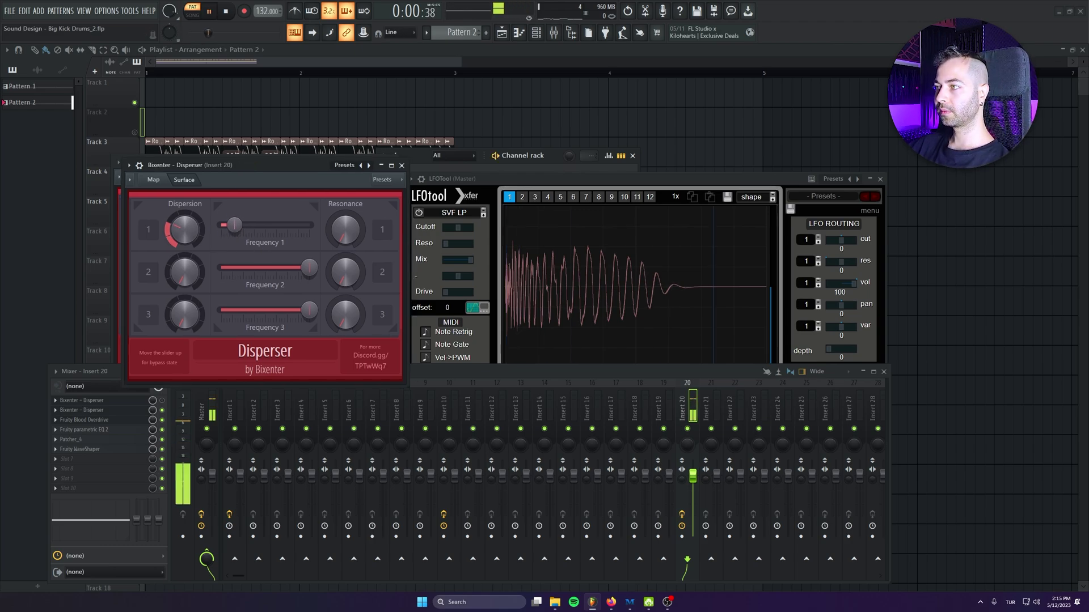
{"action": "left_click_drag", "start_coordinate": [239, 229], "coordinate": [251, 225]}
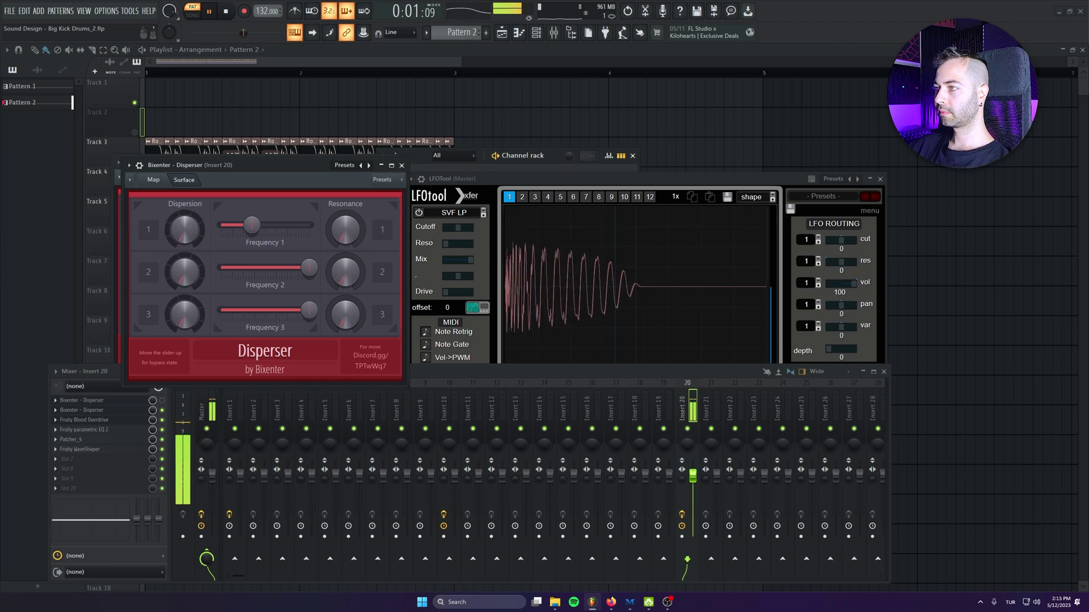
{"action": "left_click_drag", "start_coordinate": [184, 229], "coordinate": [184, 207]}
{"action": "left_click_drag", "start_coordinate": [252, 225], "coordinate": [242, 225]}
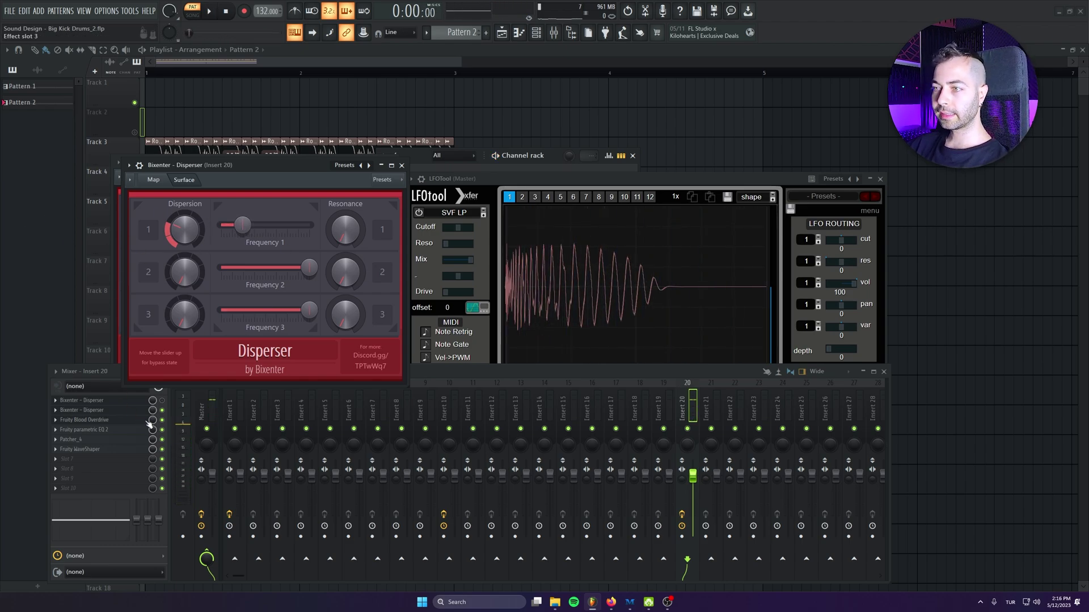
Compare the two Dispersers by enabling each in turn during playback, and save the project with the second one active.
{"action": "left_click", "coordinate": [161, 410]}
{"action": "left_click", "coordinate": [163, 401]}
{"action": "key", "text": "space"}
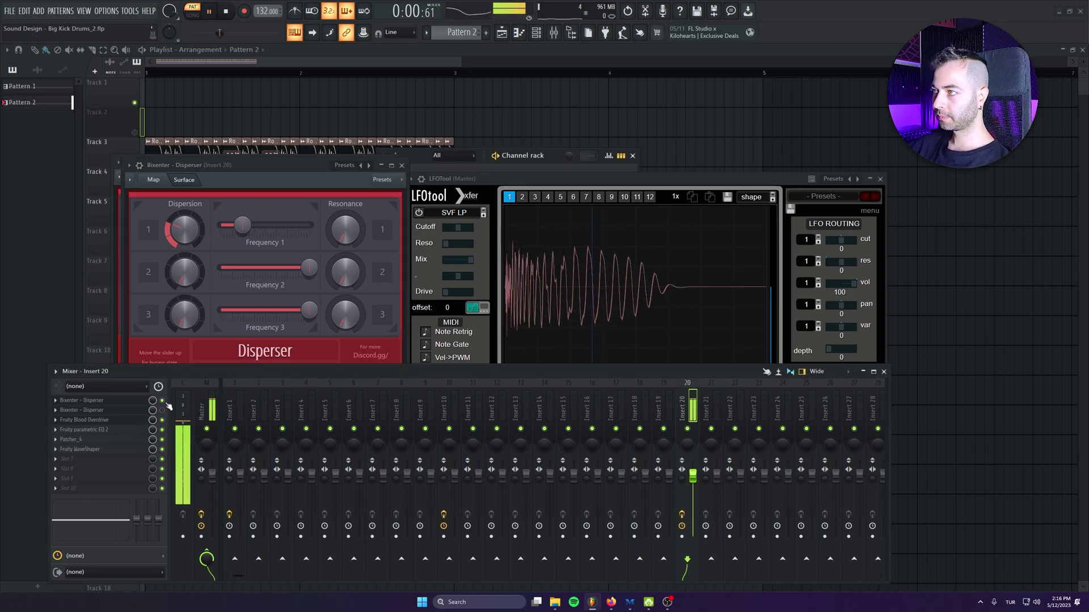
{"action": "left_click", "coordinate": [162, 400]}
{"action": "left_click", "coordinate": [162, 410]}
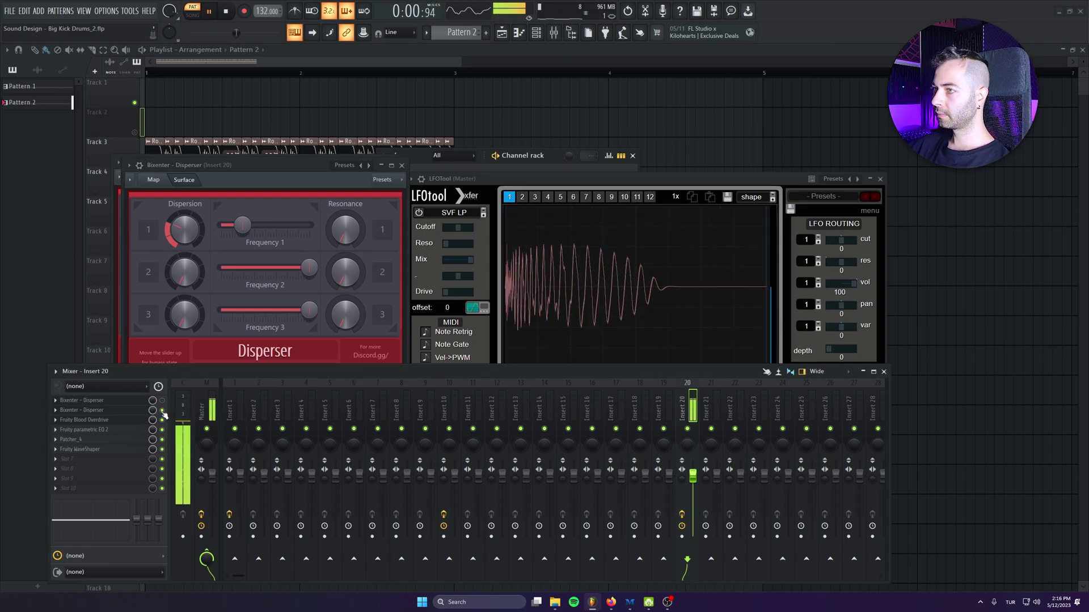
{"action": "key", "text": "space"}
{"action": "key", "text": "ctrl+s"}
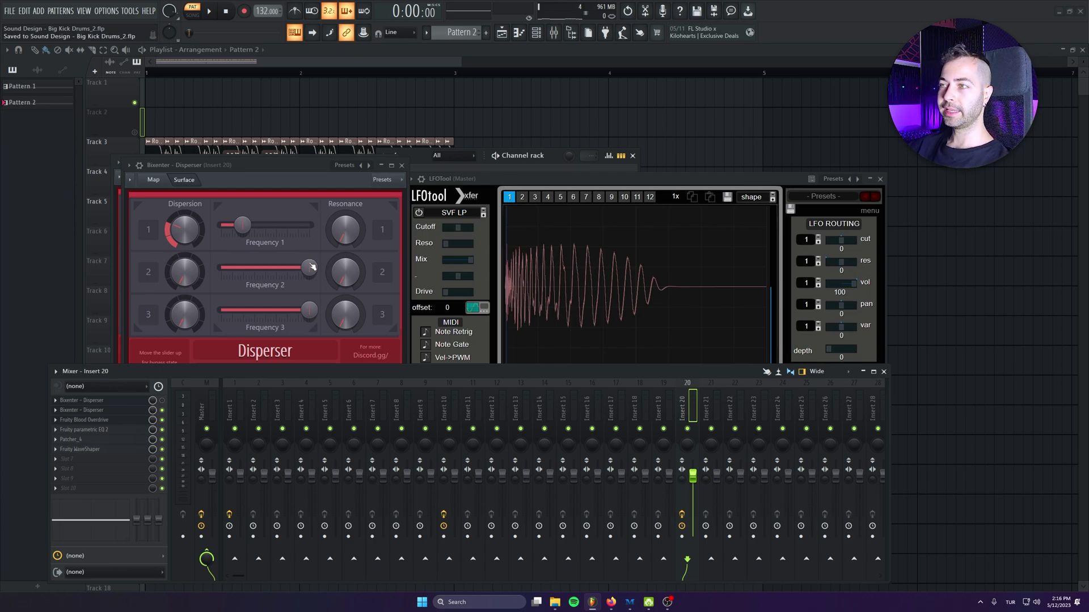
Close the Disperser and Fruity Blood Overdrive windows and move the channel rack into clear view.
{"action": "left_click", "coordinate": [402, 165]}
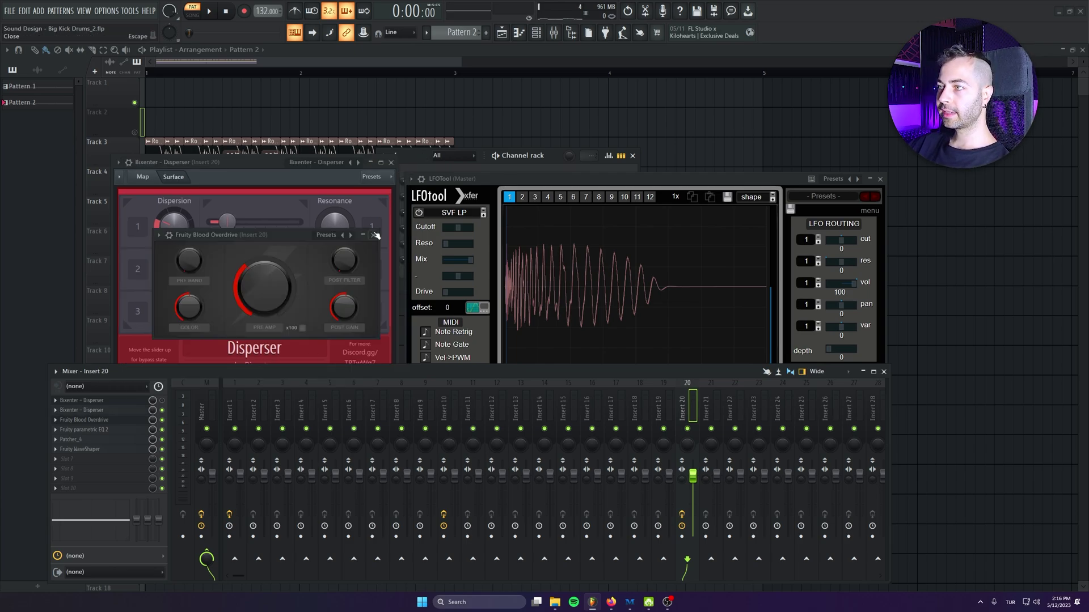
{"action": "left_click", "coordinate": [374, 235]}
{"action": "left_click", "coordinate": [390, 162]}
{"action": "left_click_drag", "start_coordinate": [416, 159], "coordinate": [284, 147]}
Check the Serum instrument's settings and clone its channel in the channel rack.
{"action": "left_click", "coordinate": [316, 170]}
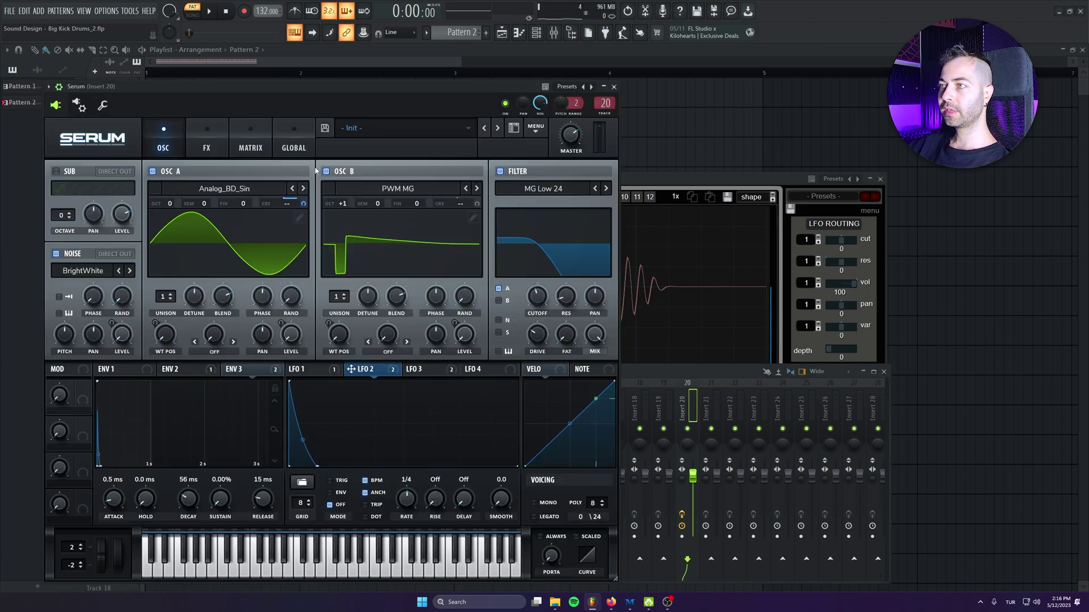
{"action": "left_click", "coordinate": [317, 170]}
{"action": "right_click", "coordinate": [321, 169]}
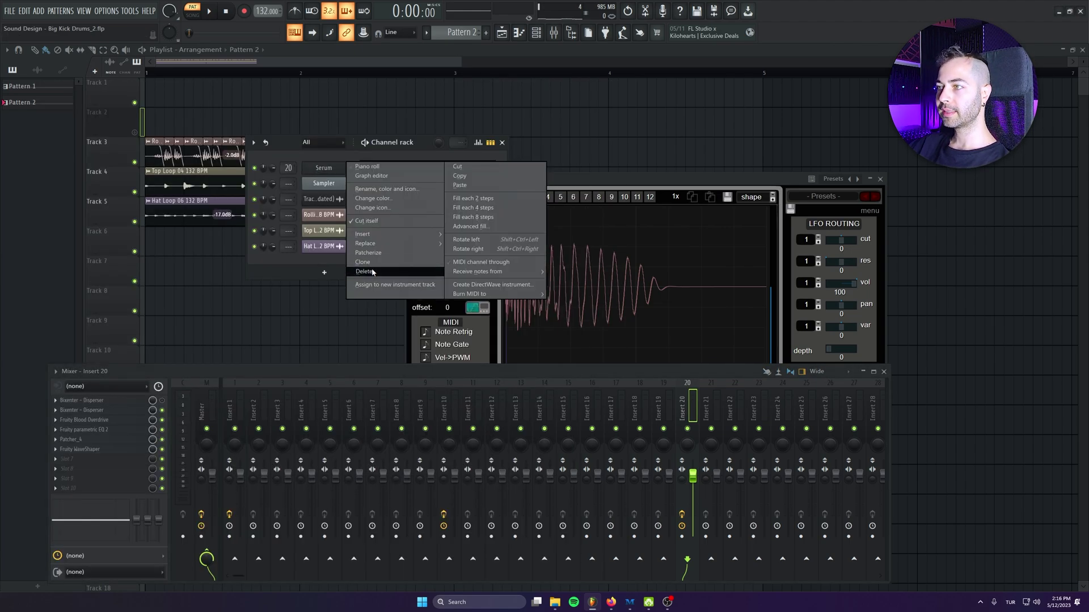
{"action": "left_click", "coordinate": [363, 262]}
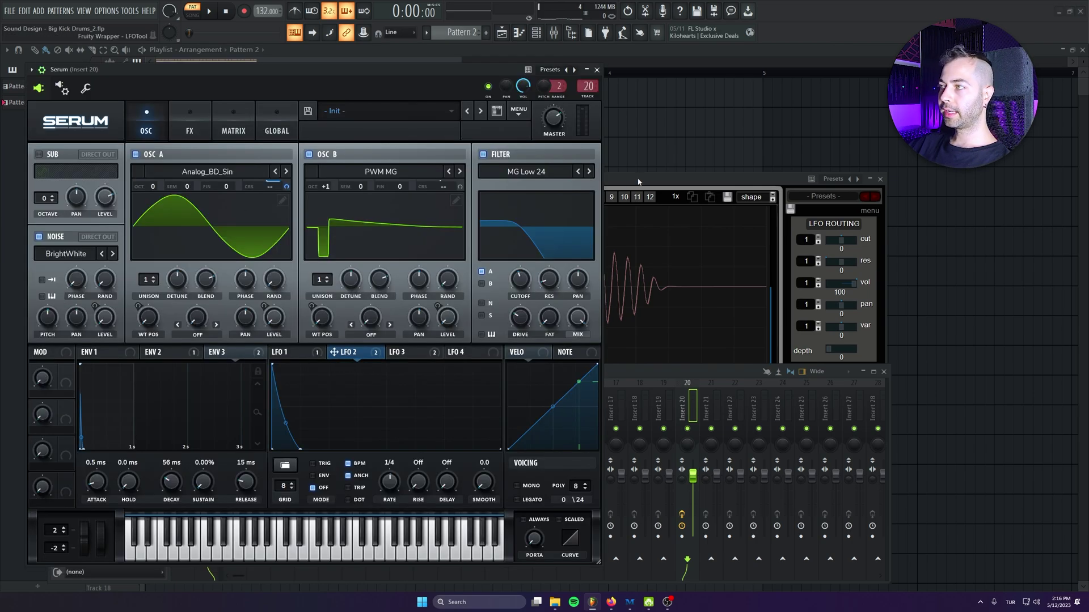
Move LFOTool clear of Serum, check oscillator A's pitch controls in the original Serum during playback, and close Serum.
{"action": "left_click_drag", "start_coordinate": [638, 181], "coordinate": [765, 234]}
{"action": "left_click", "coordinate": [379, 367]}
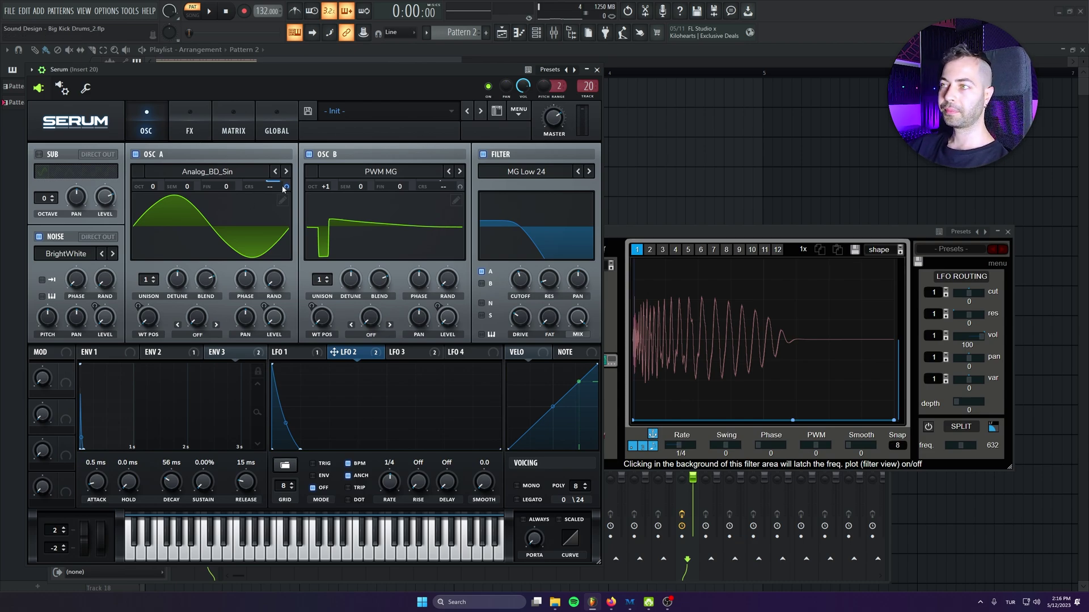
{"action": "key", "text": "space"}
{"action": "mouse_move", "coordinate": [286, 186]}
{"action": "left_mouse_down"}
{"action": "mouse_move", "coordinate": [287, 207]}
{"action": "mouse_move", "coordinate": [285, 192]}
{"action": "left_mouse_up"}
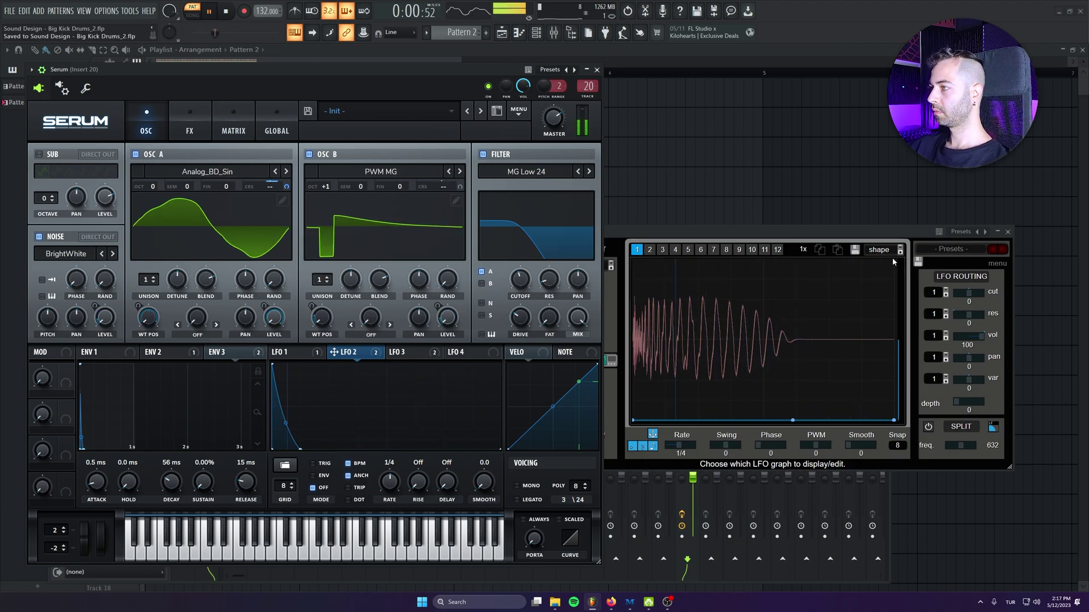
{"action": "left_click", "coordinate": [597, 70]}
Consolidate the Pattern 2 clip on Track 1 into a 32Bit float stereo WAV audio clip.
{"action": "left_click_drag", "start_coordinate": [356, 146], "coordinate": [214, 89]}
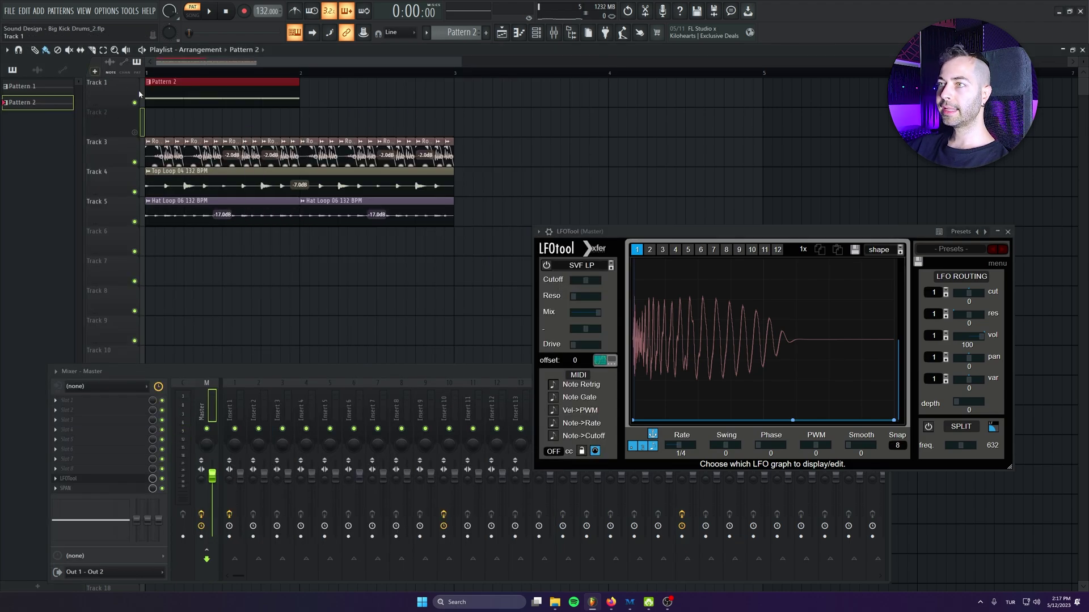
{"action": "left_click", "coordinate": [320, 97]}
{"action": "right_click", "coordinate": [354, 98]}
{"action": "right_click", "coordinate": [112, 79]}
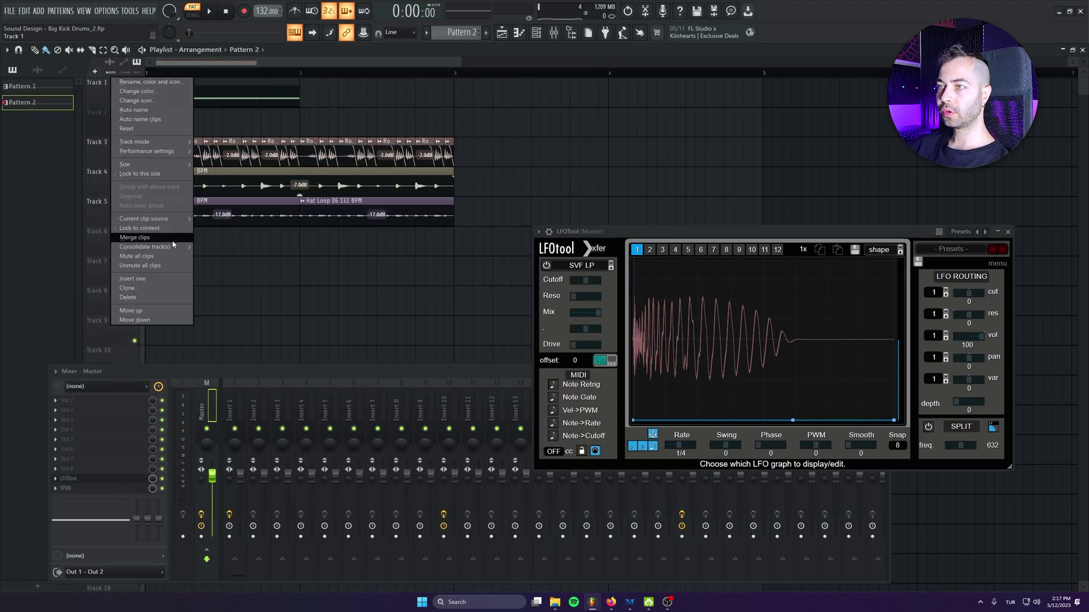
{"action": "left_click", "coordinate": [210, 249]}
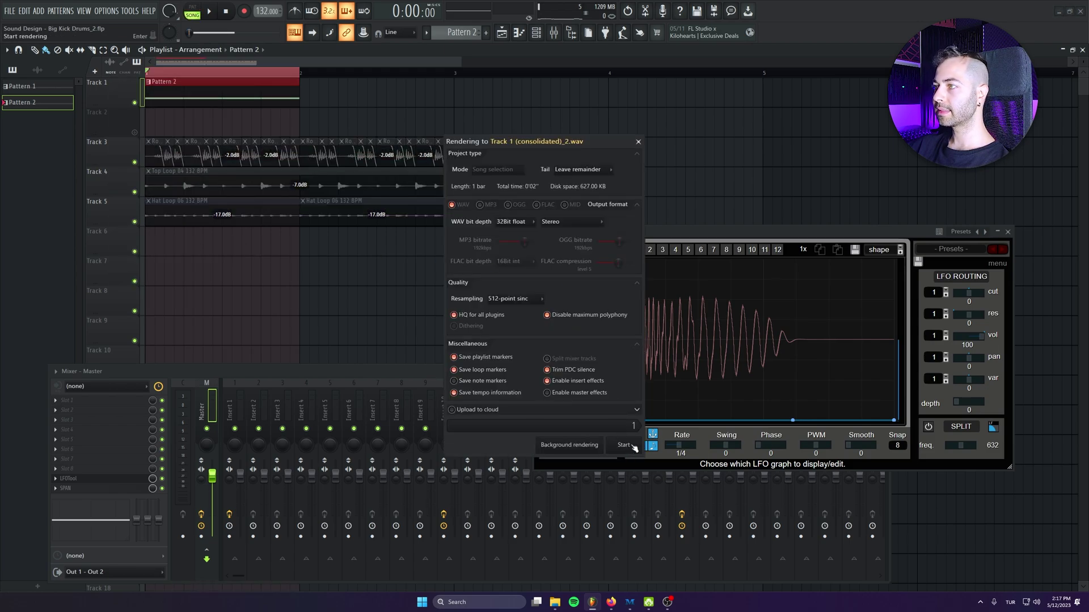
{"action": "scroll", "coordinate": [192, 219], "scroll_direction": "up", "scroll_amount": 2}
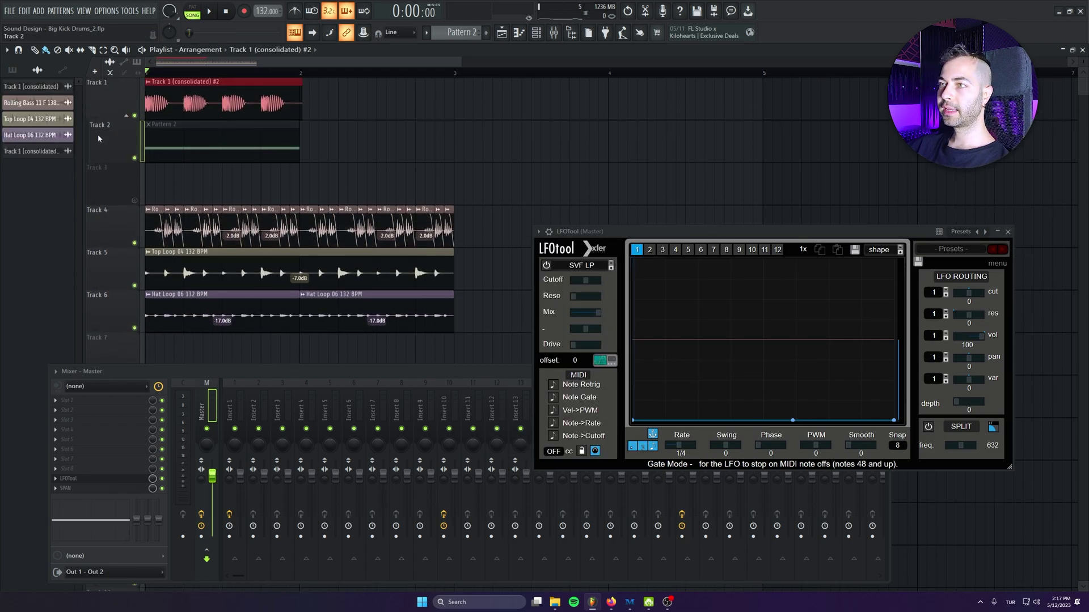
Solo Track 1 and trim the consolidated kick clip to the length of a single kick.
{"action": "scroll", "coordinate": [148, 138], "scroll_direction": "up", "scroll_amount": 3}
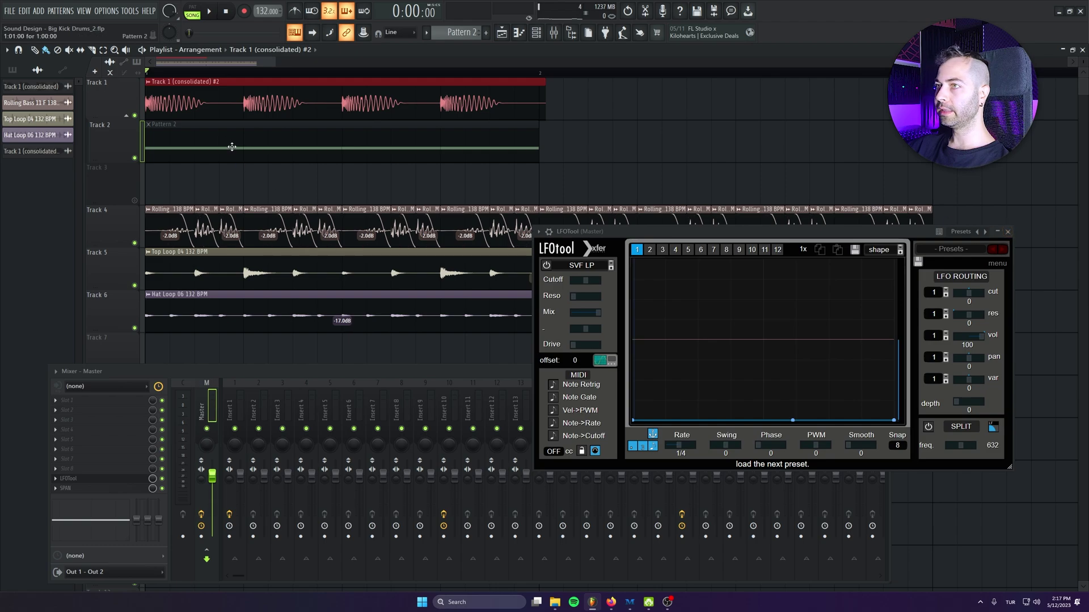
{"action": "right_click", "coordinate": [134, 116]}
{"action": "key", "text": "Escape"}
{"action": "left_click_drag", "start_coordinate": [543, 81], "coordinate": [258, 92]}
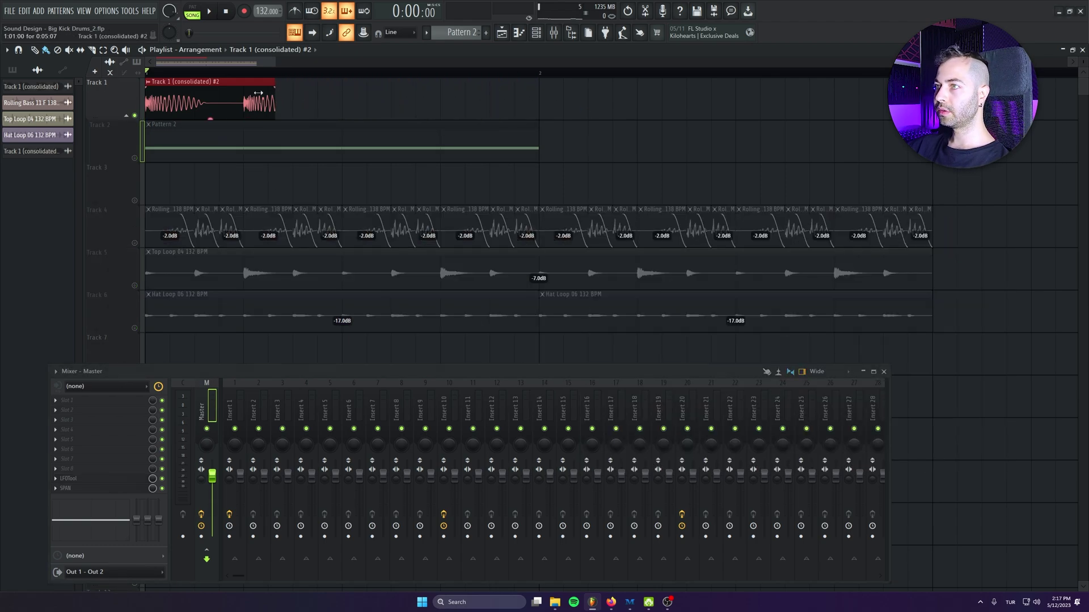
Repeat the trimmed one-beat kick clip along Track 1 to fill two bars while playing it back.
{"action": "key", "text": "ctrl+b"}
{"action": "key", "text": "ctrl+b"}
{"action": "key", "text": "space"}
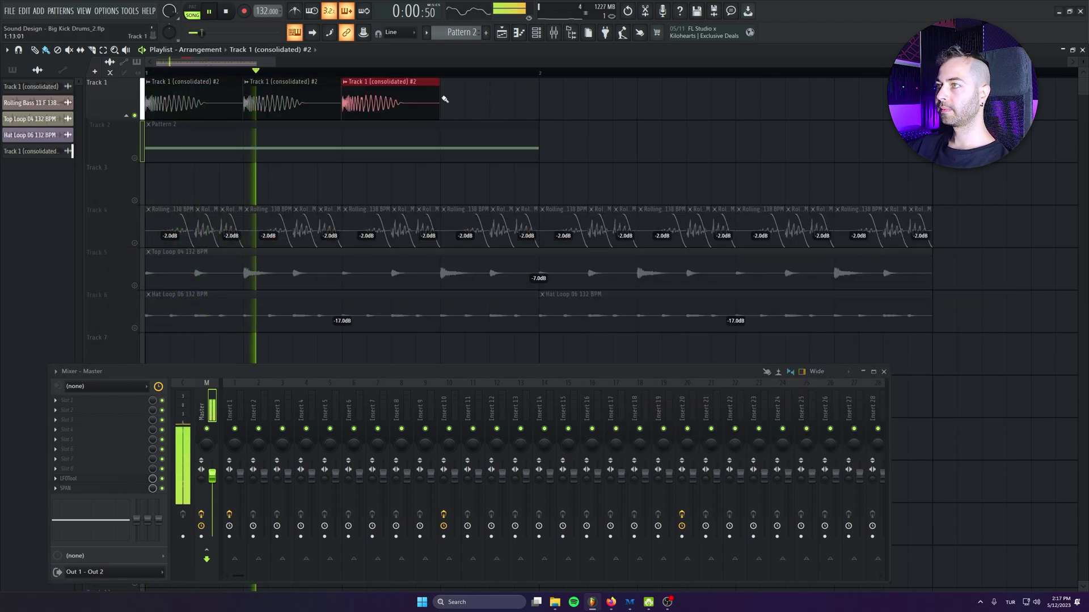
{"action": "key", "text": "ctrl+b"}
{"action": "mouse_move", "coordinate": [608, 101]}
{"action": "left_mouse_down"}
{"action": "mouse_move", "coordinate": [214, 107]}
{"action": "mouse_move", "coordinate": [681, 107]}
{"action": "mouse_move", "coordinate": [606, 106]}
{"action": "left_mouse_up"}
{"action": "key", "text": "ctrl+d"}
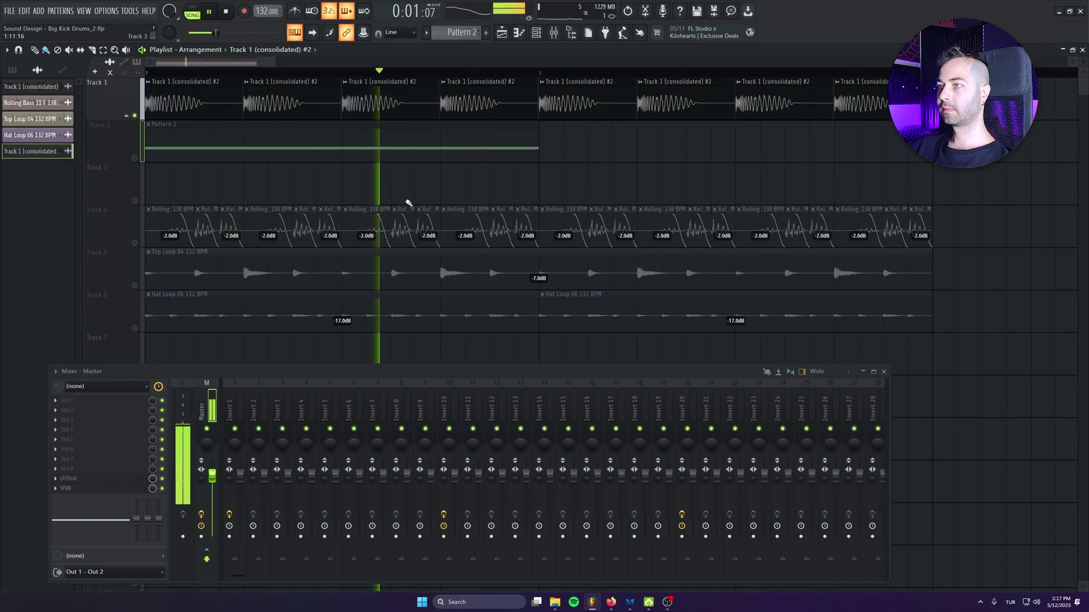
Stop playback and unmute the bass, top loop and hat loop on Tracks 4, 5 and 6.
{"action": "scroll", "coordinate": [272, 162], "scroll_direction": "down", "scroll_amount": 3}
{"action": "key", "text": "space"}
{"action": "left_click", "coordinate": [134, 243]}
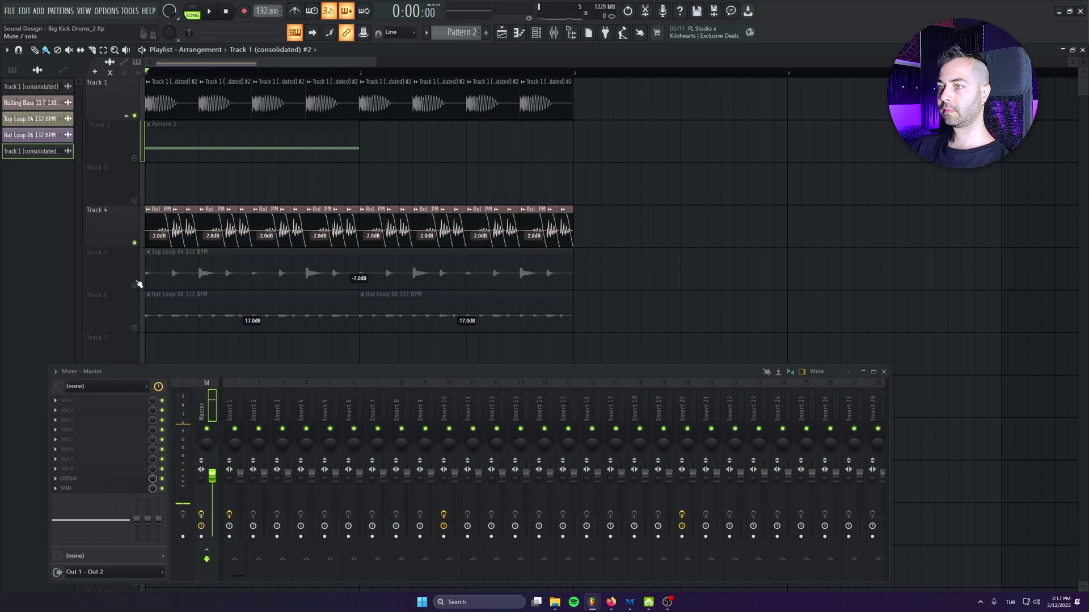
{"action": "left_click", "coordinate": [134, 286]}
{"action": "left_click", "coordinate": [135, 328]}
Select all kick clips on Track 1 and raise their gain to 1.0 dB during playback.
{"action": "left_click_drag", "start_coordinate": [654, 102], "coordinate": [92, 100]}
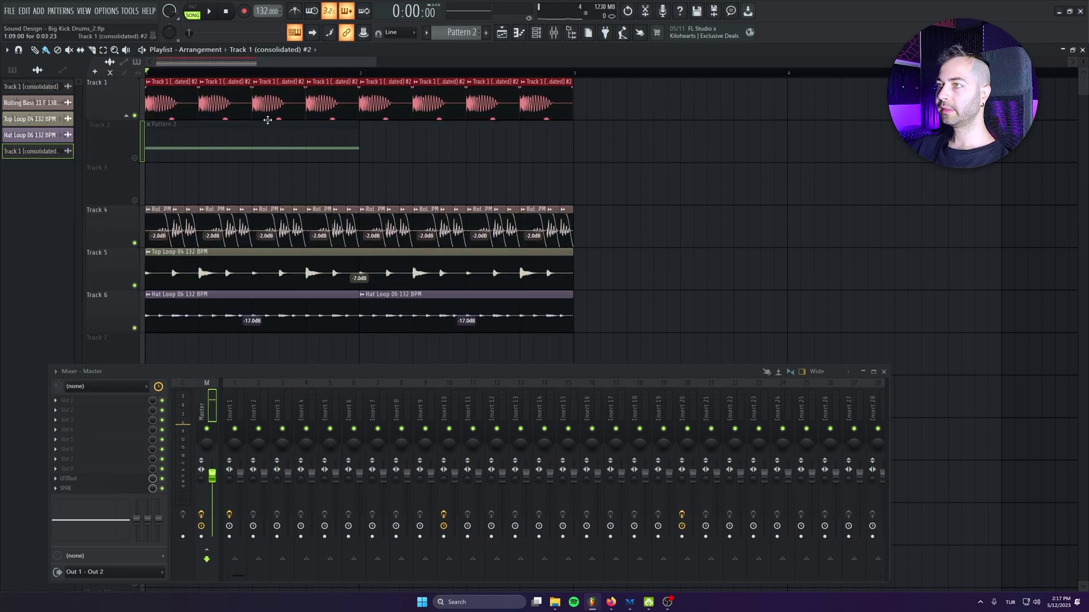
{"action": "key", "text": "space"}
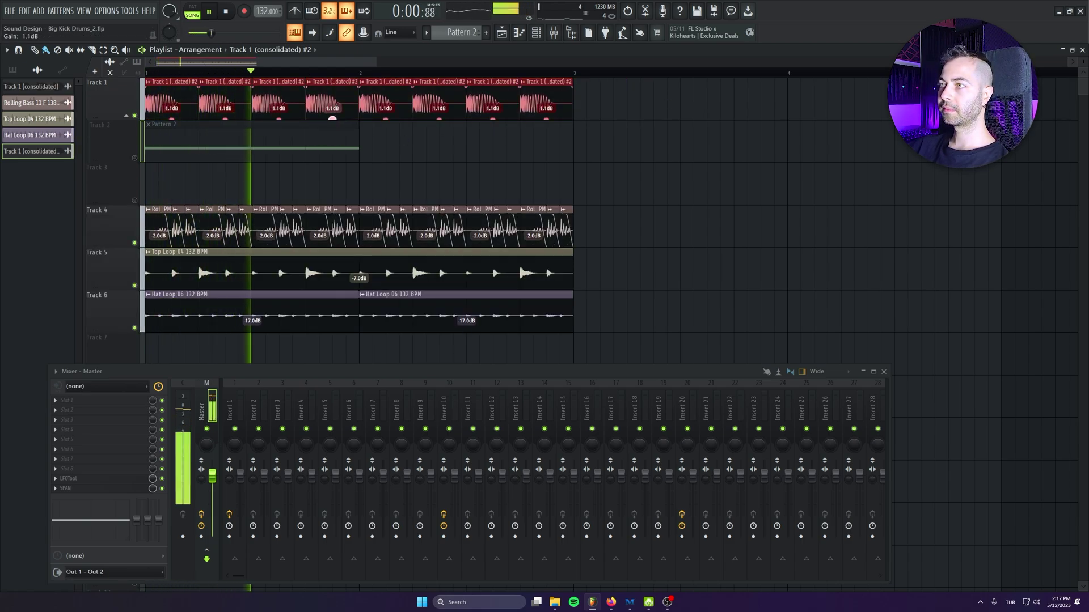
{"action": "left_click", "coordinate": [590, 193]}
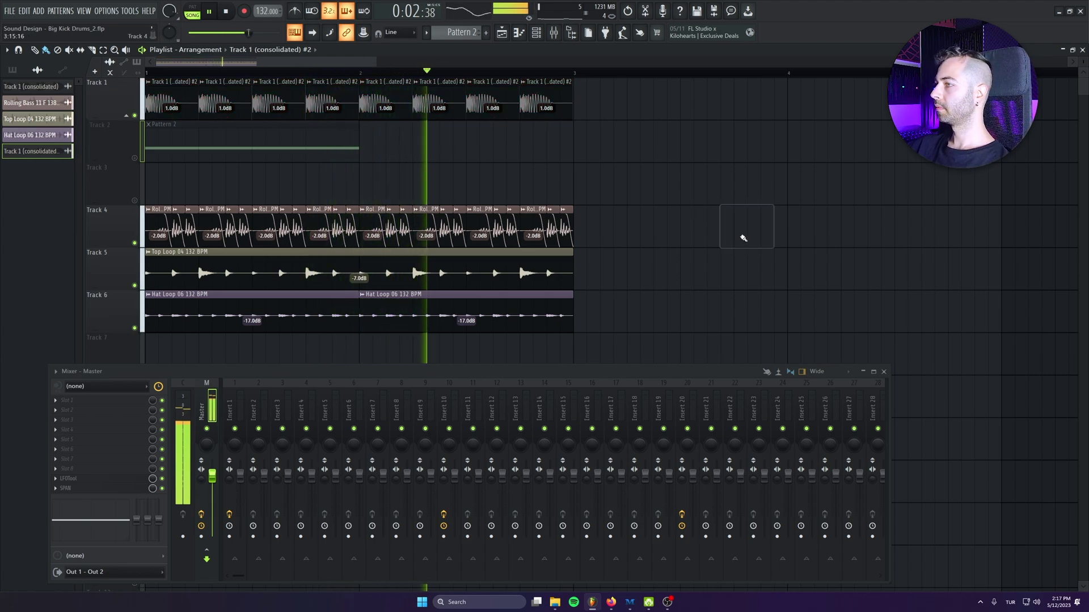
Mute Tracks 5 and 6 and open LFOTool on the master to view the kick and bass waveform.
{"action": "left_click", "coordinate": [134, 285]}
{"action": "left_click", "coordinate": [135, 327]}
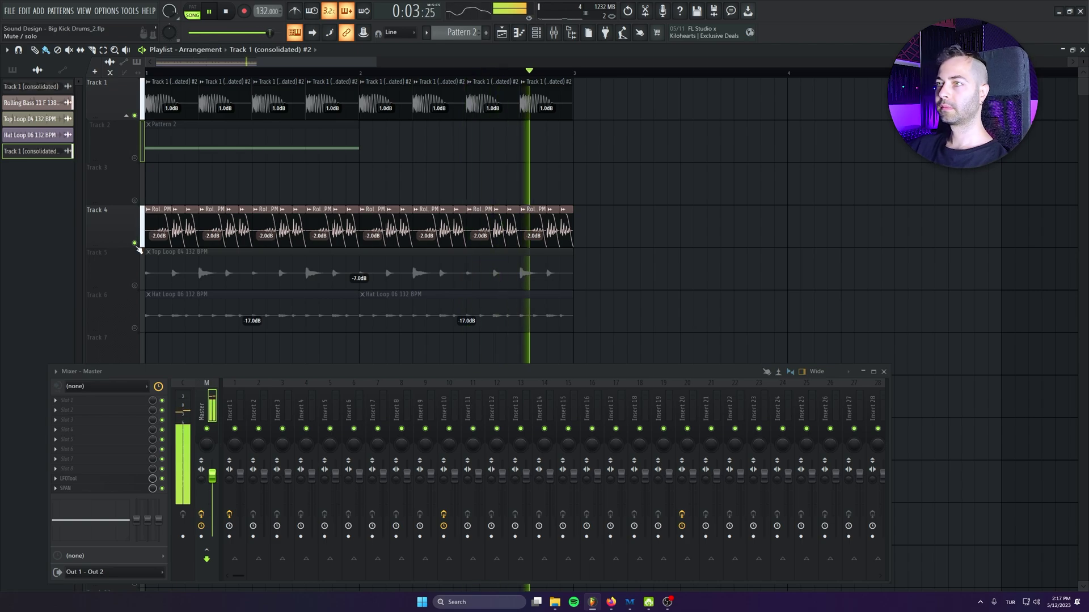
{"action": "left_click", "coordinate": [108, 479]}
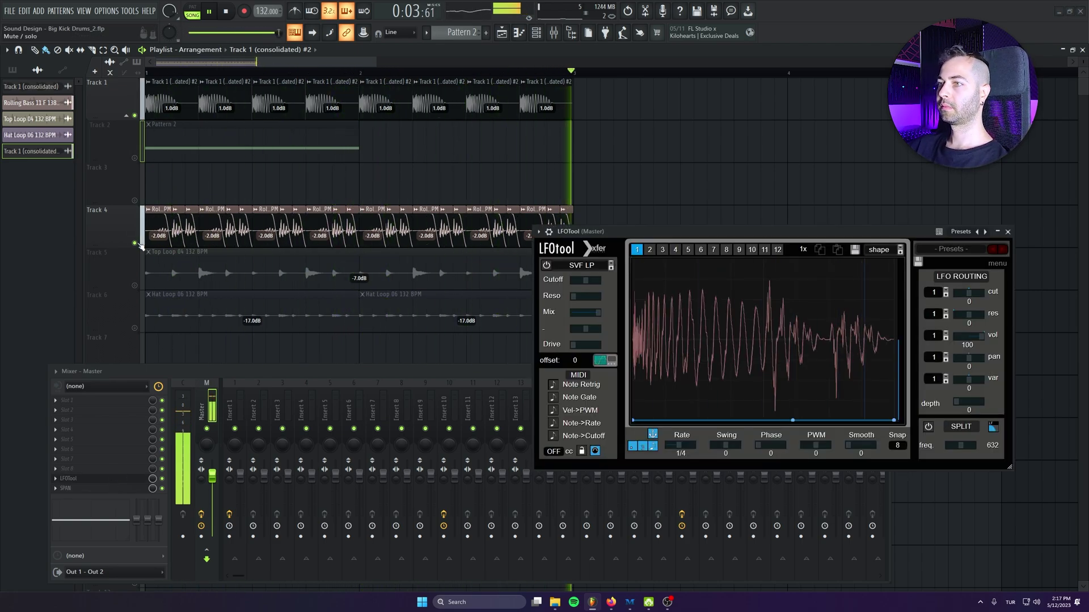
Compare the kick with the top loop, the hat loop and the full mix during playback, and solo Track 1.
{"action": "left_click", "coordinate": [135, 285]}
{"action": "left_click", "coordinate": [135, 242]}
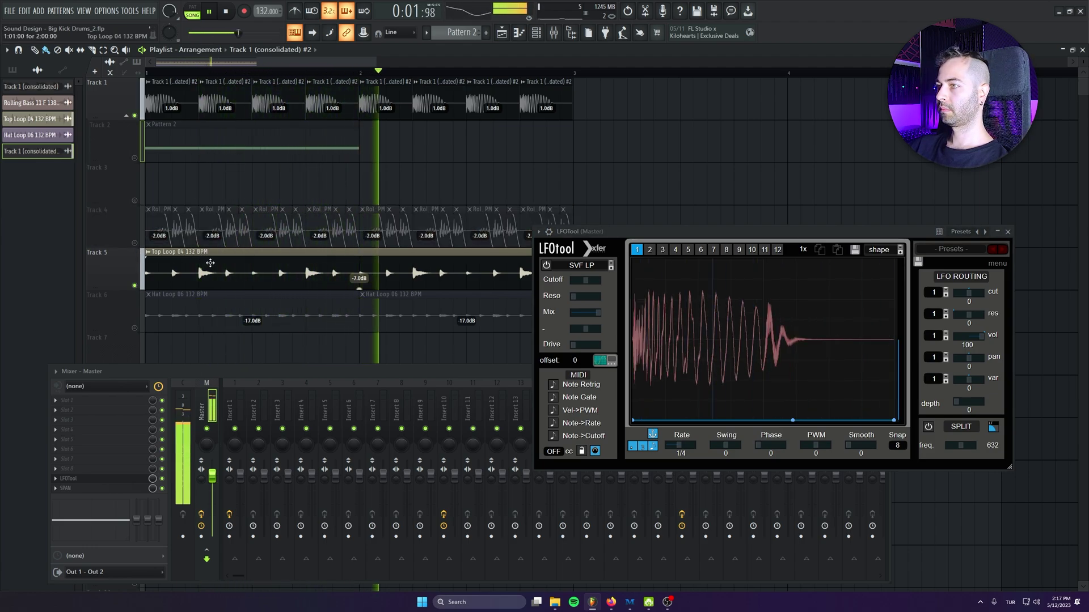
{"action": "left_click", "coordinate": [134, 285]}
{"action": "left_click", "coordinate": [135, 327]}
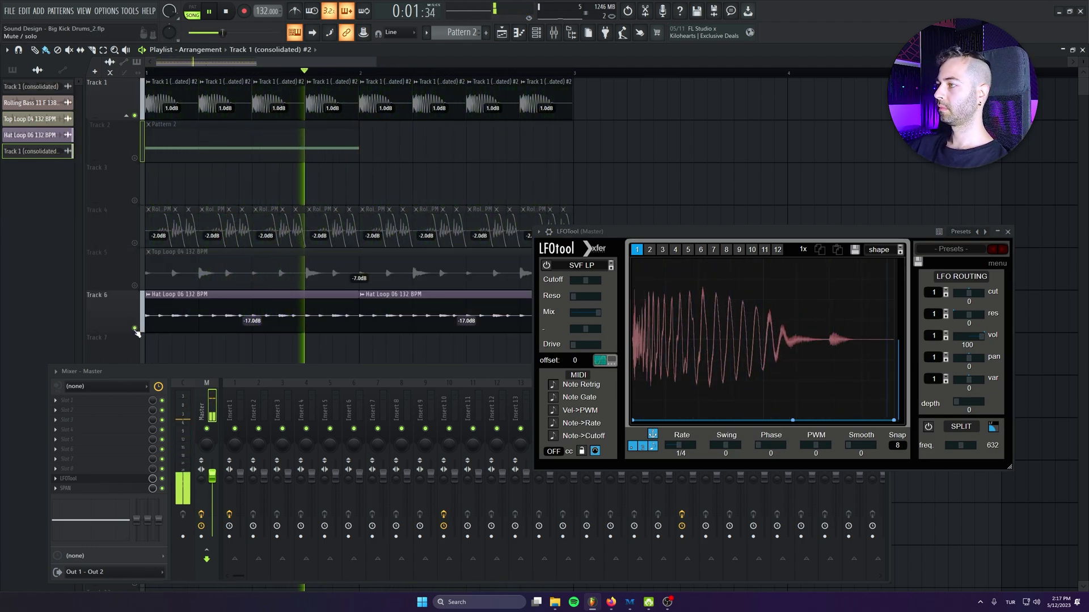
{"action": "left_click", "coordinate": [135, 285]}
{"action": "left_click", "coordinate": [134, 243]}
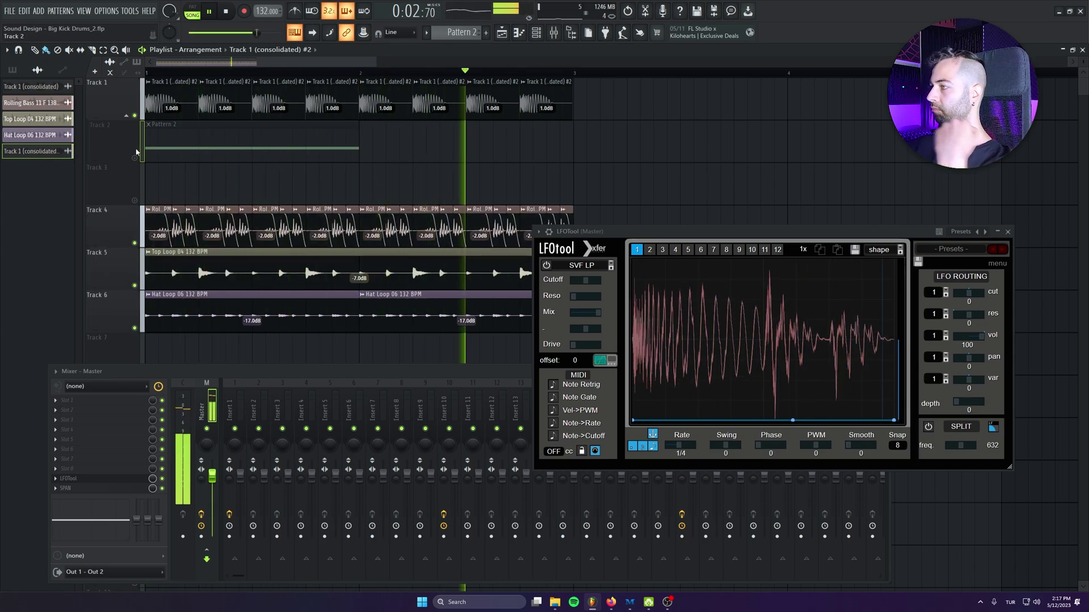
{"action": "right_click", "coordinate": [136, 117]}
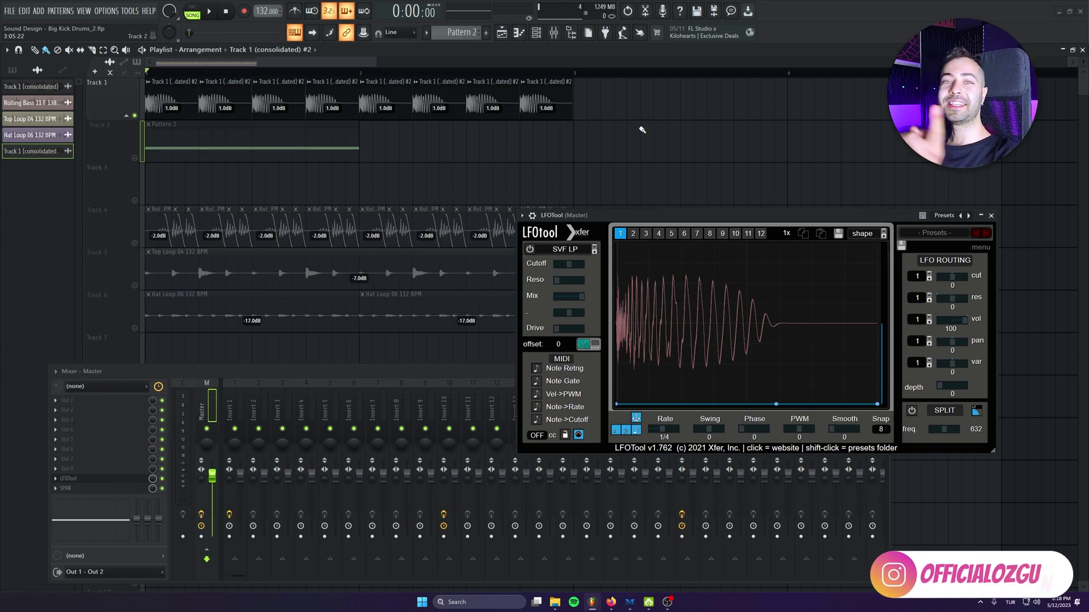
Play the kick with the bass and bring in the top loop and hat loop on Tracks 5 and 6.
{"action": "key", "text": "space"}
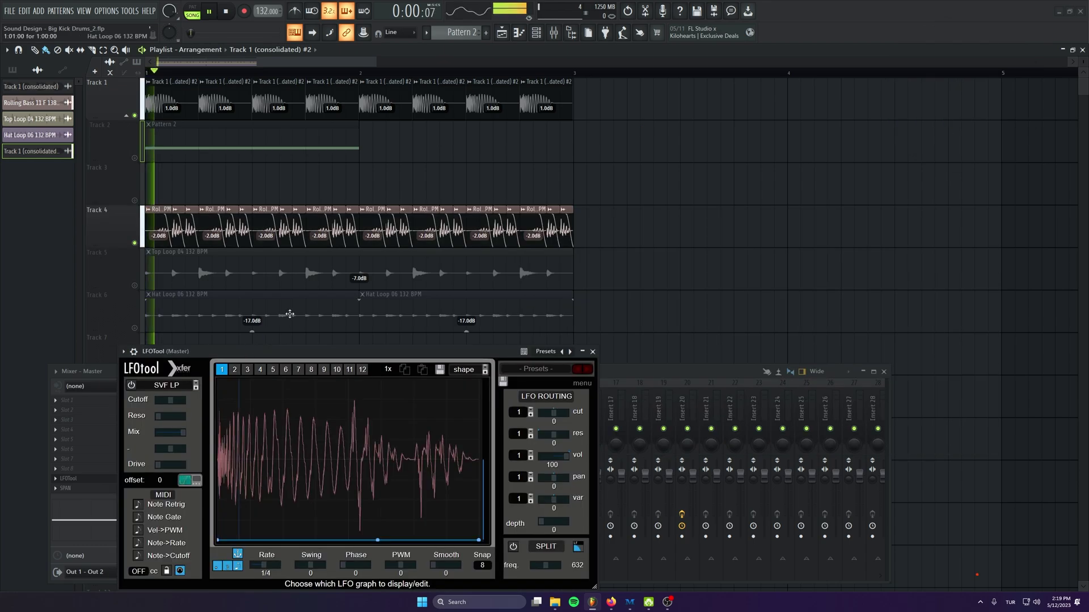
{"action": "left_click", "coordinate": [135, 285]}
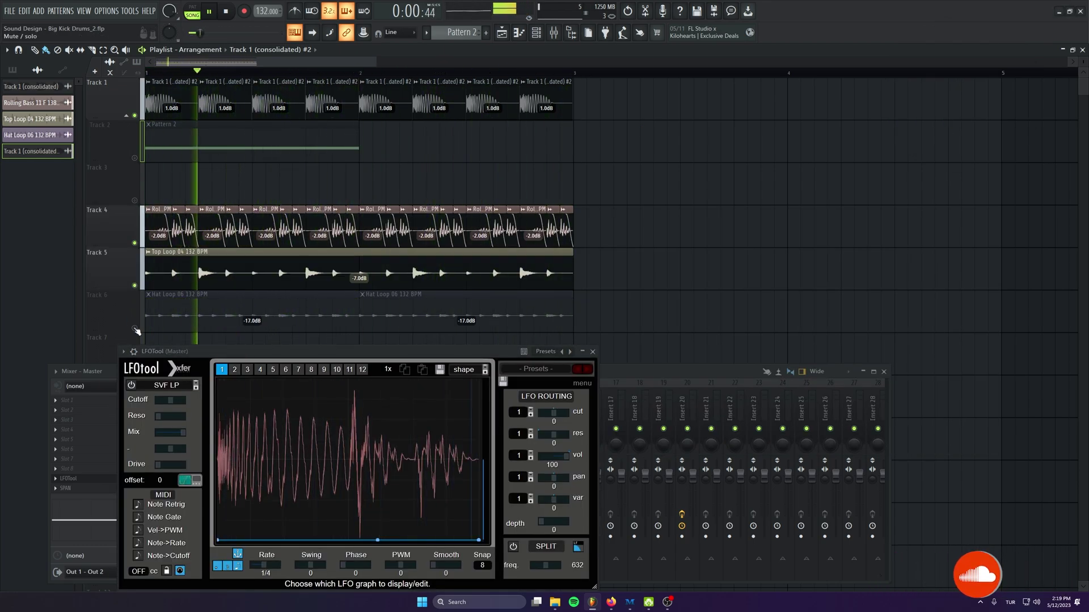
{"action": "left_click", "coordinate": [135, 328]}
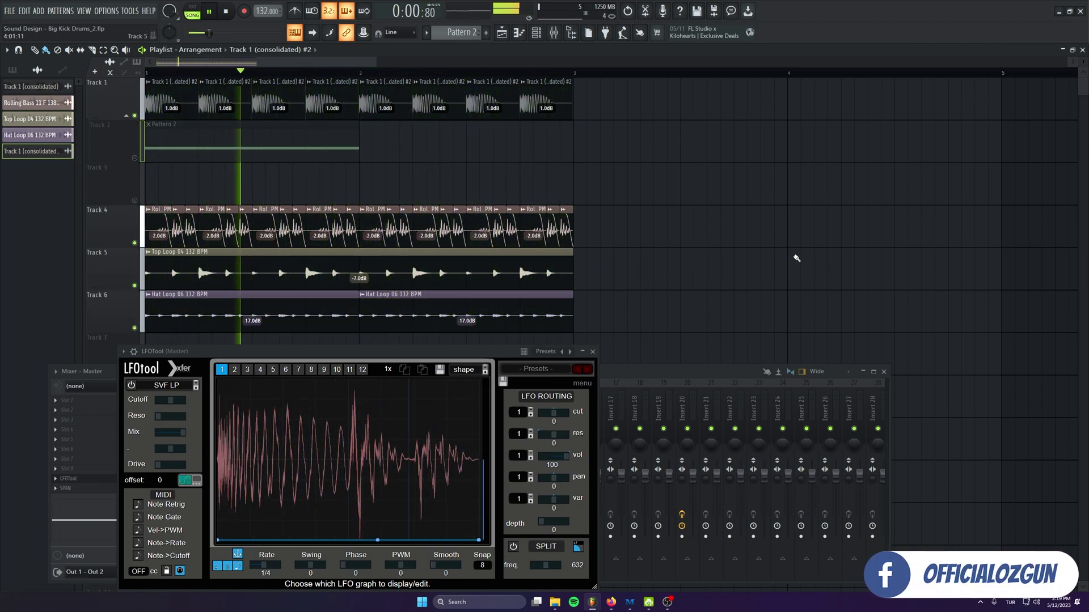
Solo Track 1 during playback and inspect the consolidated kick waveforms up close.
{"action": "right_click", "coordinate": [135, 117]}
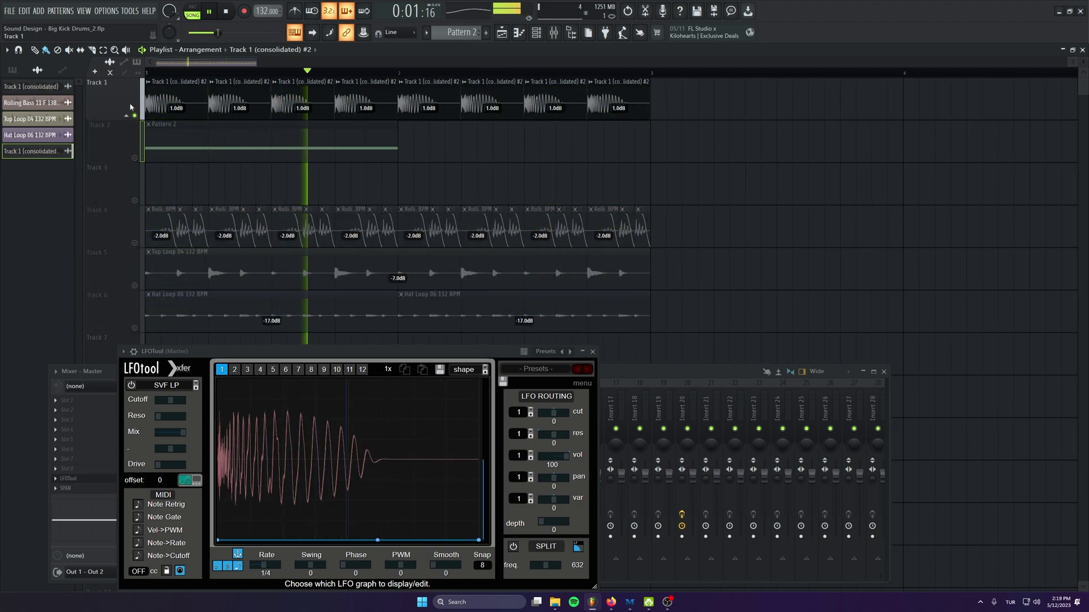
{"action": "scroll", "coordinate": [171, 126], "scroll_direction": "up", "scroll_amount": 5}
{"action": "scroll", "coordinate": [190, 132], "scroll_direction": "up", "scroll_amount": 3}
{"action": "scroll", "coordinate": [190, 132], "scroll_direction": "up", "scroll_amount": 2}
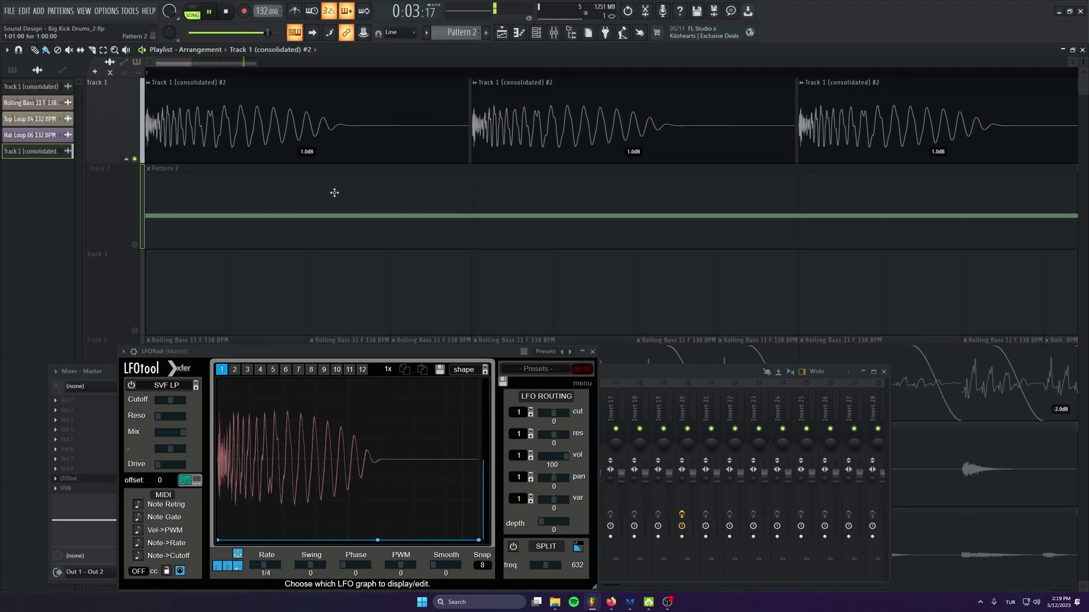